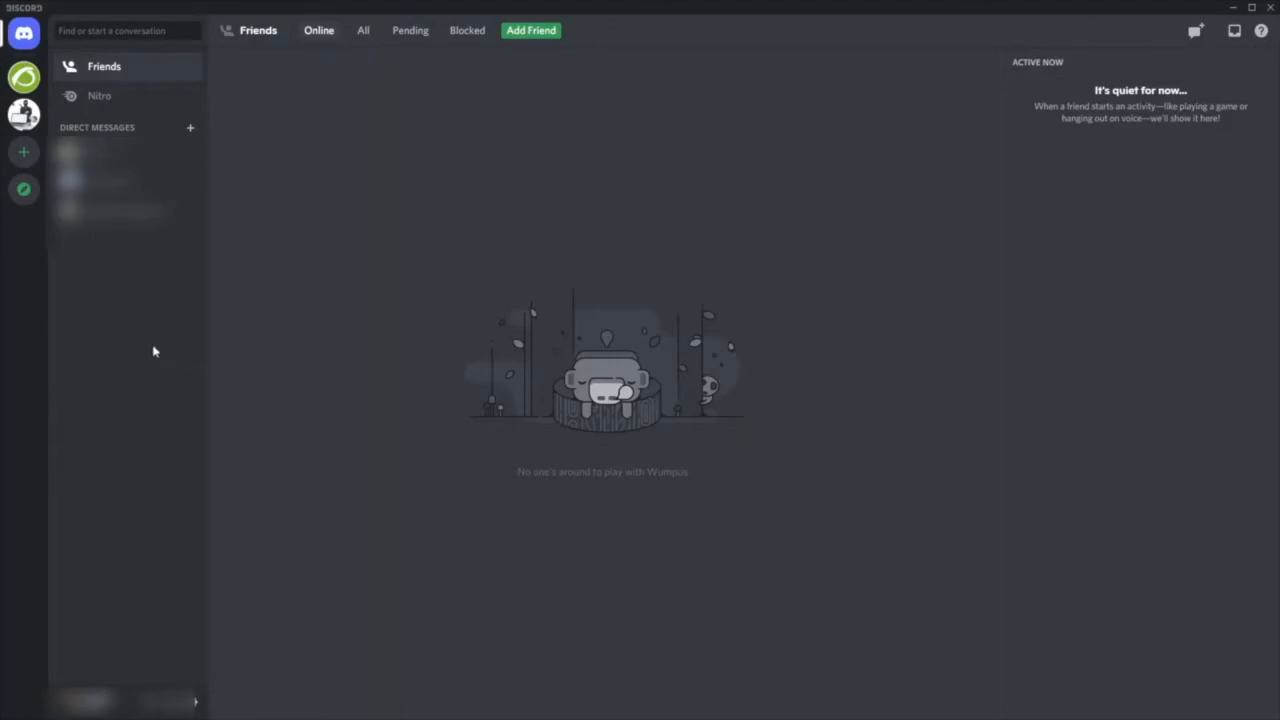
- Start creating a custom server without a template and designate it for a club or community
{"action": "left_click", "coordinate": [21, 165]}
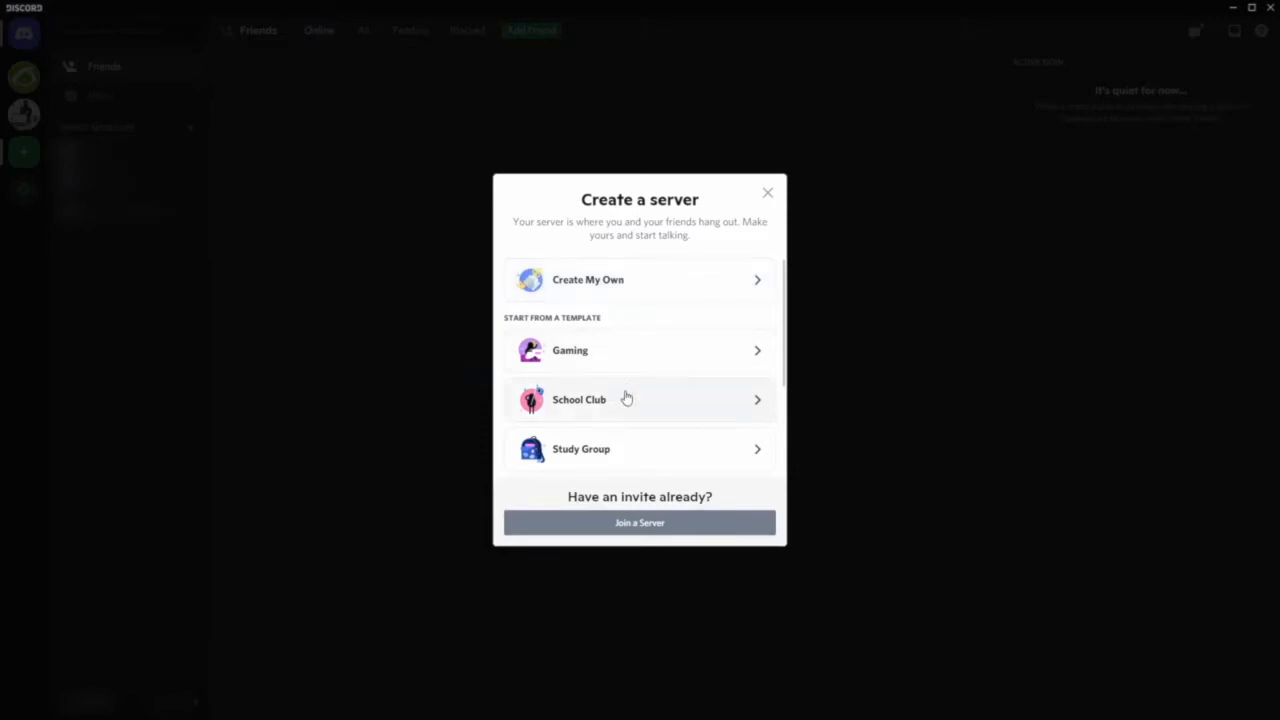
{"action": "scroll", "coordinate": [626, 436], "scroll_direction": "down", "scroll_amount": 1}
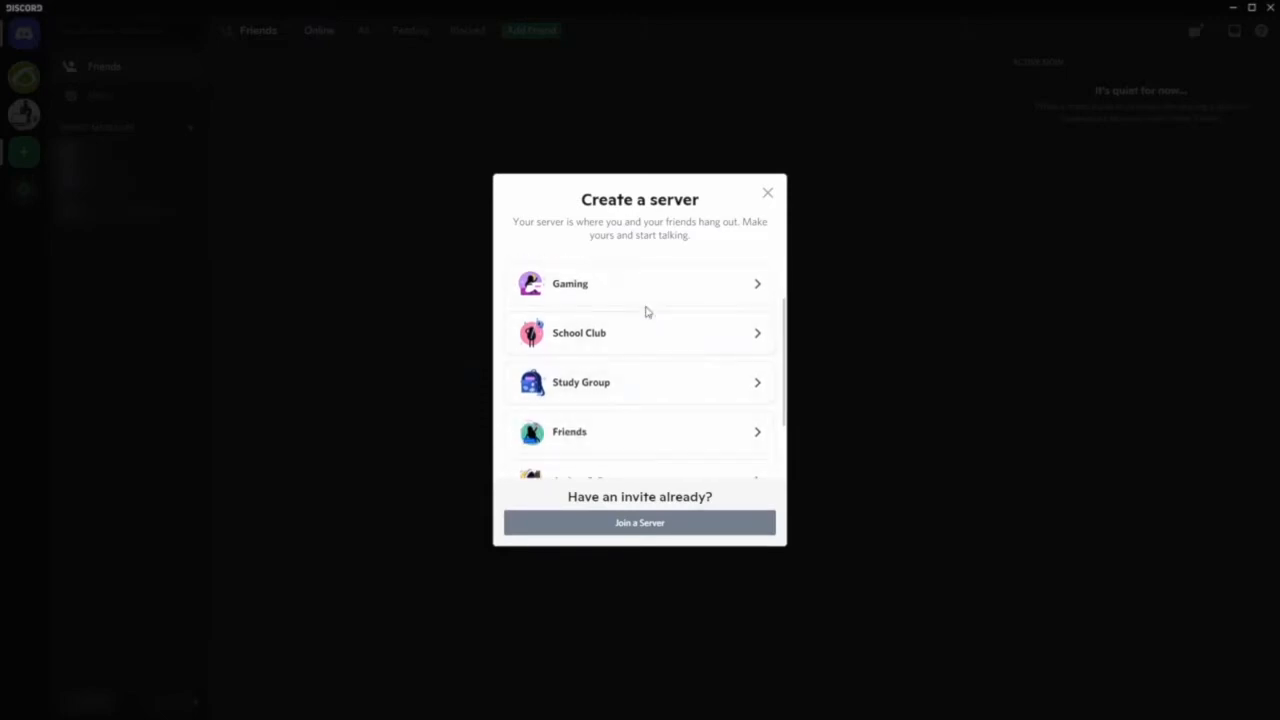
{"action": "scroll", "coordinate": [634, 334], "scroll_direction": "up", "scroll_amount": 1}
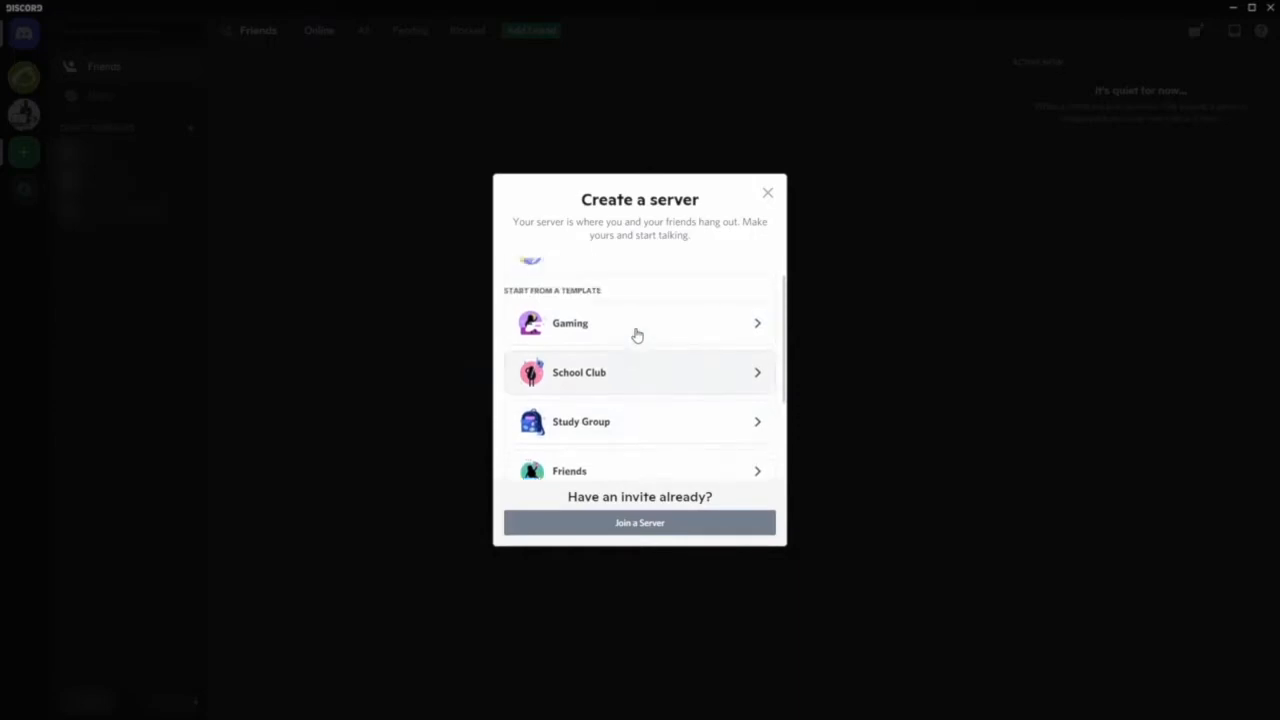
{"action": "scroll", "coordinate": [629, 350], "scroll_direction": "down", "scroll_amount": 2}
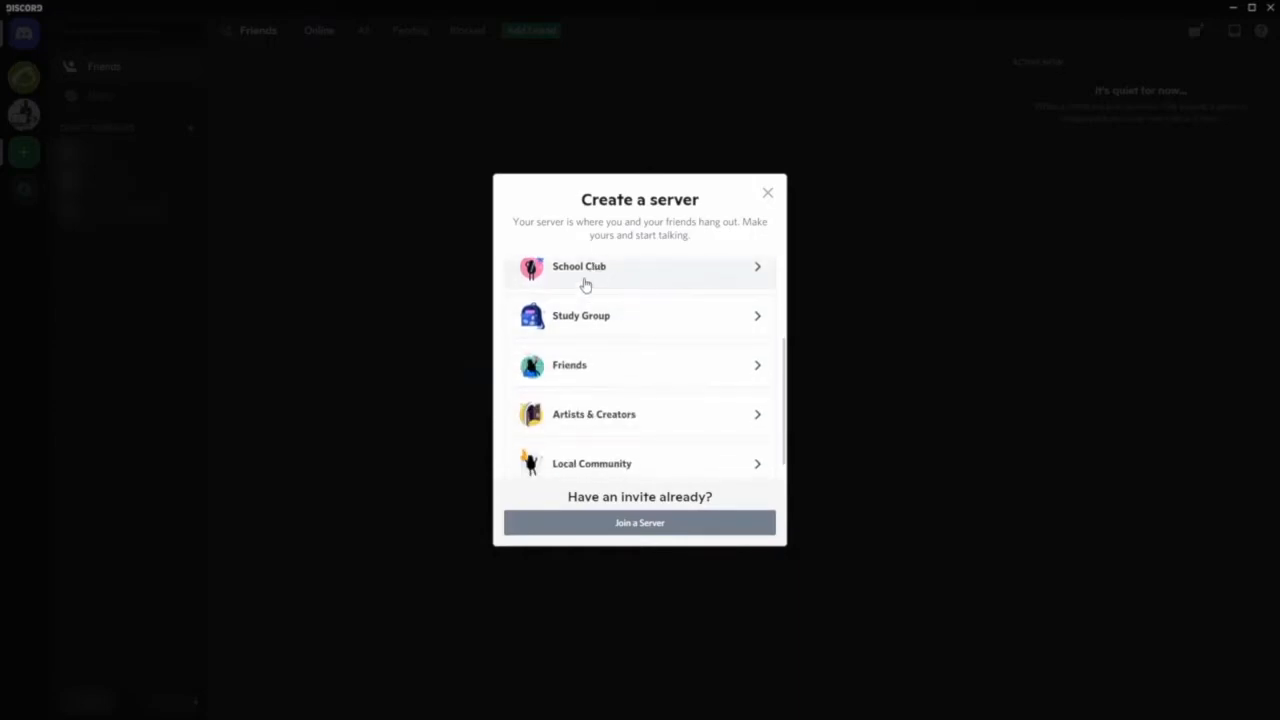
{"action": "scroll", "coordinate": [612, 440], "scroll_direction": "down", "scroll_amount": 1}
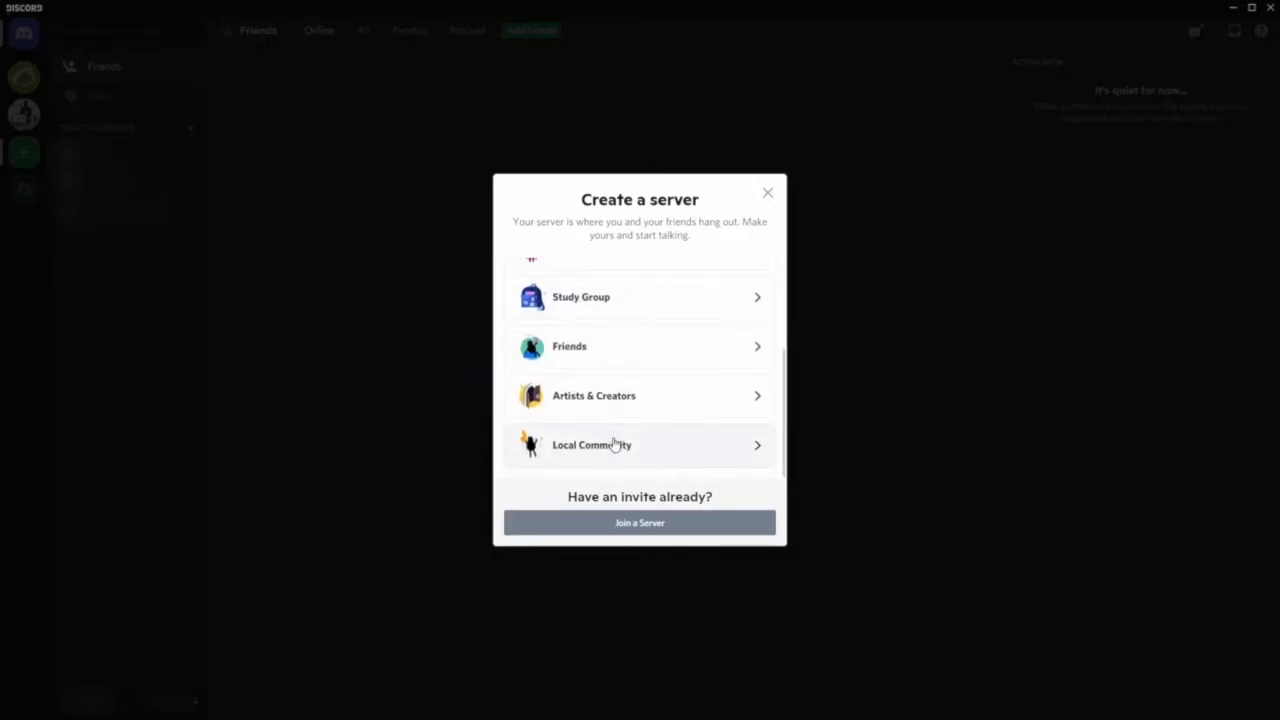
{"action": "scroll", "coordinate": [627, 420], "scroll_direction": "up", "scroll_amount": 3}
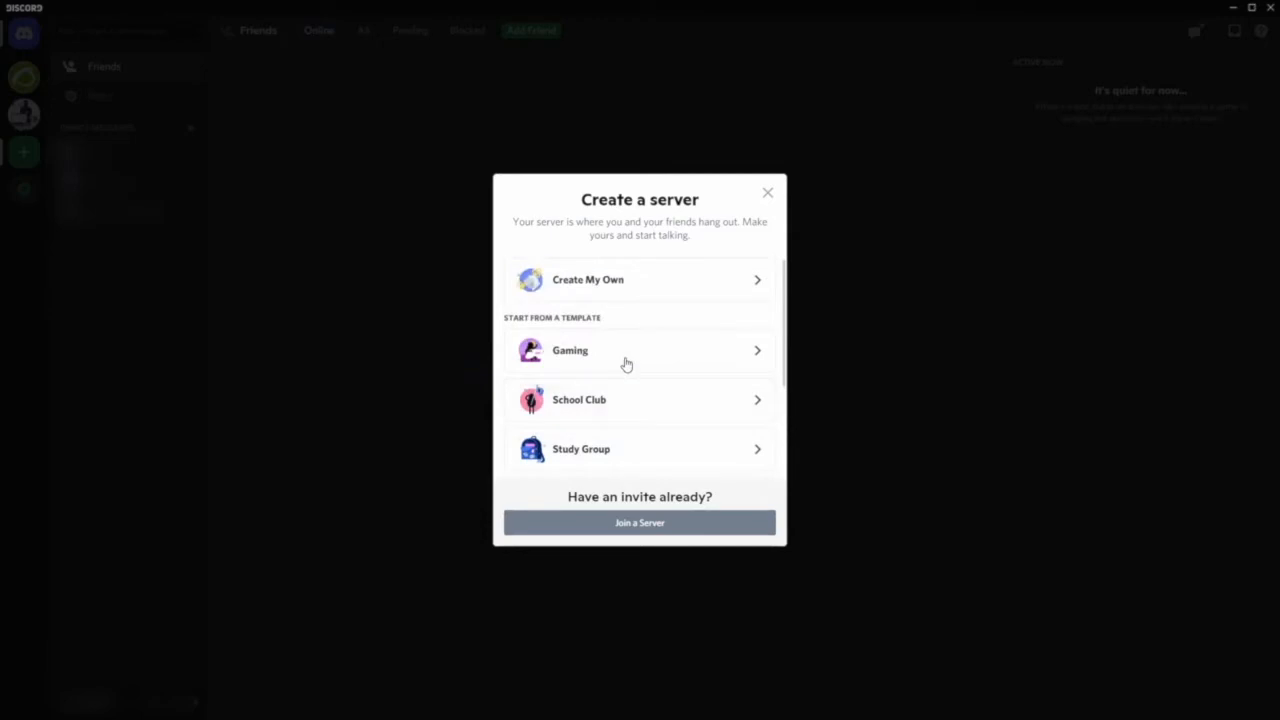
{"action": "left_click", "coordinate": [621, 284]}
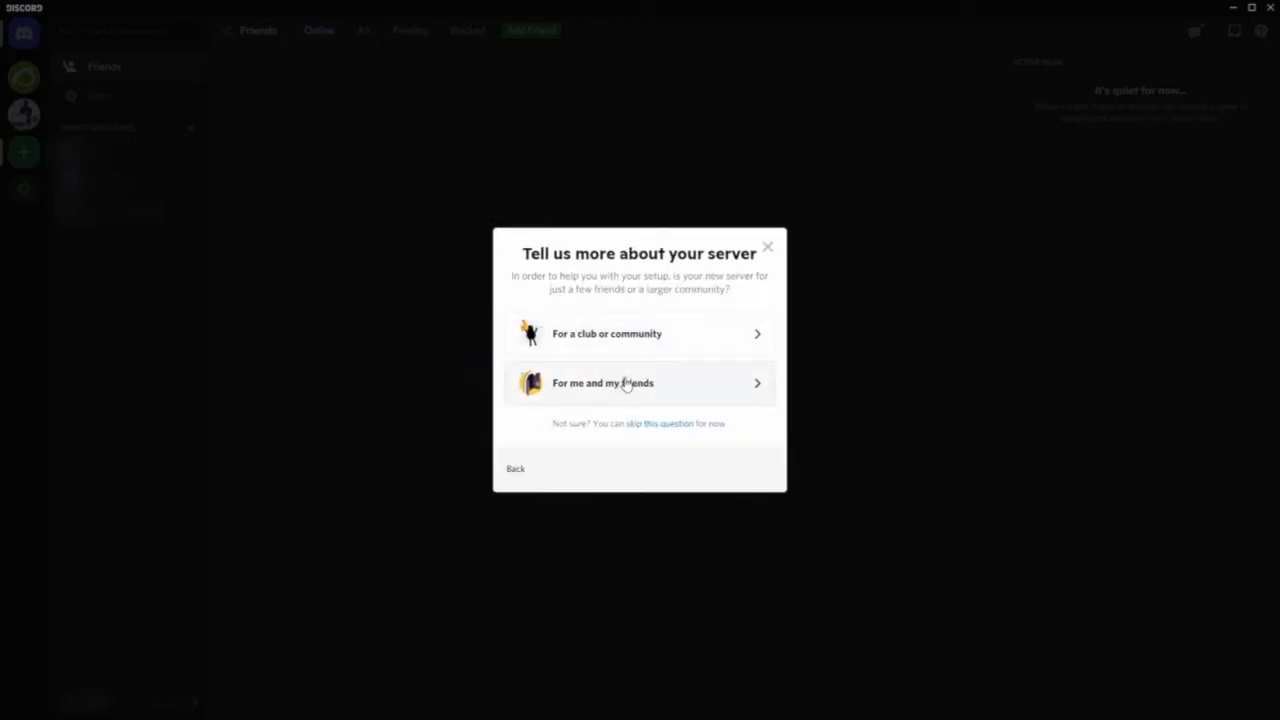
{"action": "left_click", "coordinate": [687, 345]}
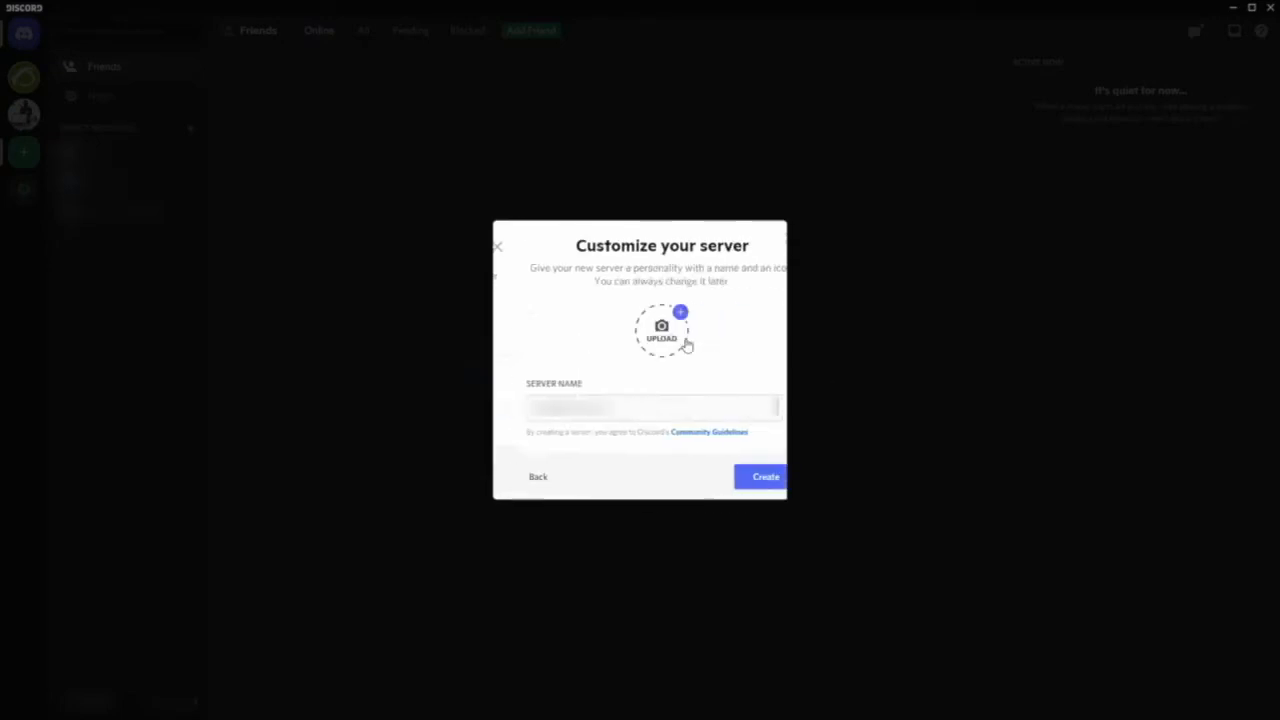
- Name the new server PandoraFMS Alert Server and create it
{"action": "key", "text": "ctrl+a"}
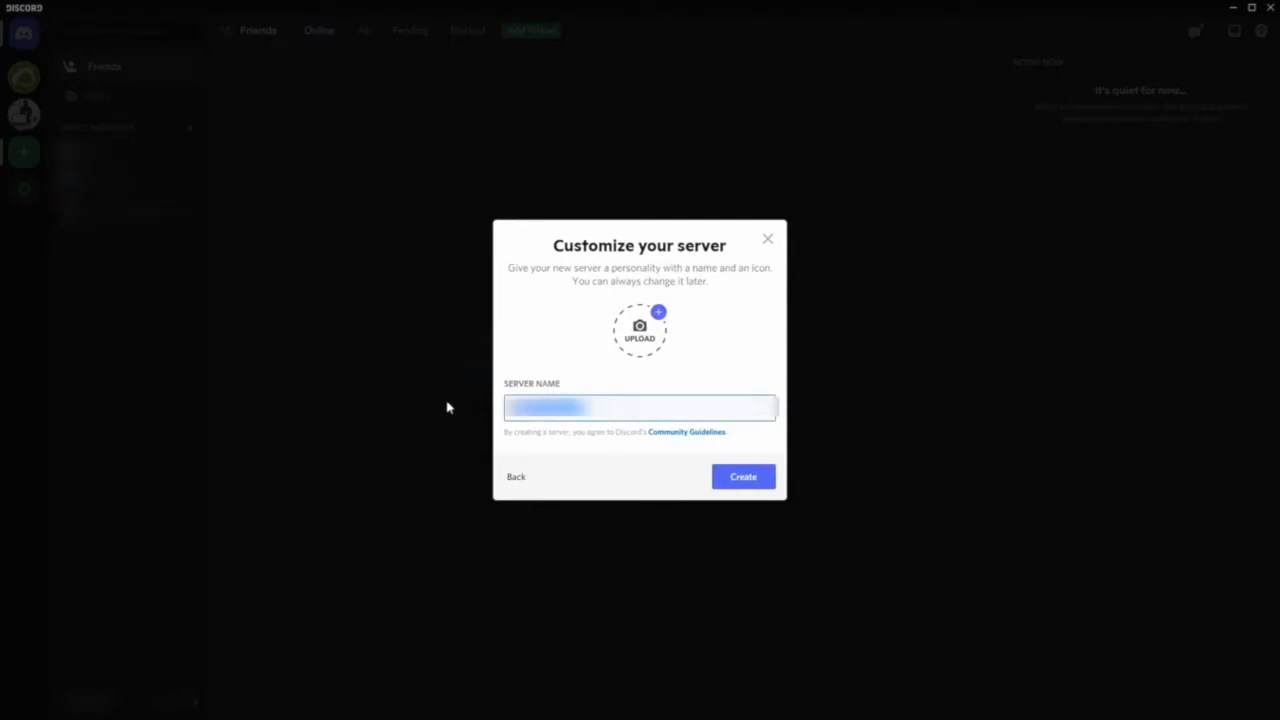
{"action": "type", "text": "PandoraFMS Alert Server"}
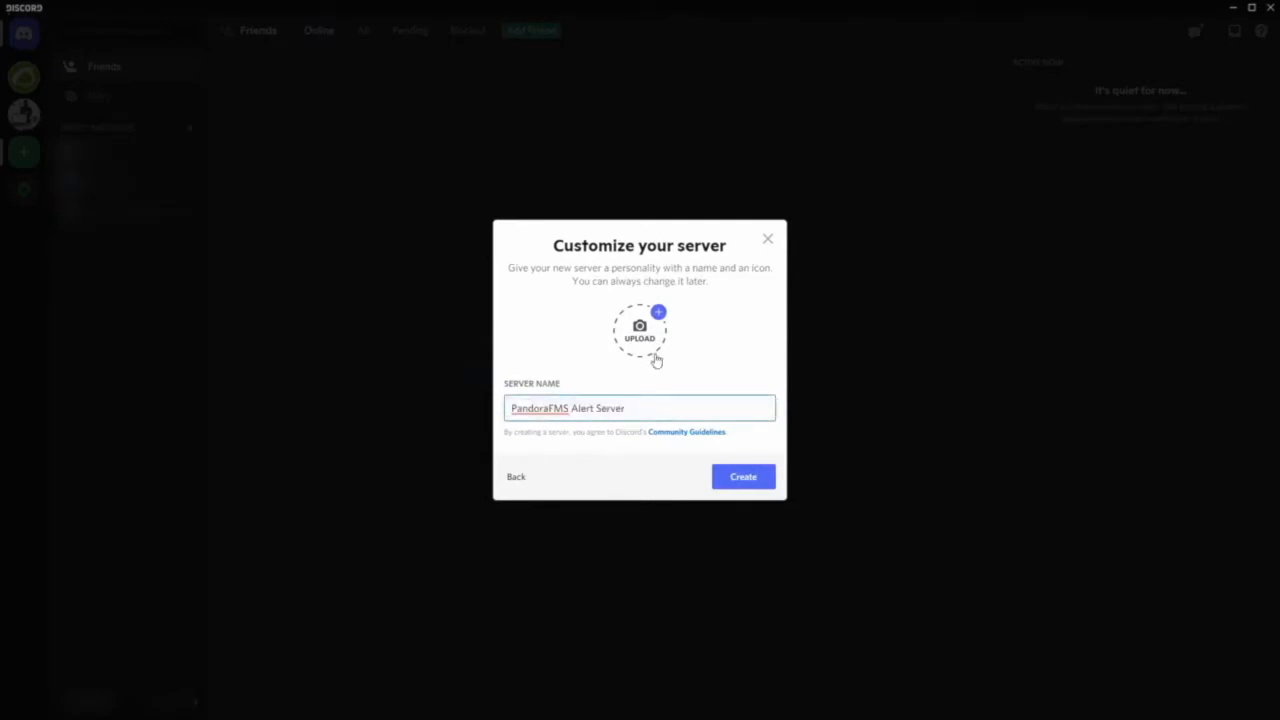
{"action": "left_click", "coordinate": [654, 464]}
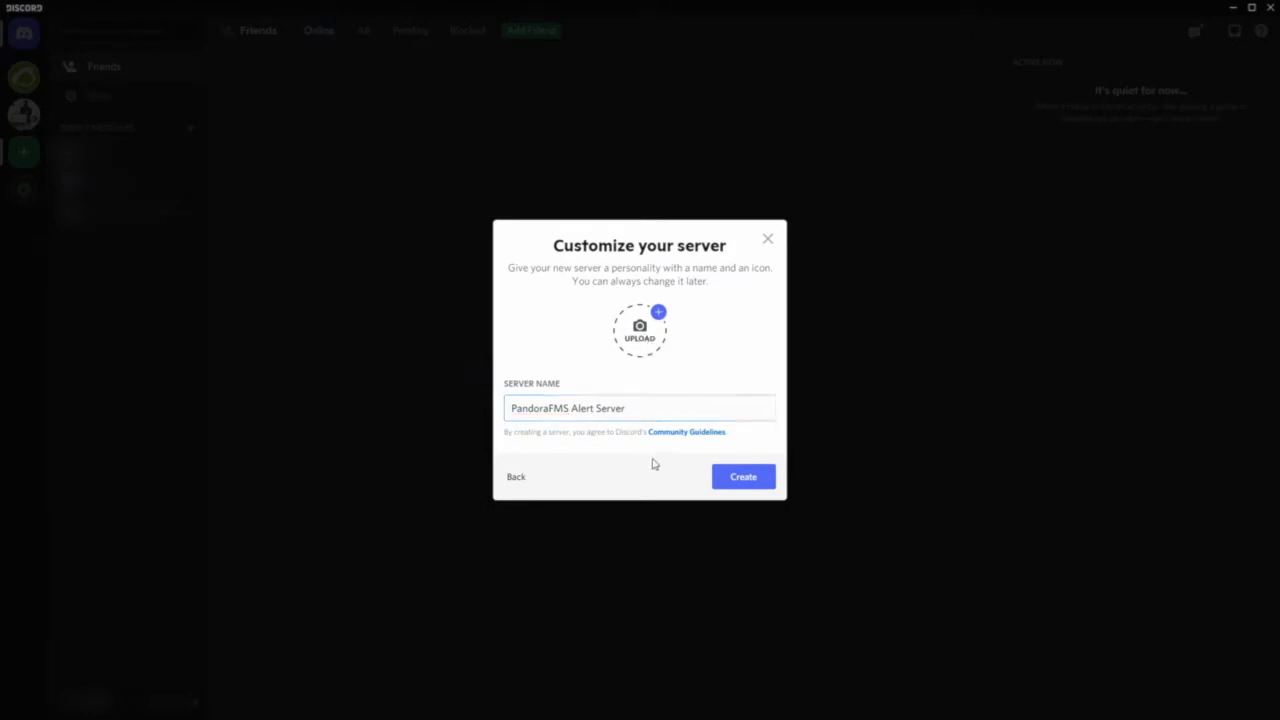
{"action": "left_click", "coordinate": [731, 477]}
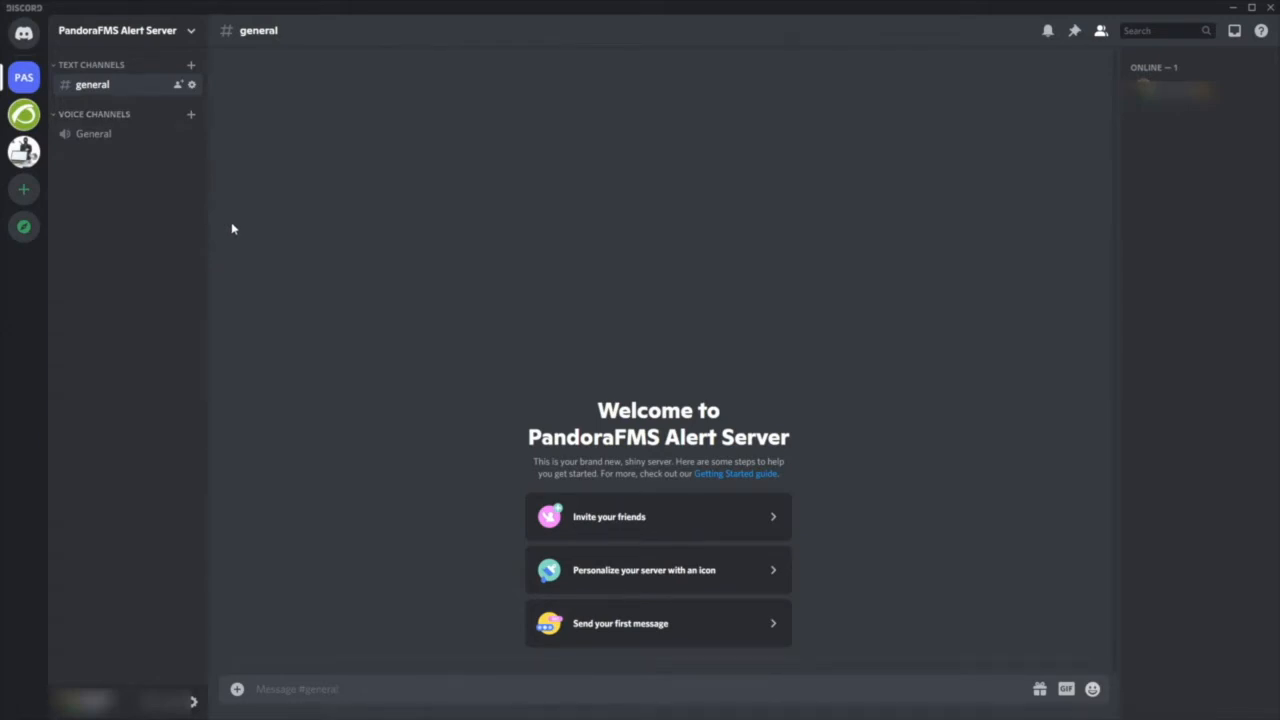
- Create a public text channel named alerts in the new server
{"action": "left_click", "coordinate": [192, 67]}
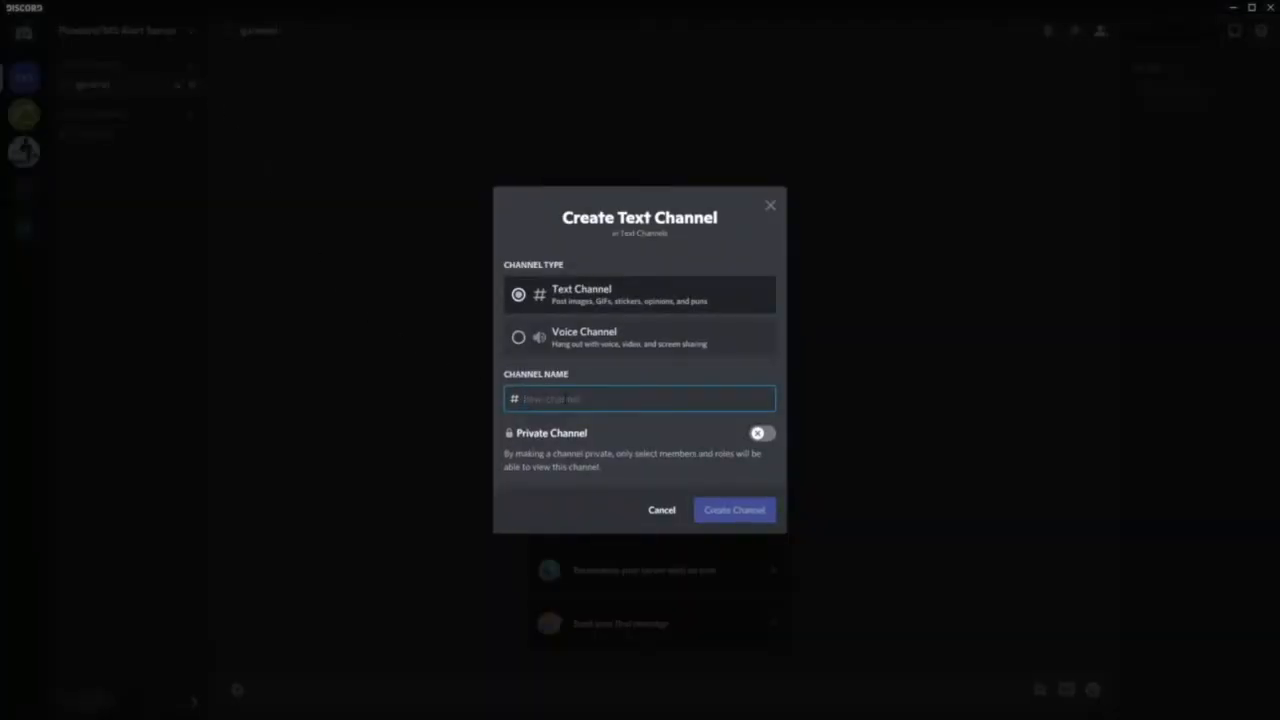
{"action": "type", "text": "alert"}
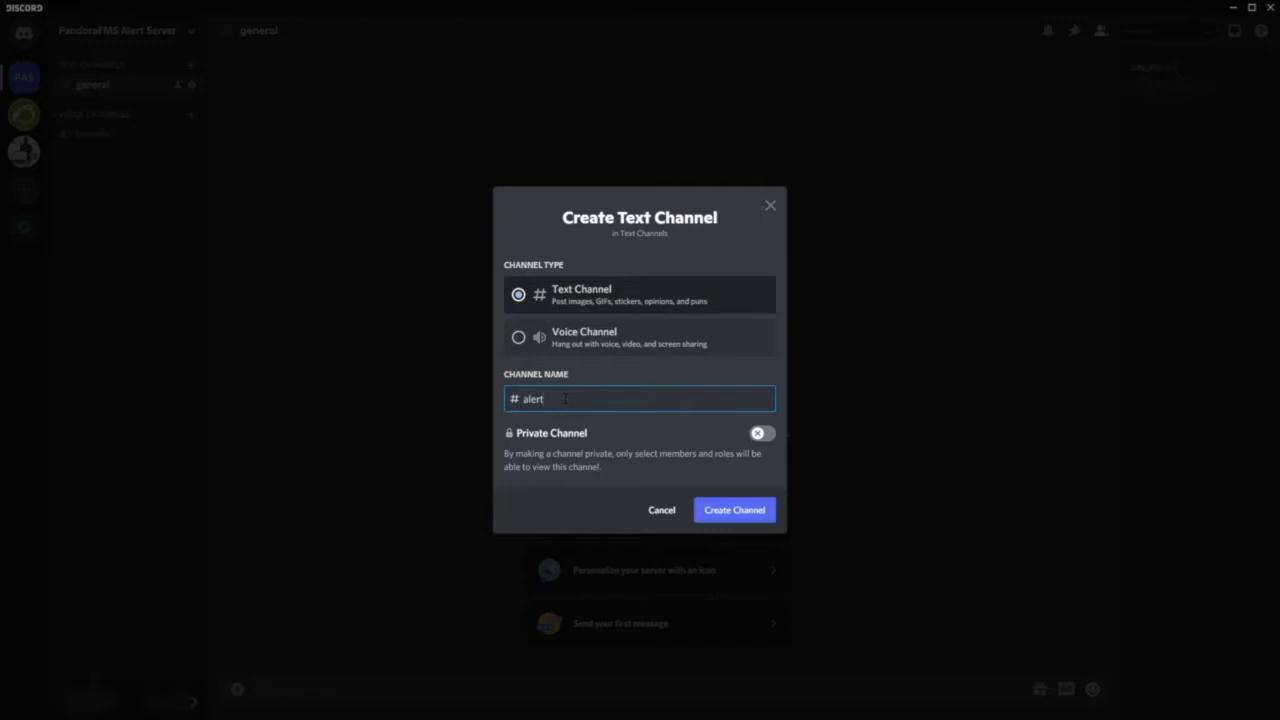
{"action": "type", "text": "s"}
{"action": "left_click", "coordinate": [731, 516]}
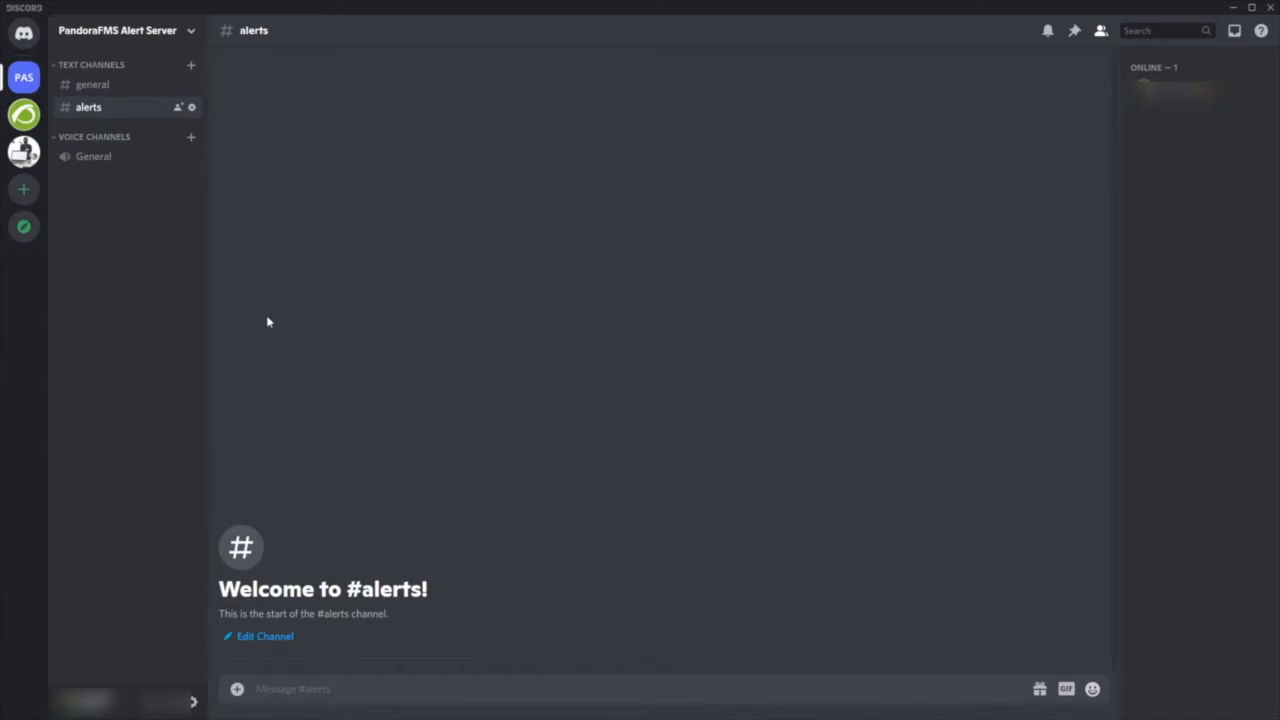
- Create a webhook in the integration settings of the alerts channel
{"action": "left_click", "coordinate": [192, 108]}
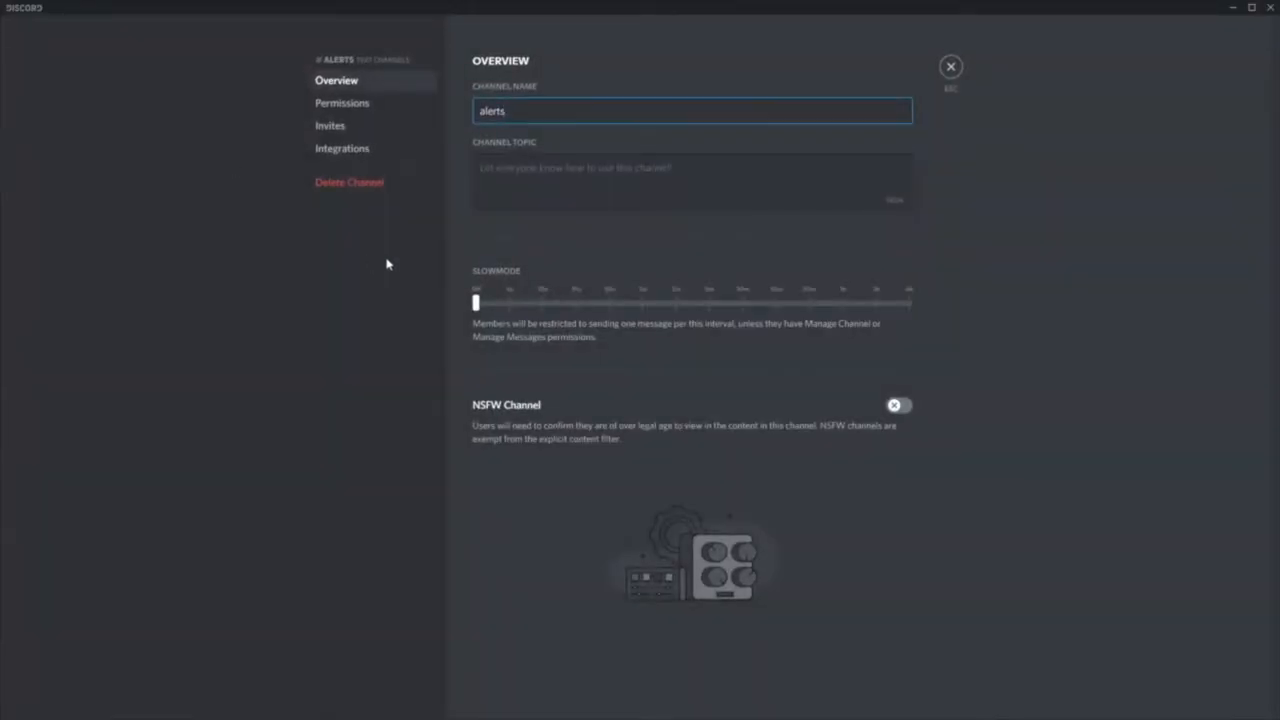
{"action": "left_click", "coordinate": [345, 152]}
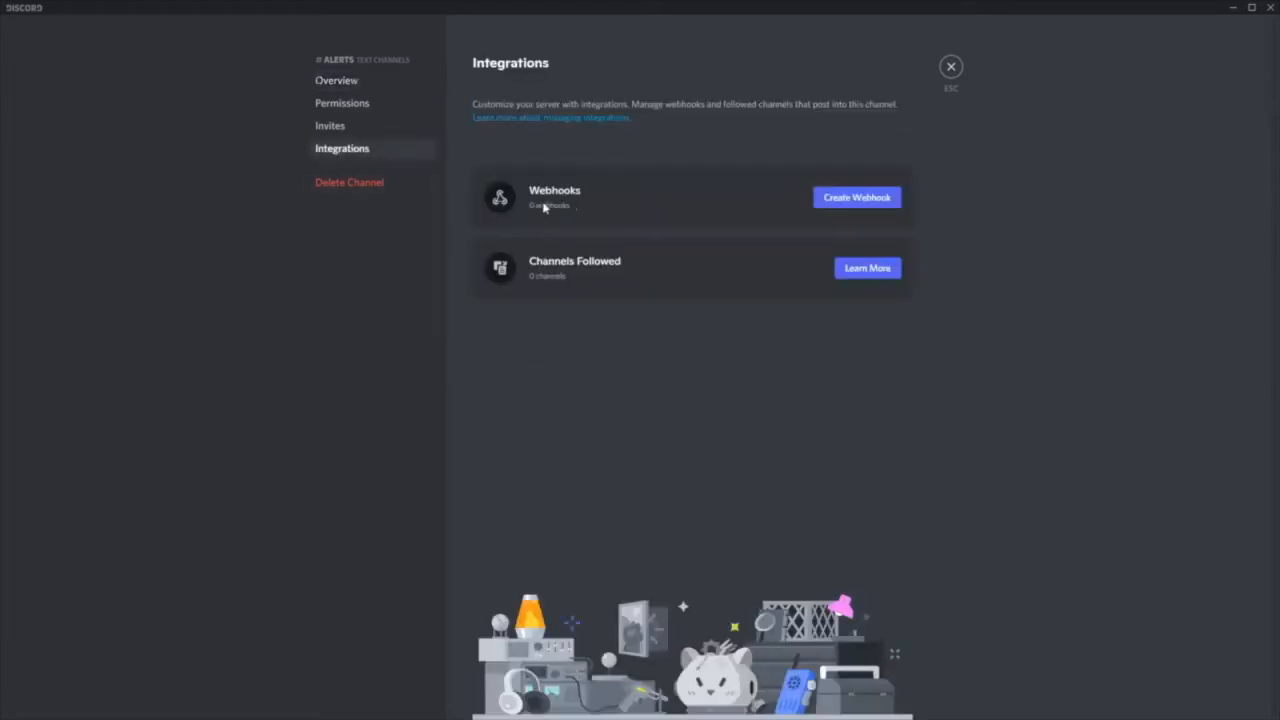
{"action": "left_click", "coordinate": [851, 208]}
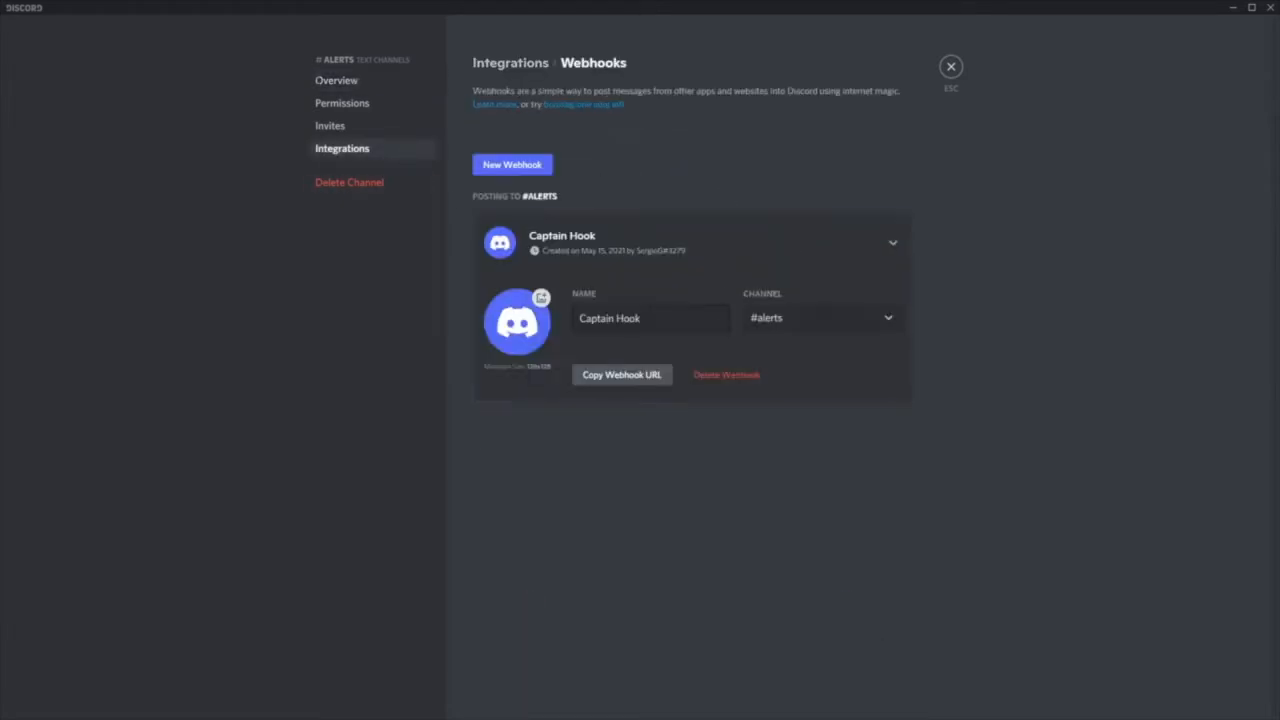
- Rename the webhook to Pandora Alerts, saving the change, and copy its URL
{"action": "double_click", "coordinate": [655, 317]}
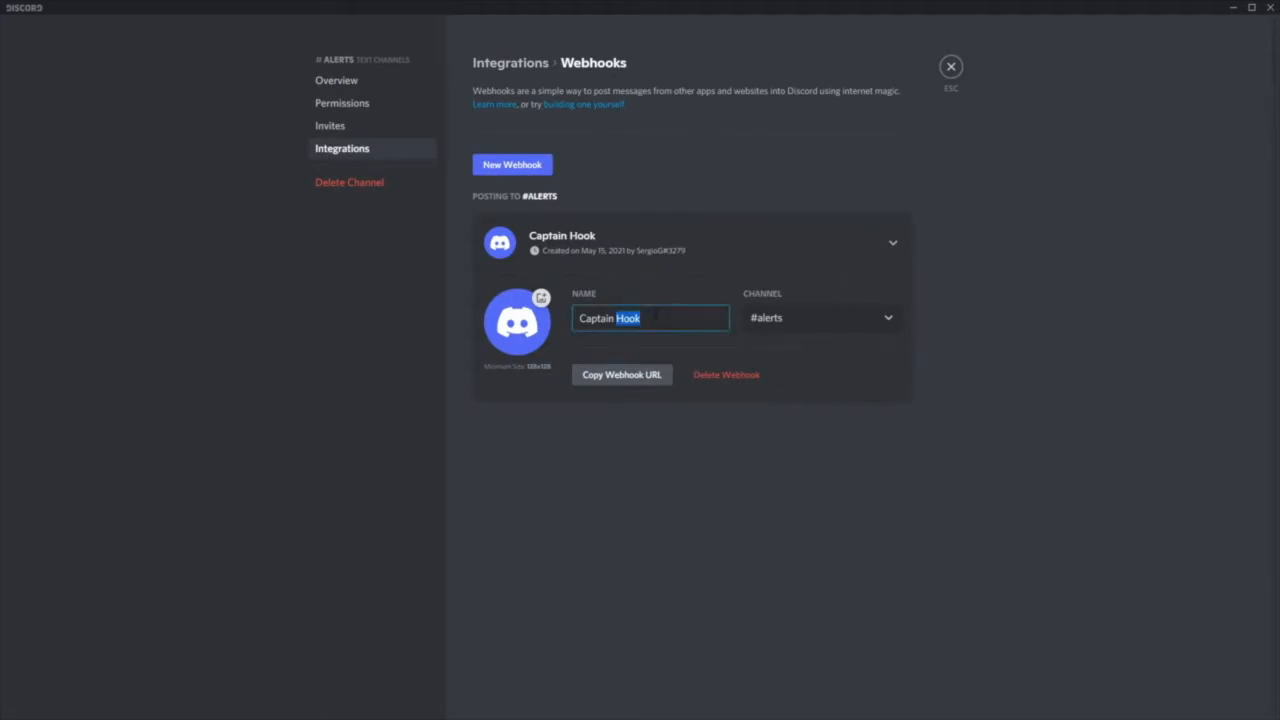
{"action": "left_click_drag", "start_coordinate": [655, 316], "coordinate": [528, 320]}
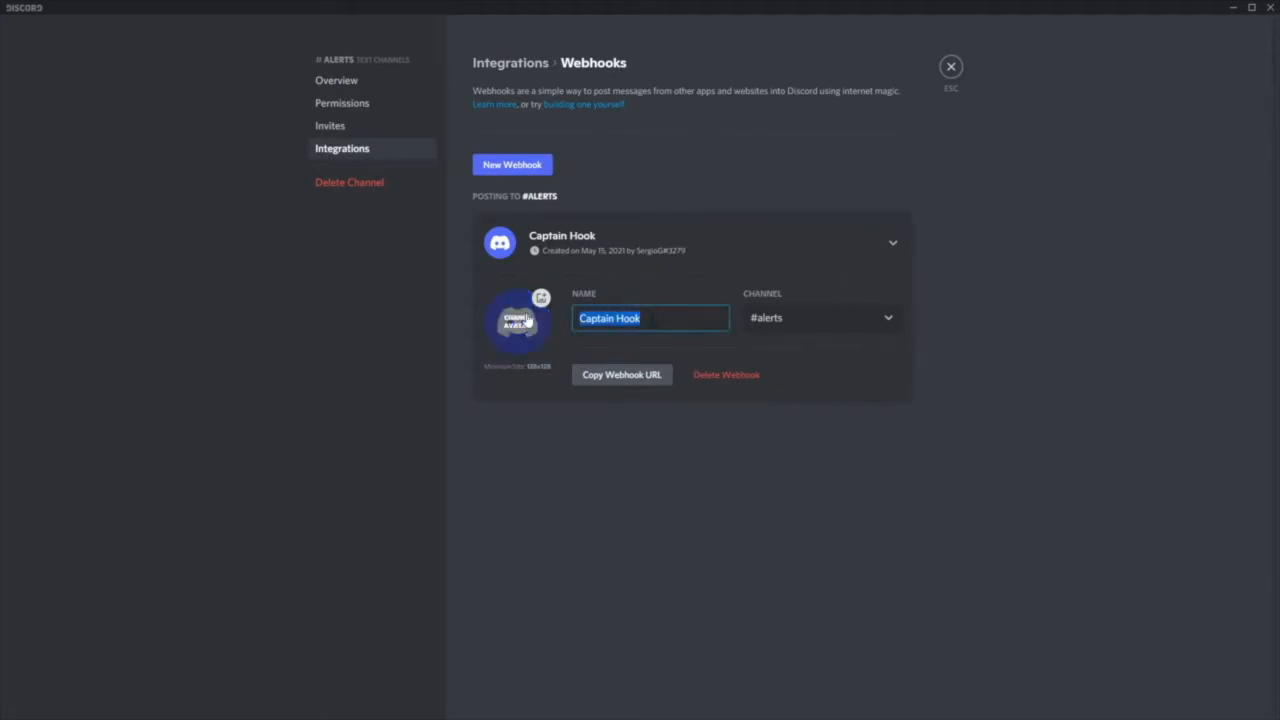
{"action": "type", "text": "Pandora A"}
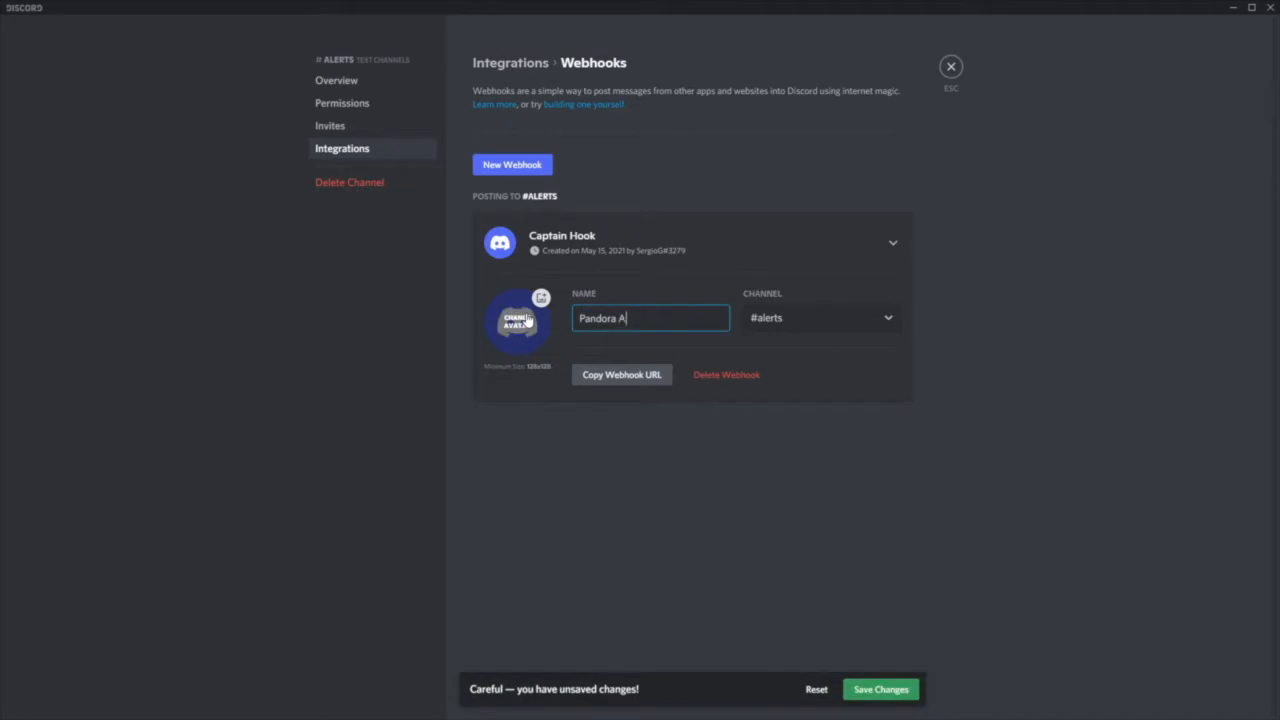
{"action": "type", "text": "lerts"}
{"action": "left_click", "coordinate": [886, 700]}
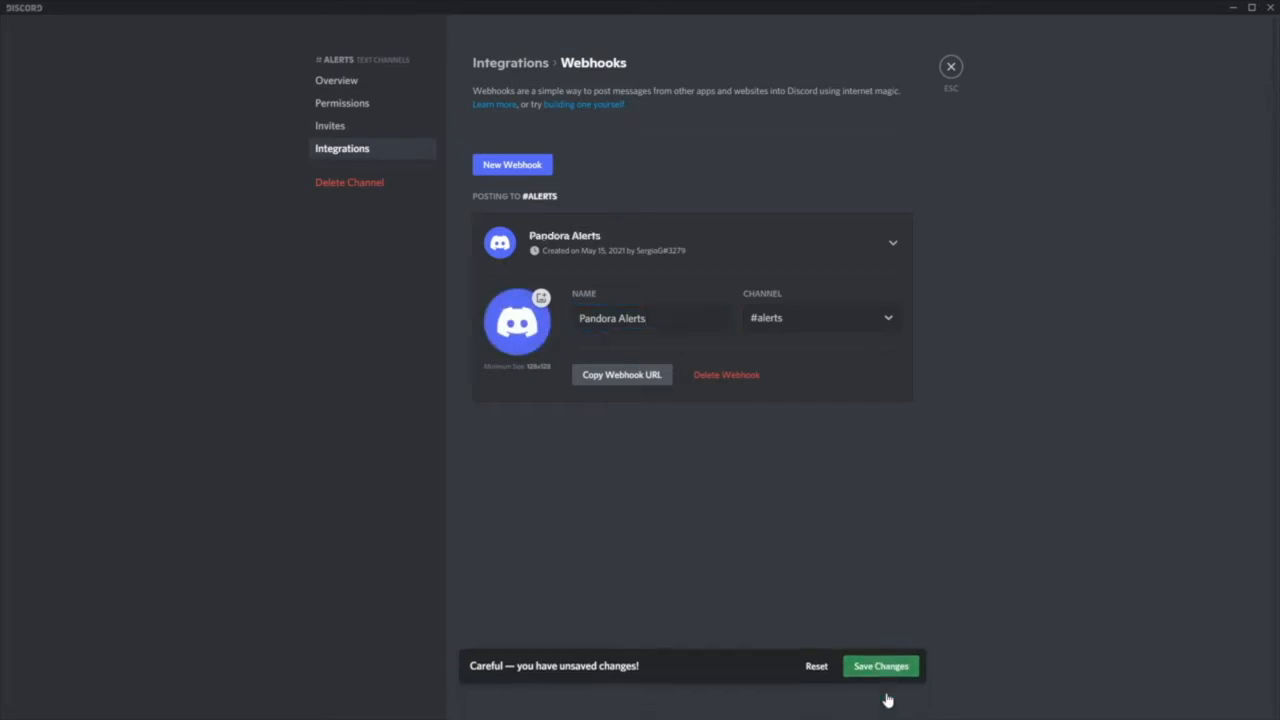
{"action": "left_click", "coordinate": [621, 380]}
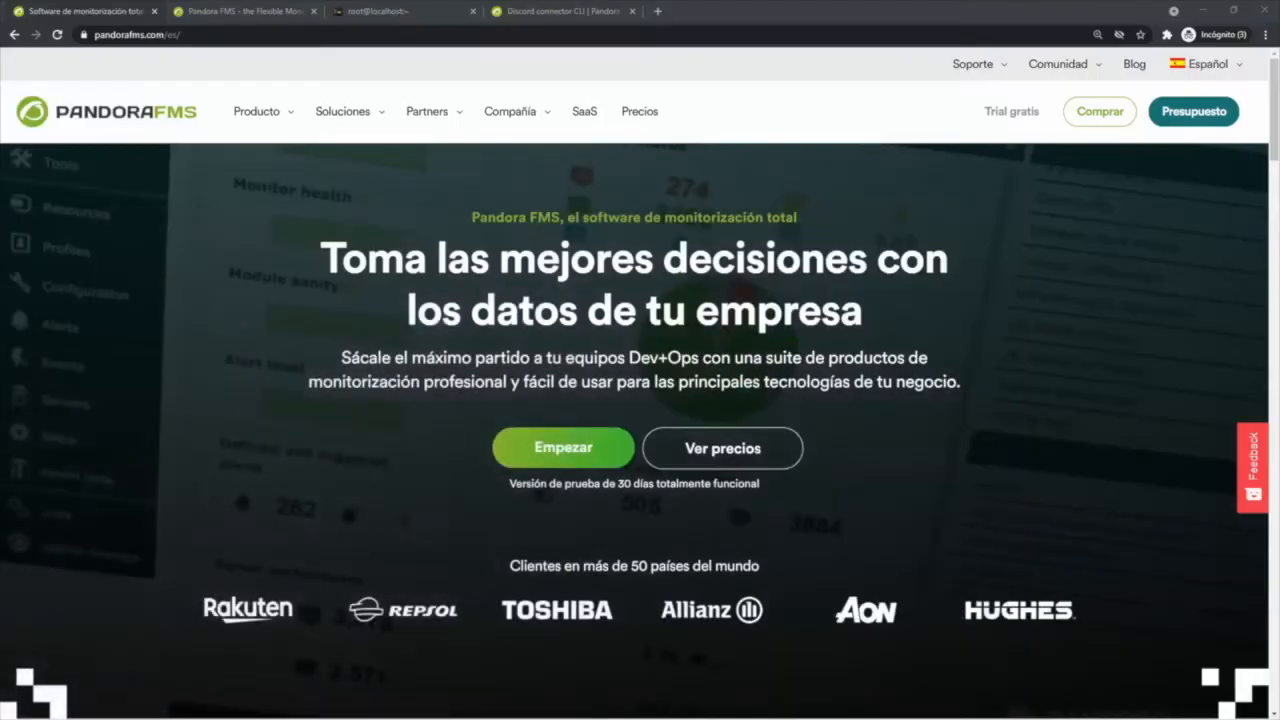
- Switch to the browser's root SSH terminal and run yum -y install python3 python3-pip
{"action": "left_click", "coordinate": [222, 11]}
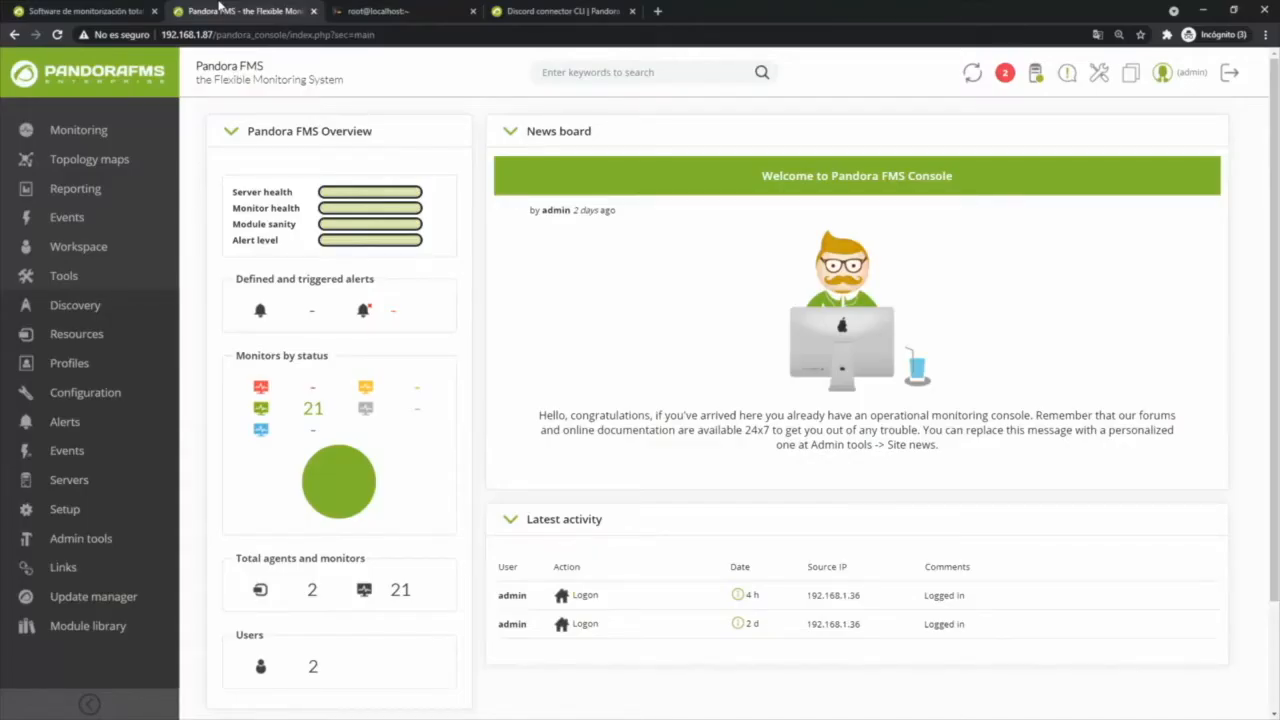
{"action": "left_click", "coordinate": [378, 17]}
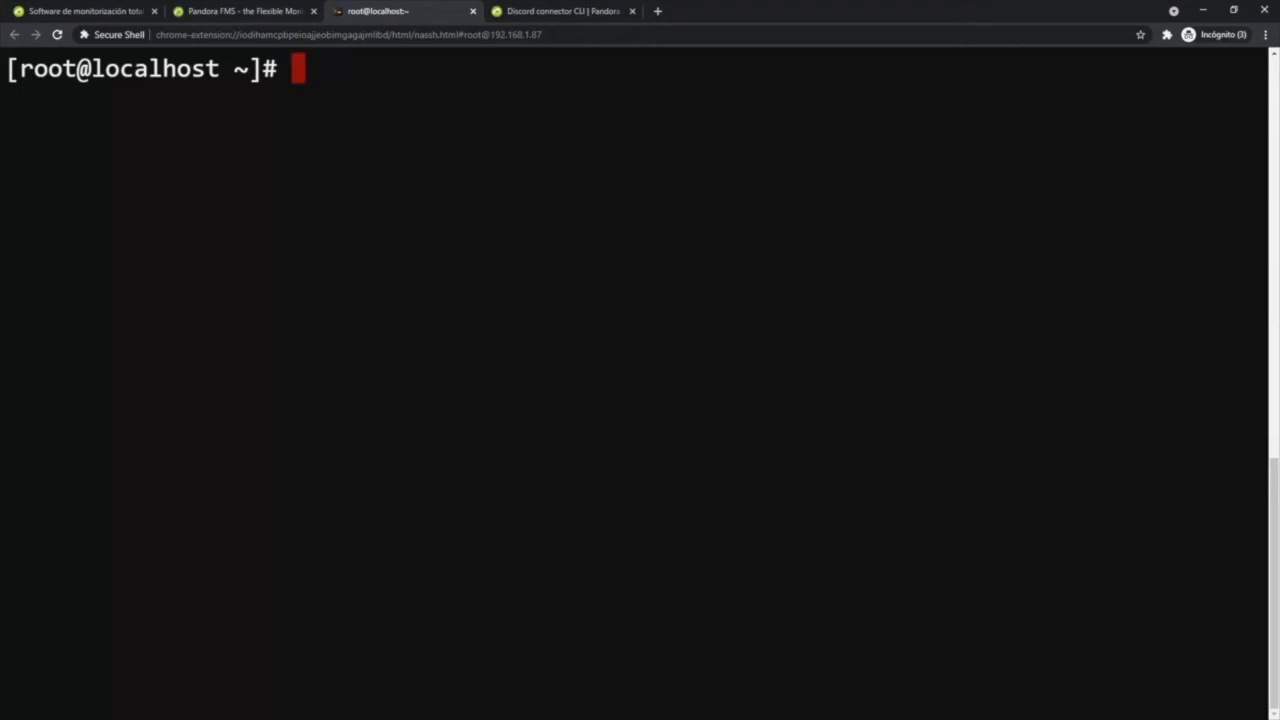
{"action": "type", "text": "yum -y install python3 python3-pip"}
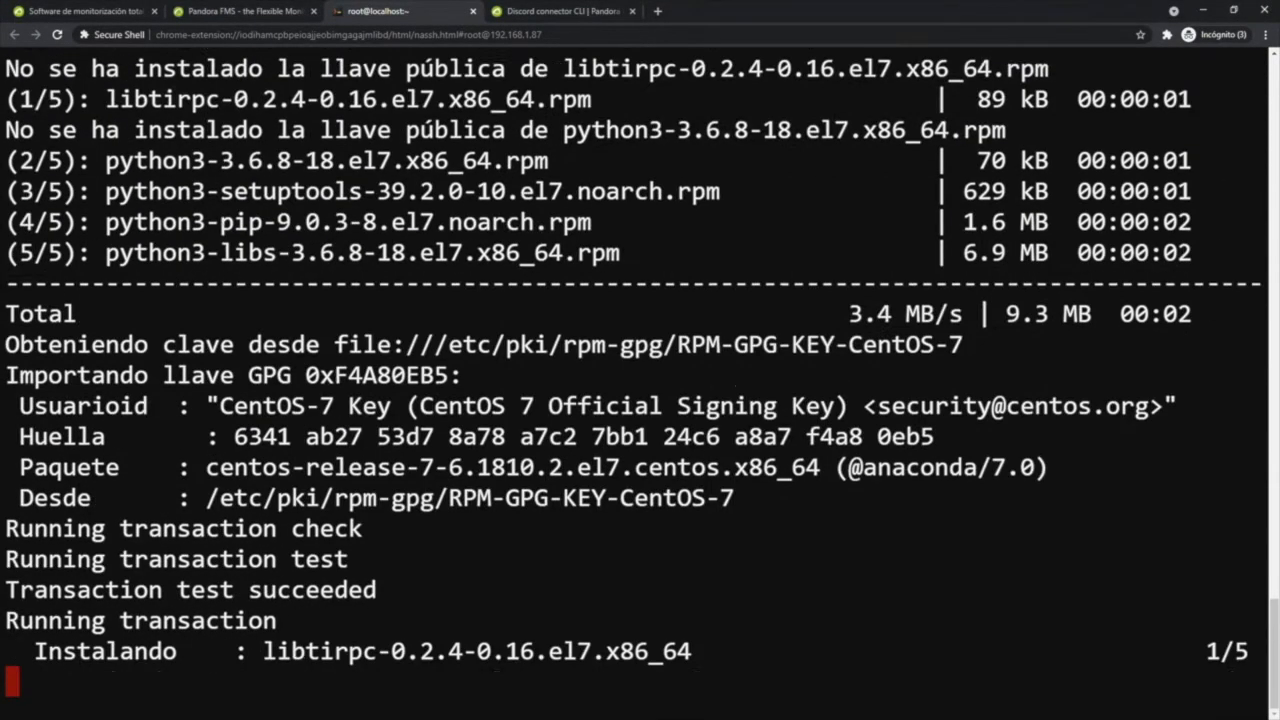
- View the Discord connector CLI library page, and change the terminal's directory to /usr/share/pandora_server/util/plugin/ with a cleared screen
{"action": "left_click", "coordinate": [533, 11]}
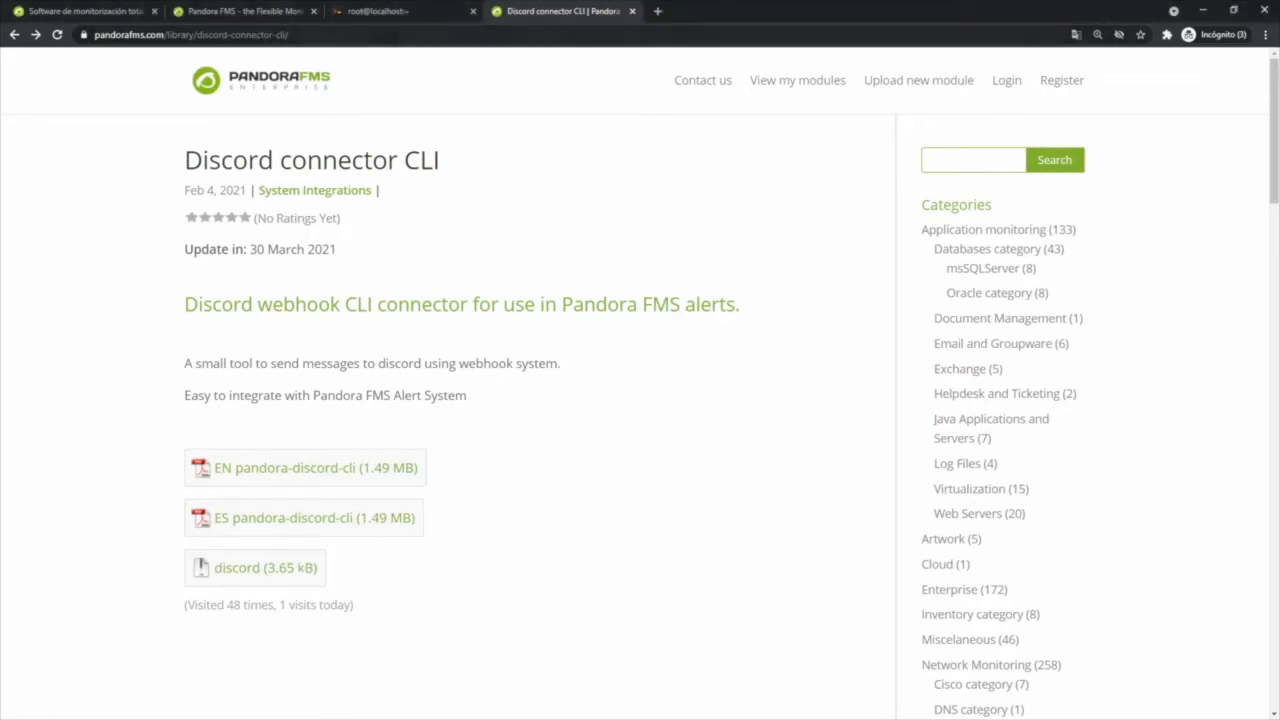
{"action": "left_click", "coordinate": [386, 14]}
{"action": "key", "text": "ctrl+shift+v"}
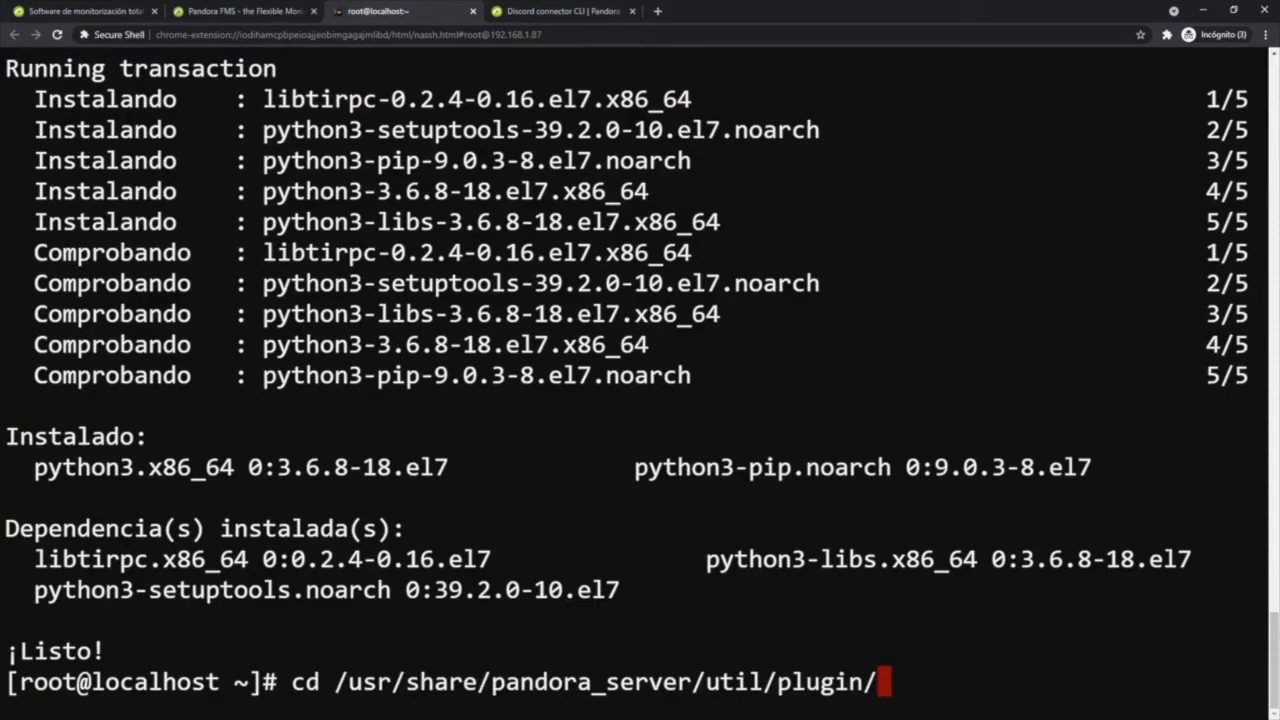
{"action": "key", "text": "Return"}
{"action": "key", "text": "ctrl+l"}
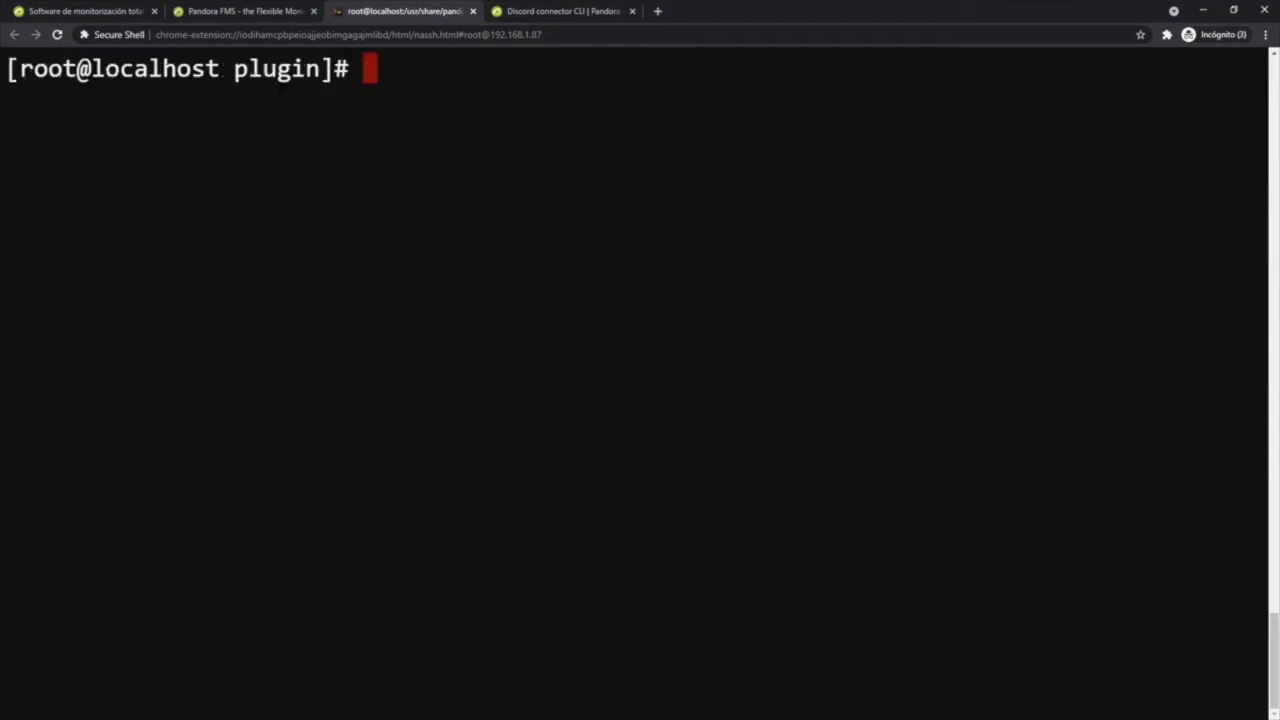
- List the plugin directory with ll and look for pandora_discord_cli.py, requirements.txt and test-exec.txt
{"action": "type", "text": "ll"}
{"action": "key", "text": "Return"}
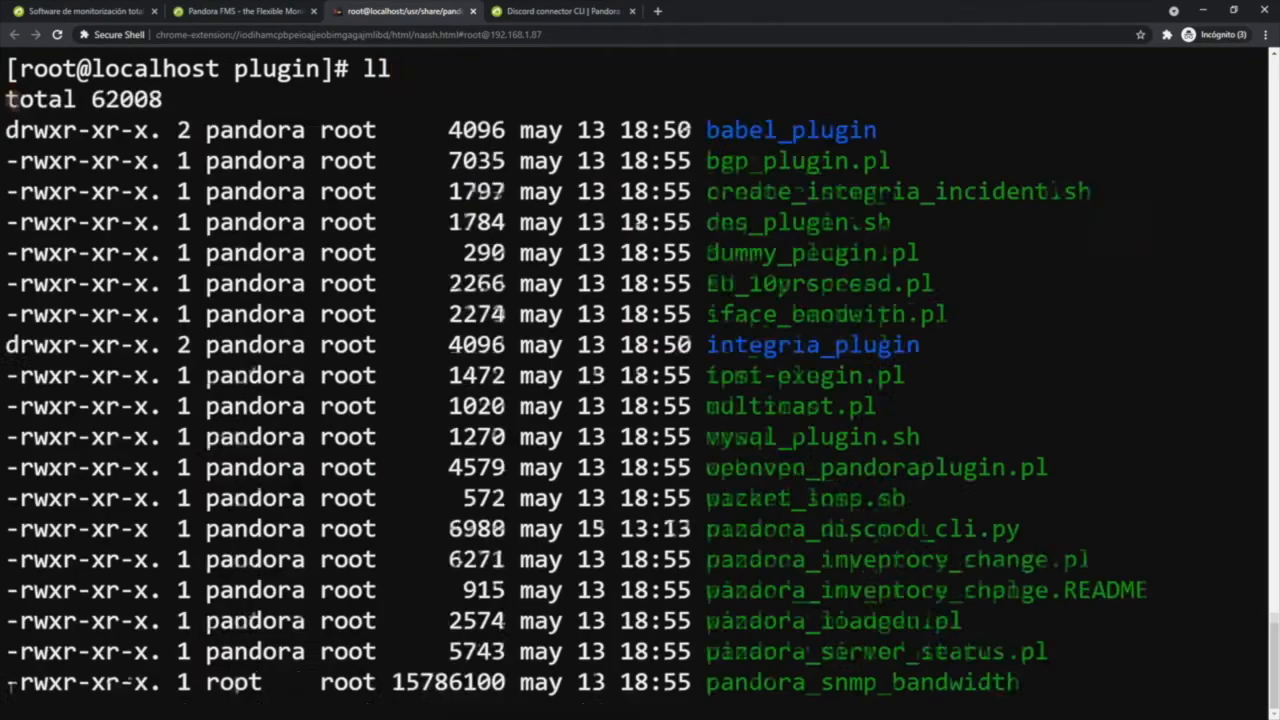
{"action": "scroll", "coordinate": [640, 380], "scroll_direction": "up", "scroll_amount": 6}
{"action": "left_click_drag", "start_coordinate": [749, 590], "coordinate": [1021, 621]}
{"action": "scroll", "coordinate": [1021, 621], "scroll_direction": "down", "scroll_amount": 3}
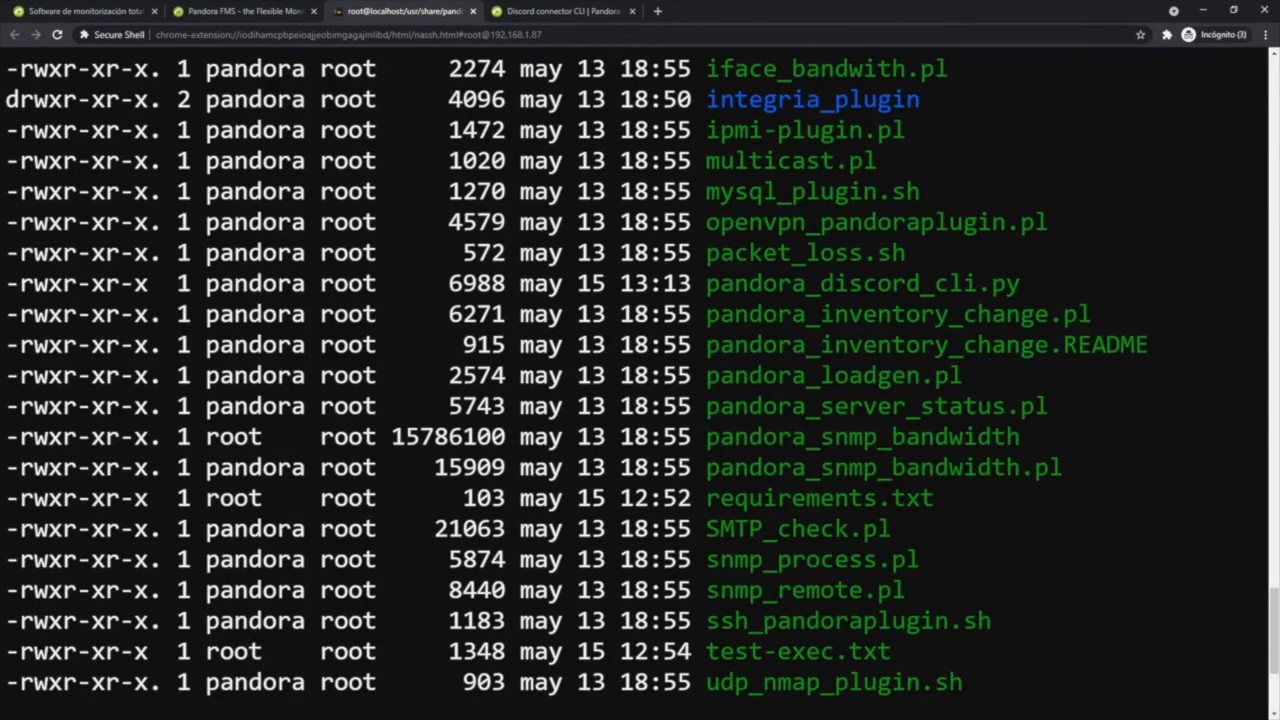
{"action": "scroll", "coordinate": [640, 375], "scroll_direction": "down", "scroll_amount": 2}
{"action": "left_click_drag", "start_coordinate": [934, 283], "coordinate": [707, 283]}
{"action": "left_click", "coordinate": [923, 283]}
{"action": "left_click_drag", "start_coordinate": [891, 437], "coordinate": [707, 437]}
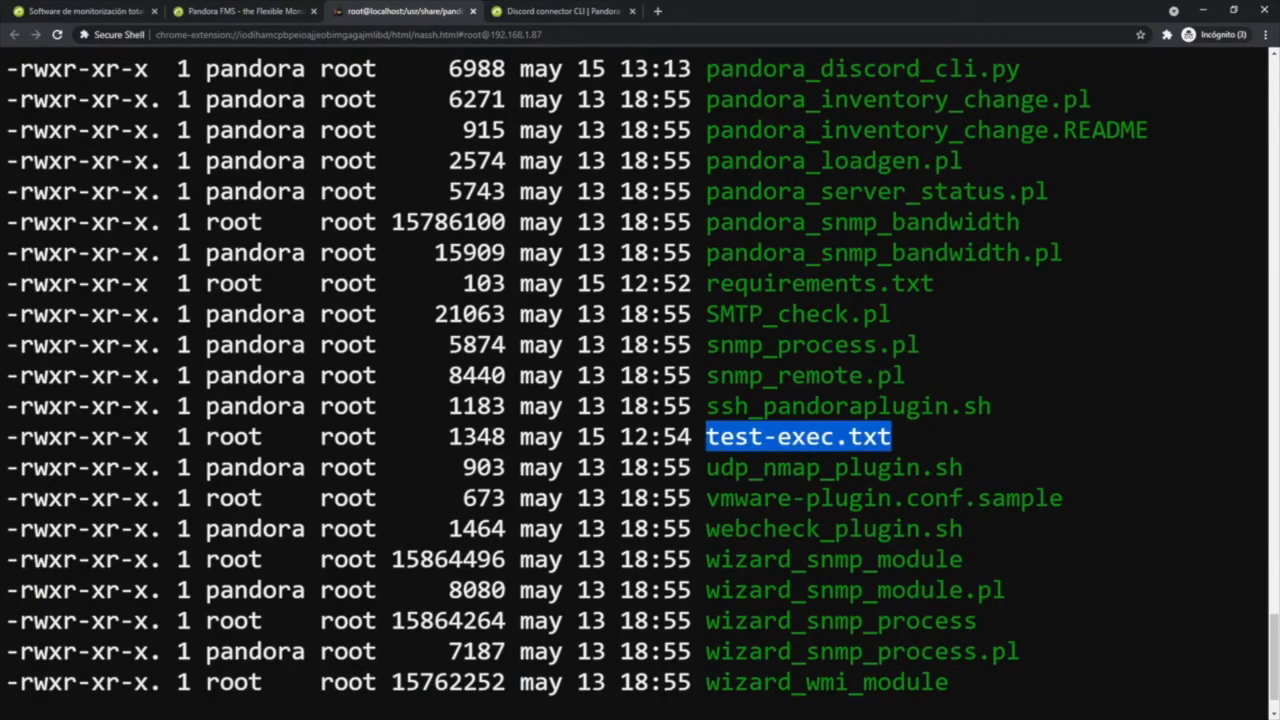
{"action": "left_click", "coordinate": [880, 437]}
{"action": "scroll", "coordinate": [640, 390], "scroll_direction": "down", "scroll_amount": 1}
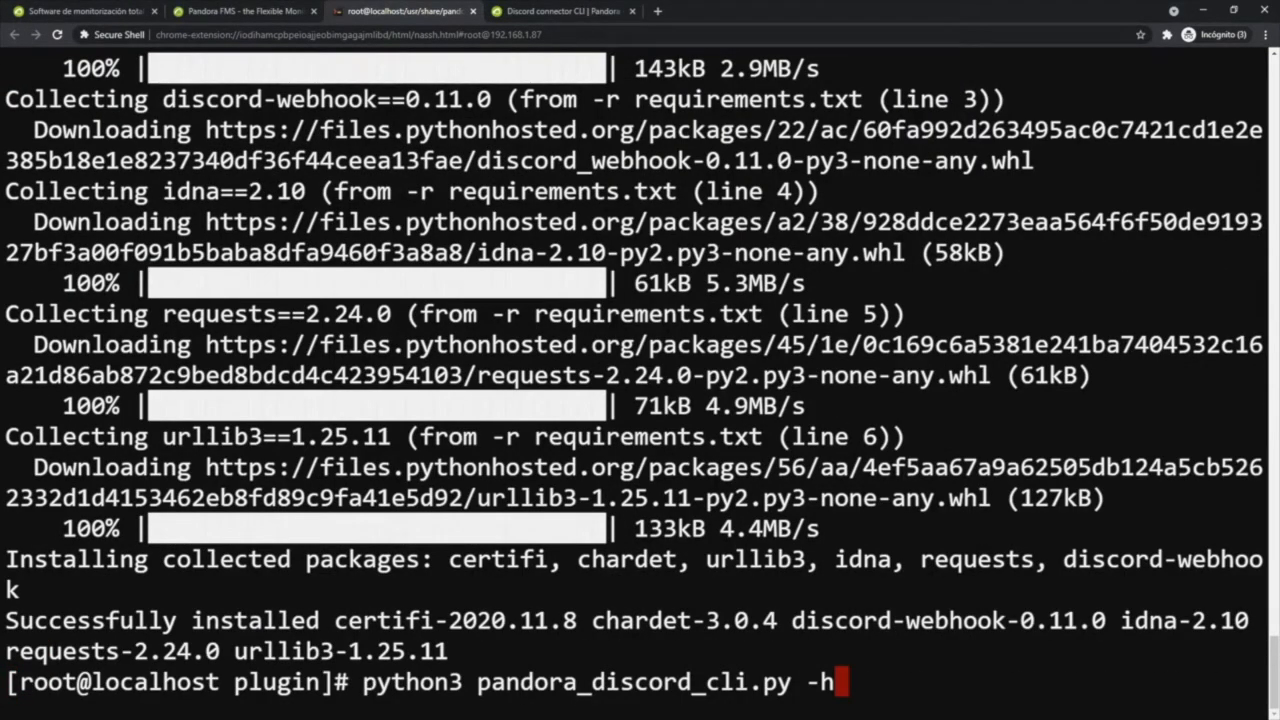
- Run python3 pandora_discord_cli.py -h and review the script's available parameters
{"action": "key", "text": "Return"}
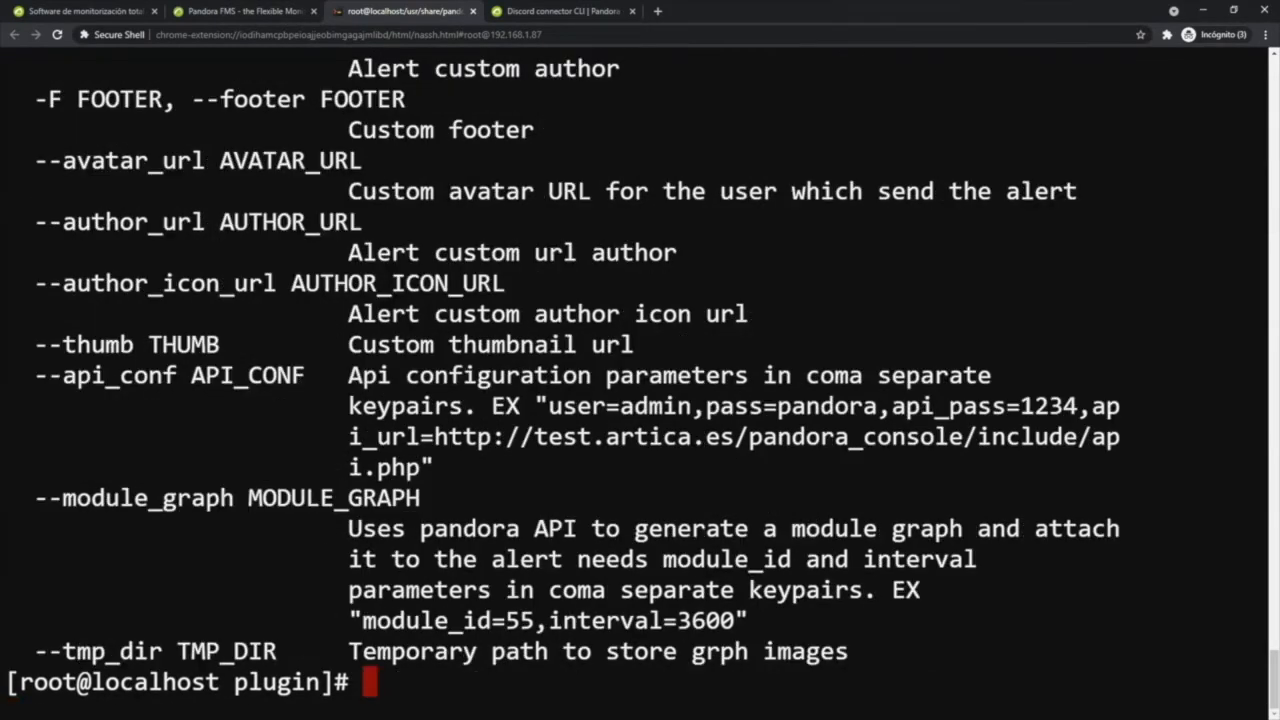
{"action": "scroll", "coordinate": [640, 380], "scroll_direction": "up", "scroll_amount": 5}
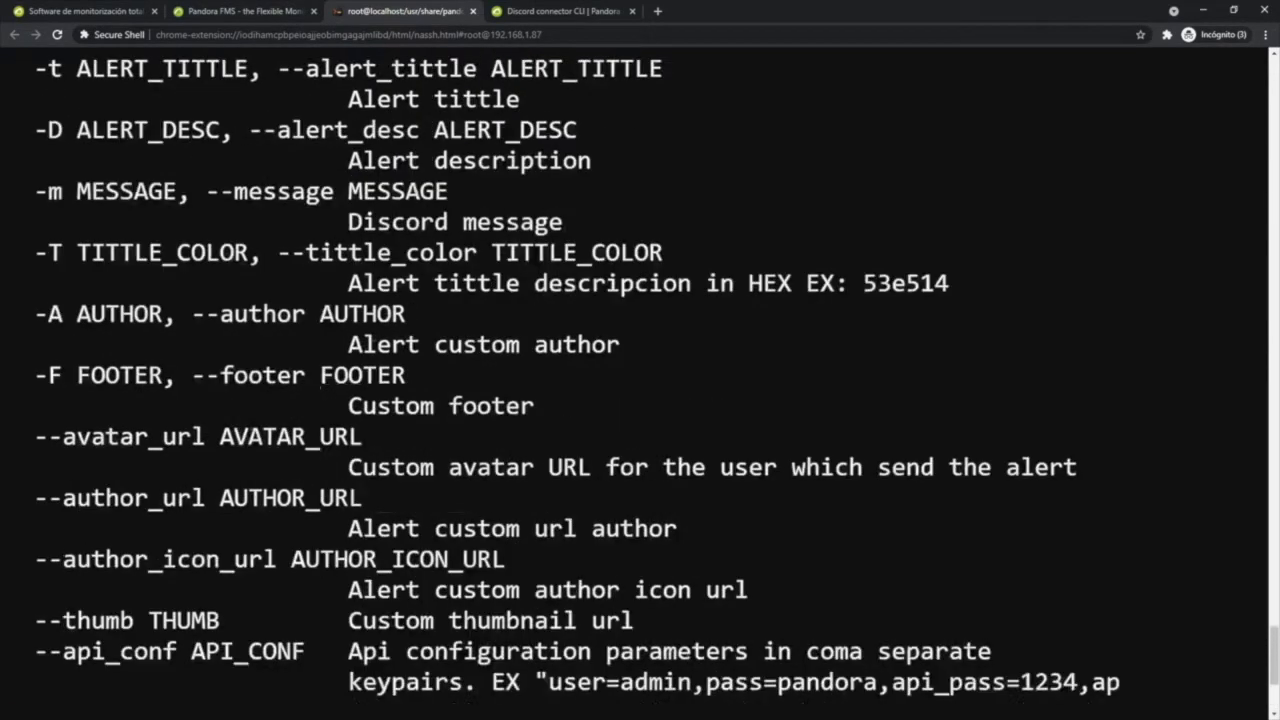
- Run pandora_discord_cli.py with -u set to the Discord webhook URL and -d "Data=0, Agent=Test, Module=Ping" to send a test message
{"action": "scroll", "coordinate": [640, 380], "scroll_direction": "up", "scroll_amount": 5}
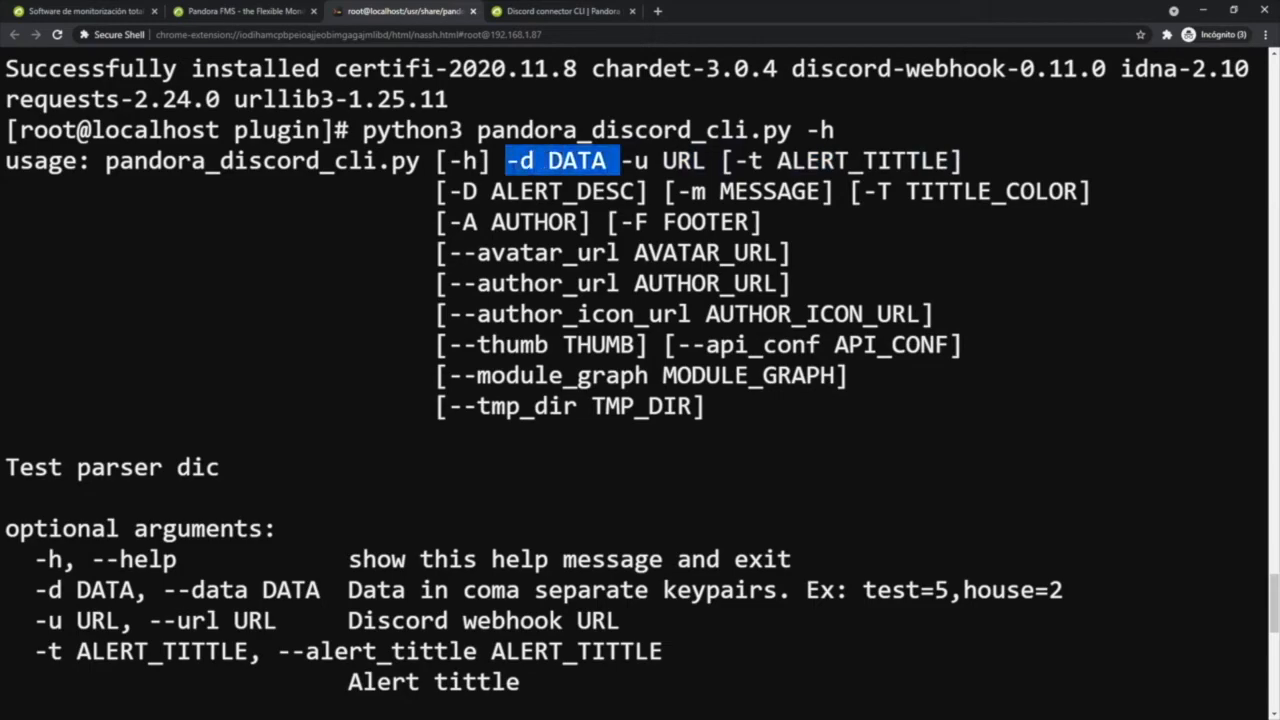
{"action": "scroll", "coordinate": [640, 370], "scroll_direction": "down", "scroll_amount": 9}
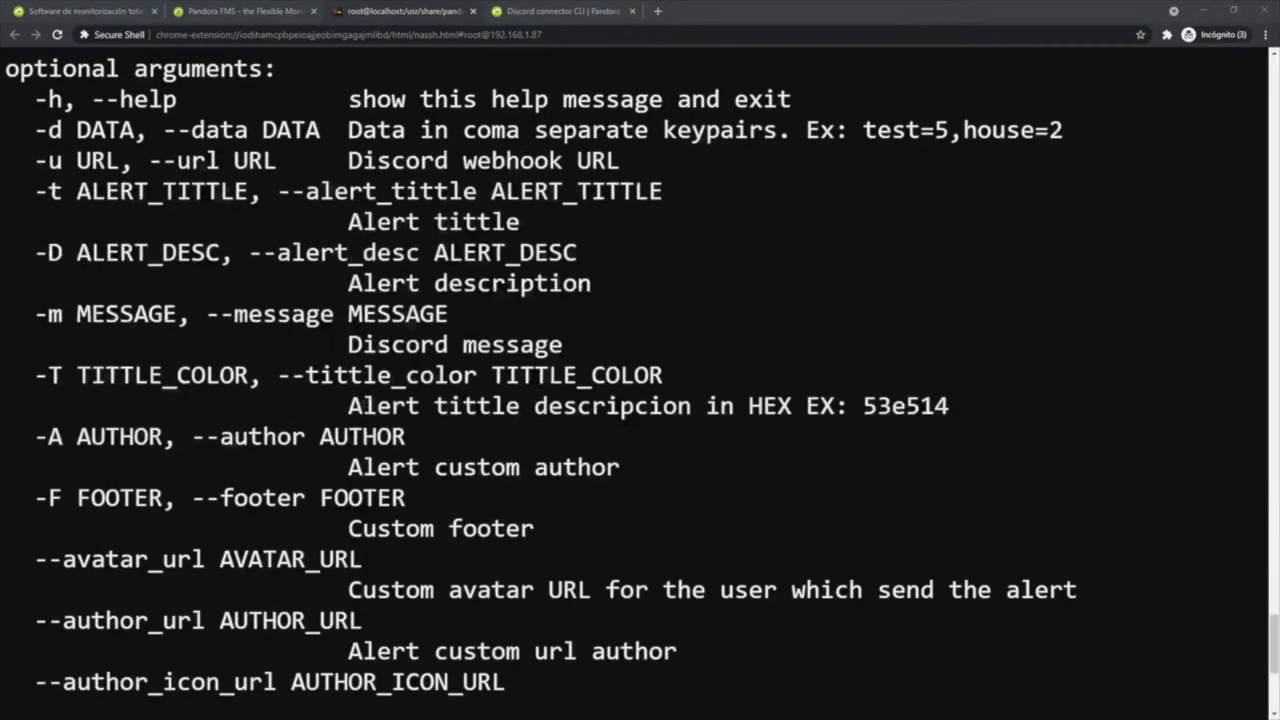
{"action": "key", "text": "ctrl+shift+v"}
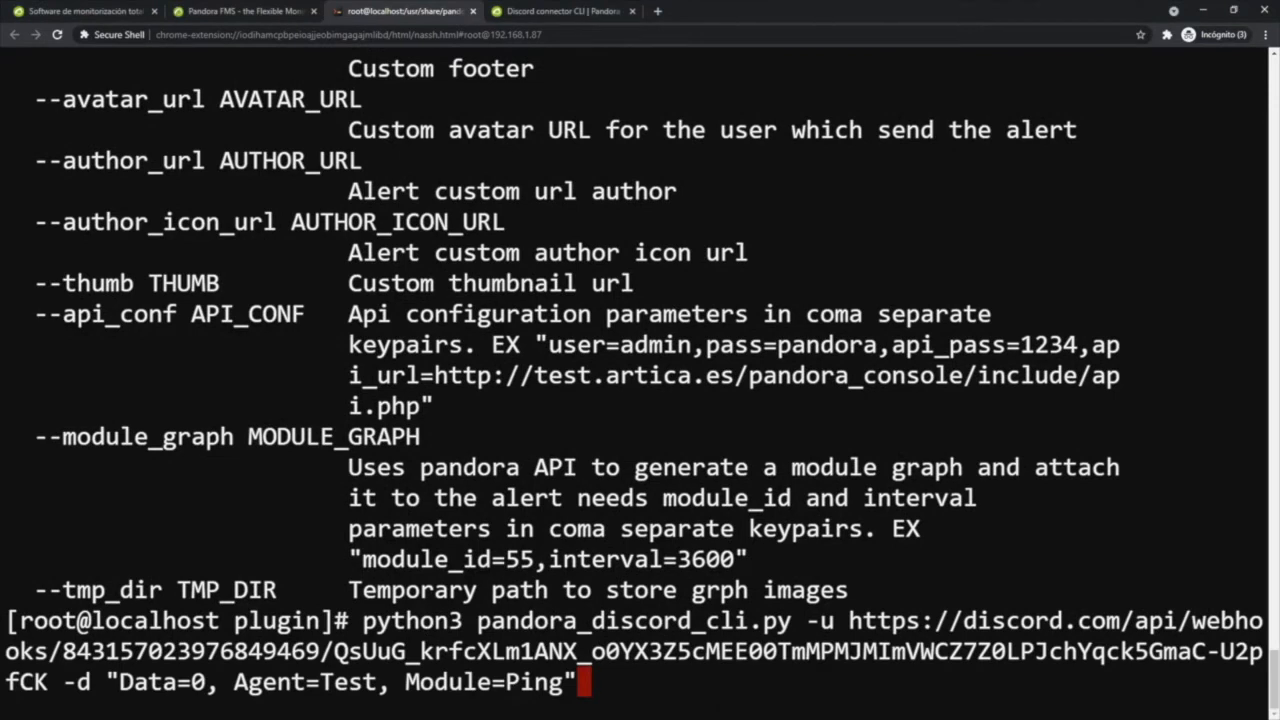
{"action": "key", "text": "Return"}
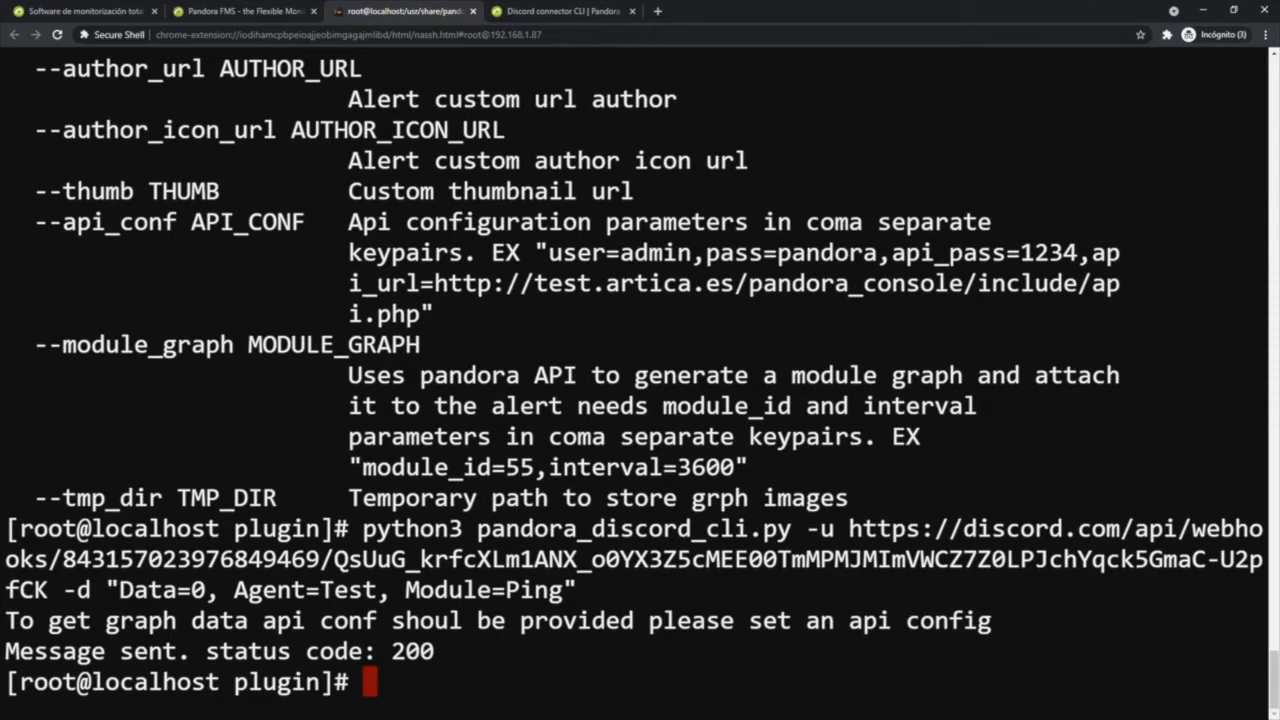
- Switch to Discord, leave the webhook settings, check the alerts channel for the test message, and return to the terminal
{"action": "key", "text": "alt+Tab"}
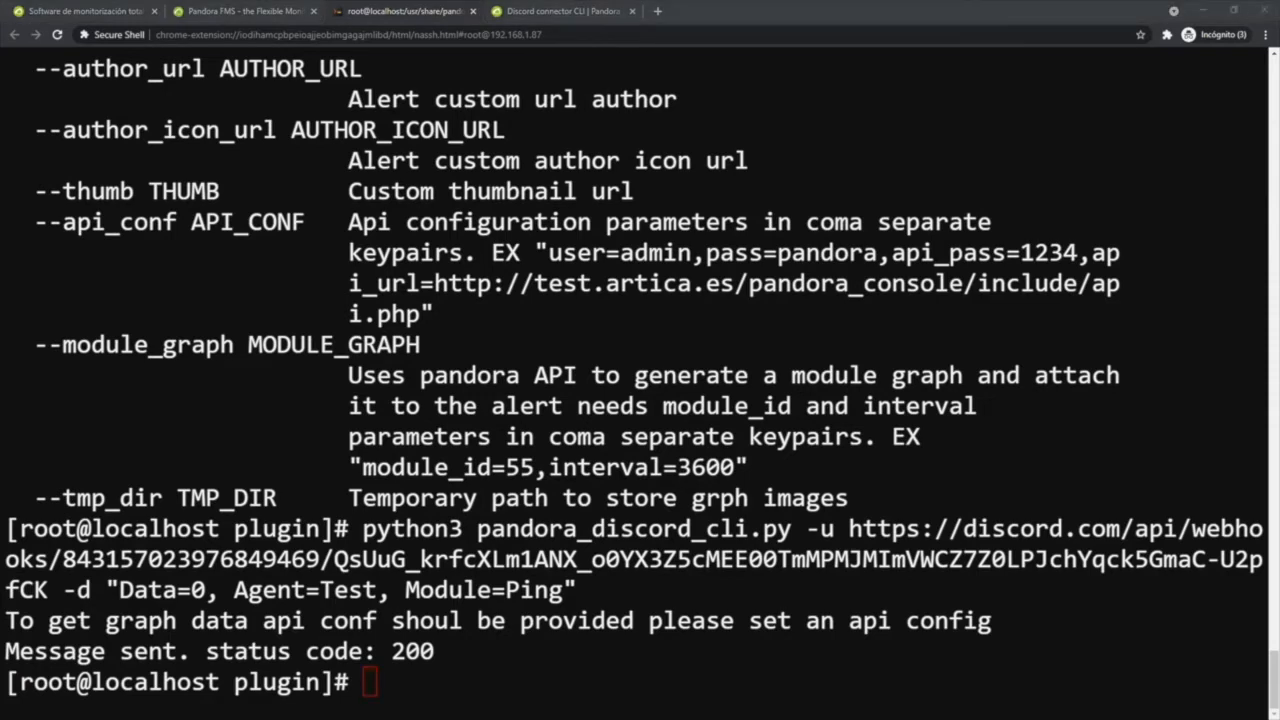
{"action": "key", "text": "alt+Tab"}
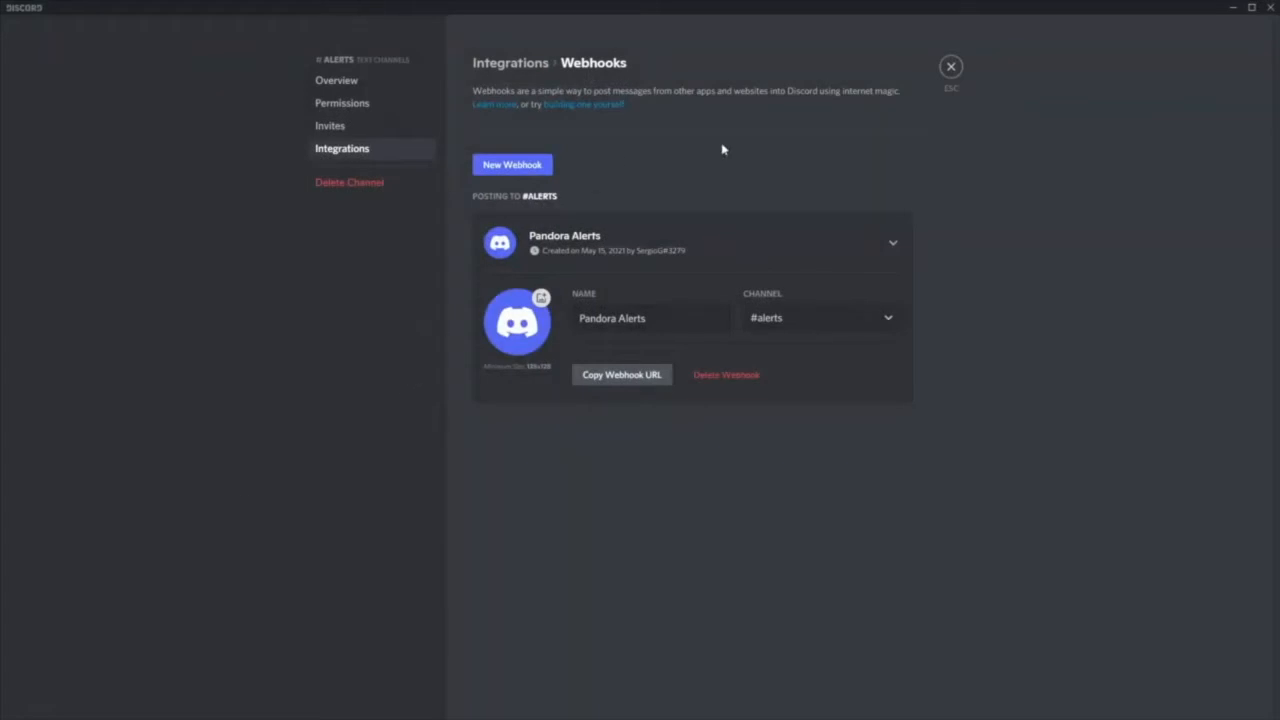
{"action": "left_click", "coordinate": [950, 68]}
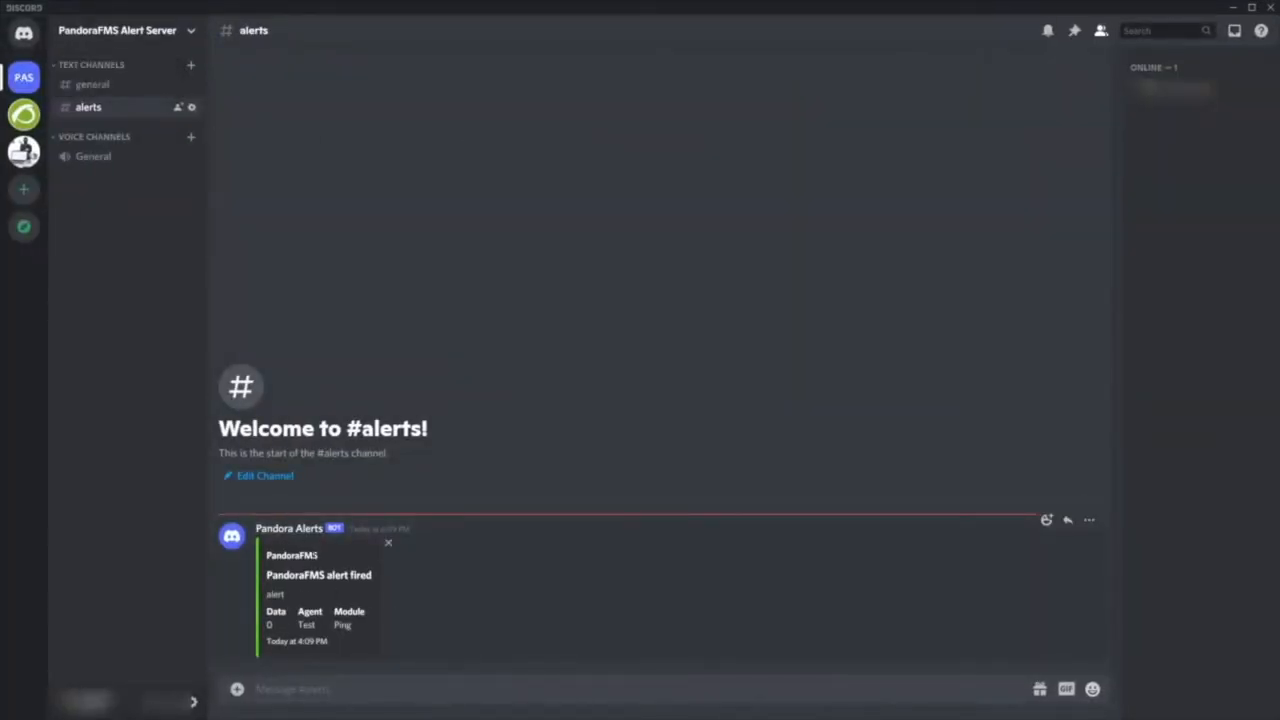
{"action": "left_click", "coordinate": [1233, 8]}
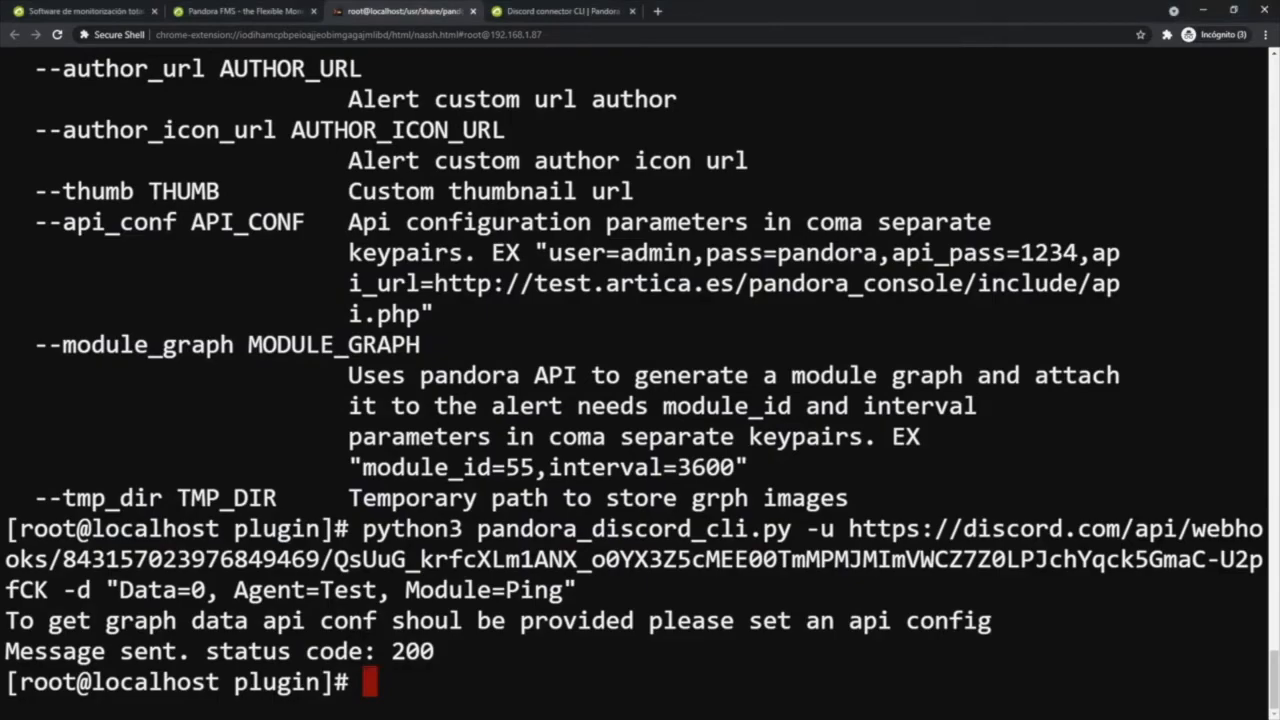
- Review the optional parameters in the script's help output again
{"action": "scroll", "coordinate": [640, 374], "scroll_direction": "up", "scroll_amount": 9}
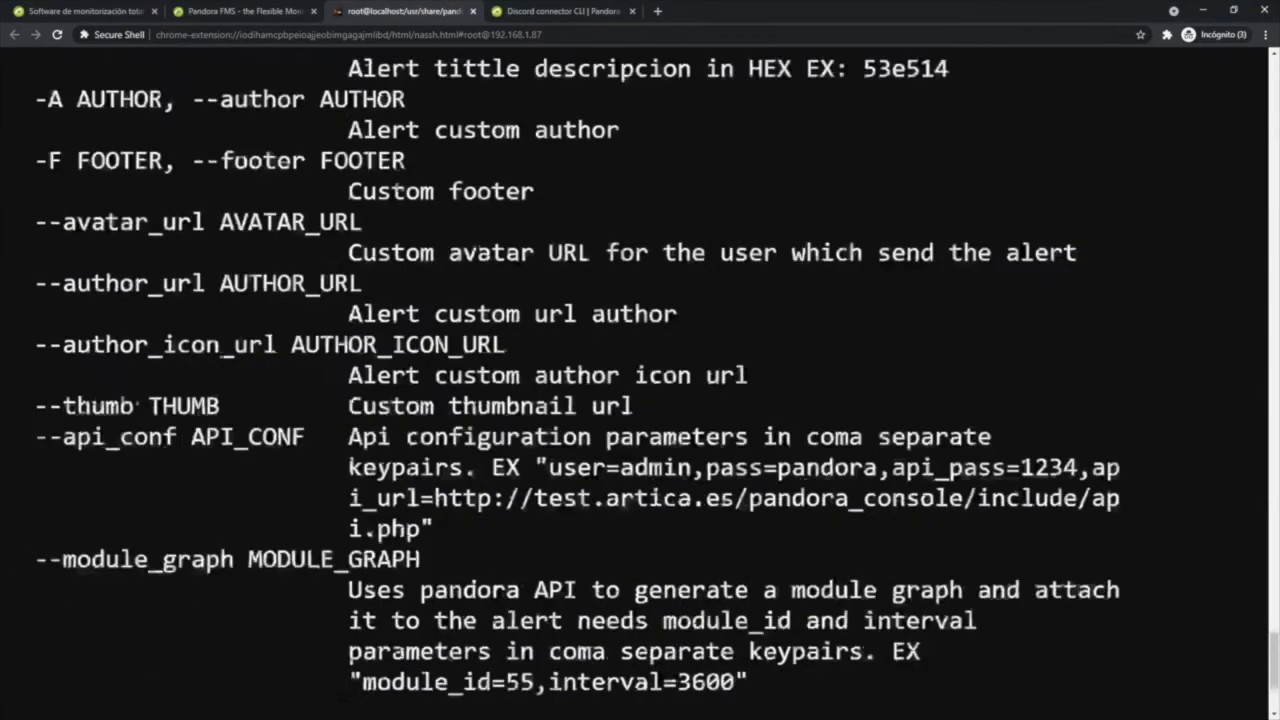
{"action": "scroll", "coordinate": [640, 374], "scroll_direction": "up", "scroll_amount": 3}
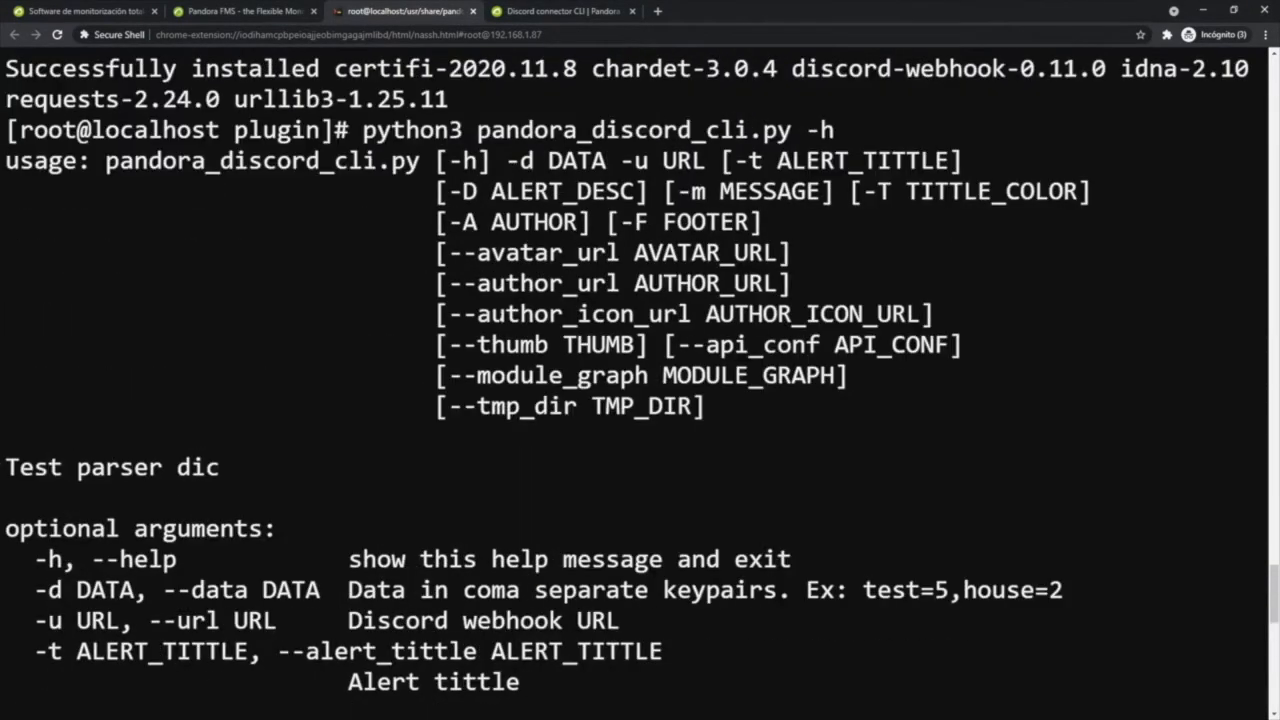
{"action": "mouse_move", "coordinate": [448, 222]}
{"action": "left_mouse_down"}
{"action": "mouse_move", "coordinate": [578, 222]}
{"action": "mouse_move", "coordinate": [448, 222]}
{"action": "mouse_move", "coordinate": [450, 191]}
{"action": "mouse_move", "coordinate": [722, 222]}
{"action": "mouse_move", "coordinate": [448, 222]}
{"action": "left_mouse_up"}
{"action": "scroll", "coordinate": [640, 374], "scroll_direction": "down", "scroll_amount": 10}
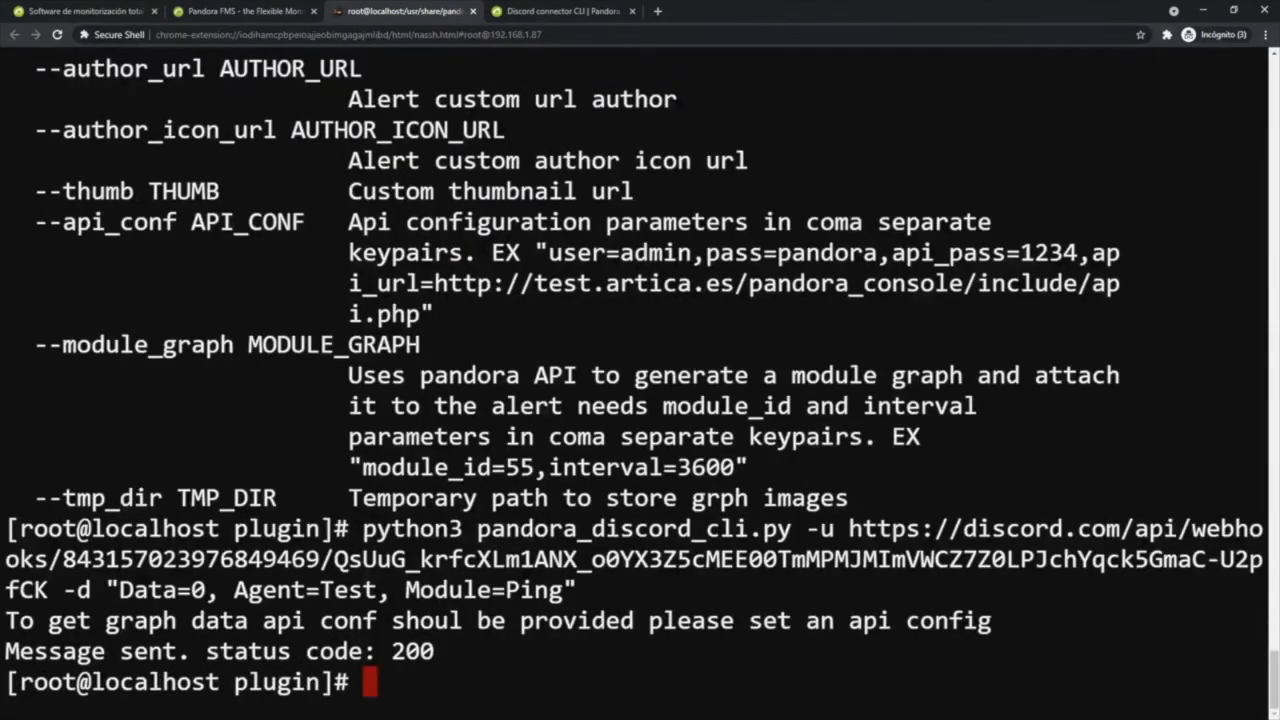
- Clear the terminal screen and open test-exec.txt in vim
{"action": "key", "text": "ctrl+l"}
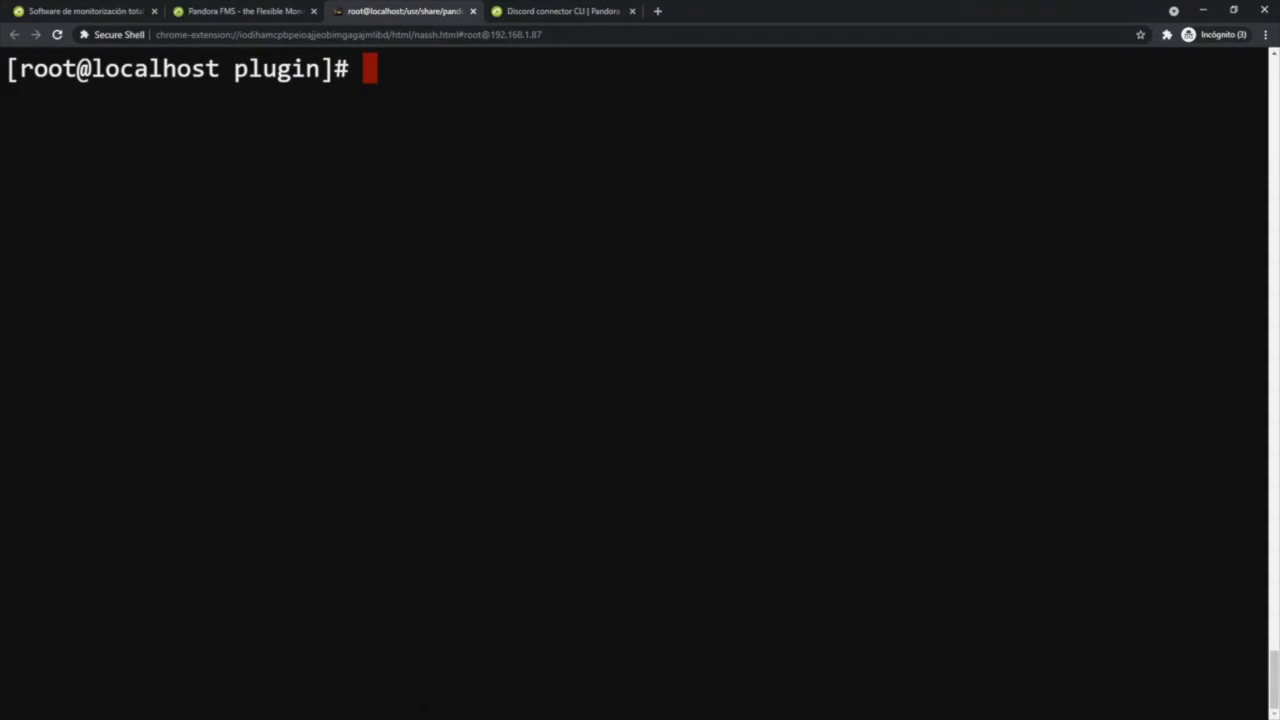
{"action": "type", "text": "vim tes"}
{"action": "key", "text": "Tab"}
{"action": "key", "text": "Return"}
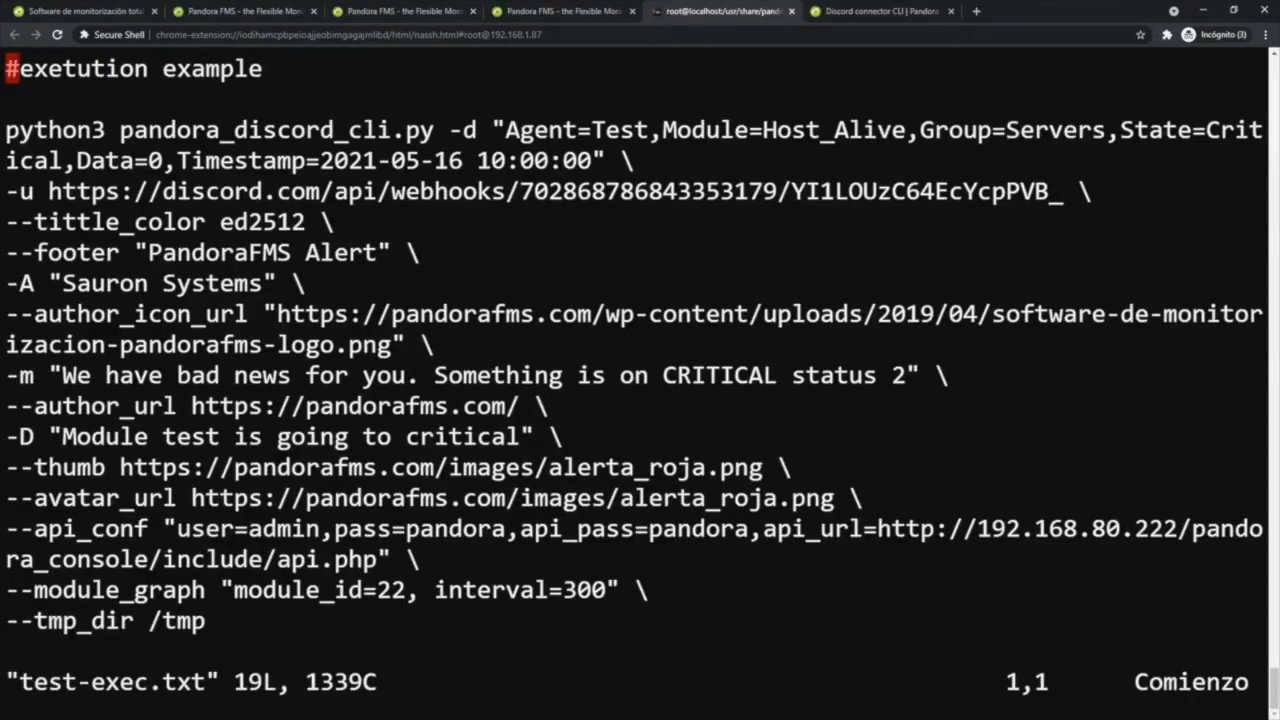
- Delete the -u line with the example webhook URL from the sample command
{"action": "key", "text": "Down"}
{"action": "key", "text": "Down"}
{"action": "key", "text": "Down"}
{"action": "key", "text": "Down"}
{"action": "key", "text": "Up"}
{"action": "key", "text": "Right"}
{"action": "key", "text": "Right"}
{"action": "key", "text": "Right"}
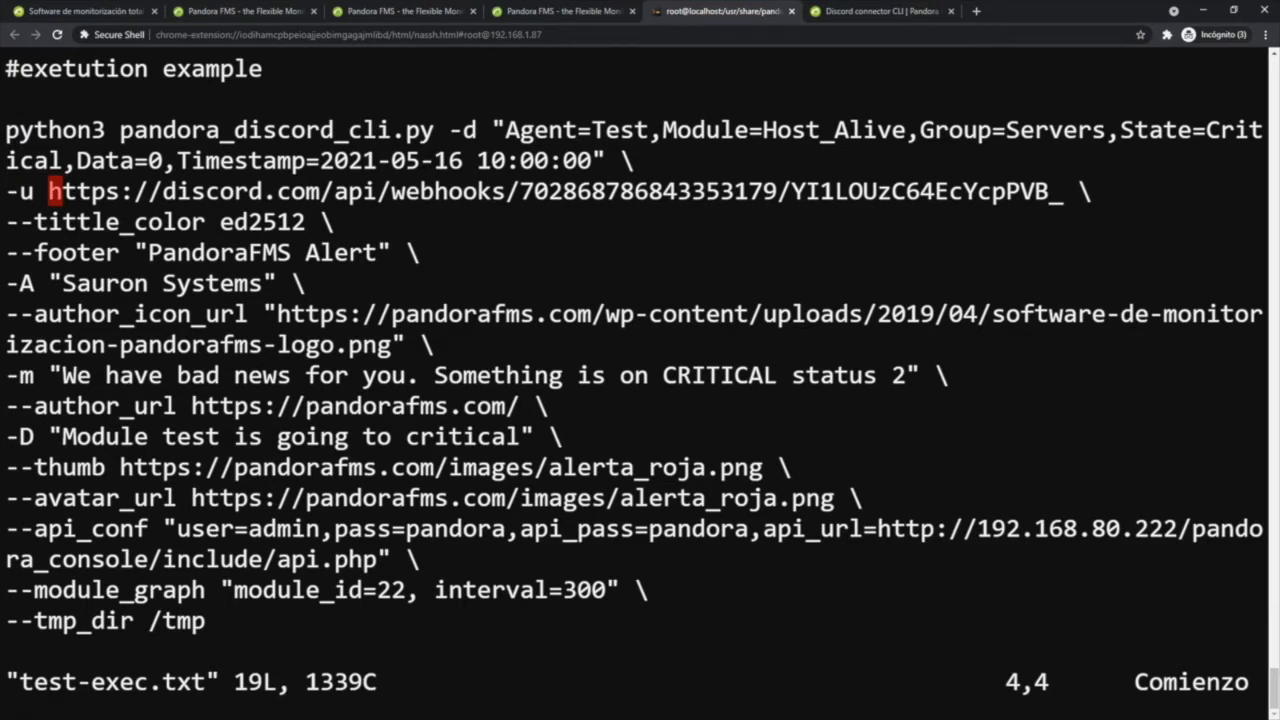
{"action": "key", "text": "d"}
{"action": "key", "text": "d"}
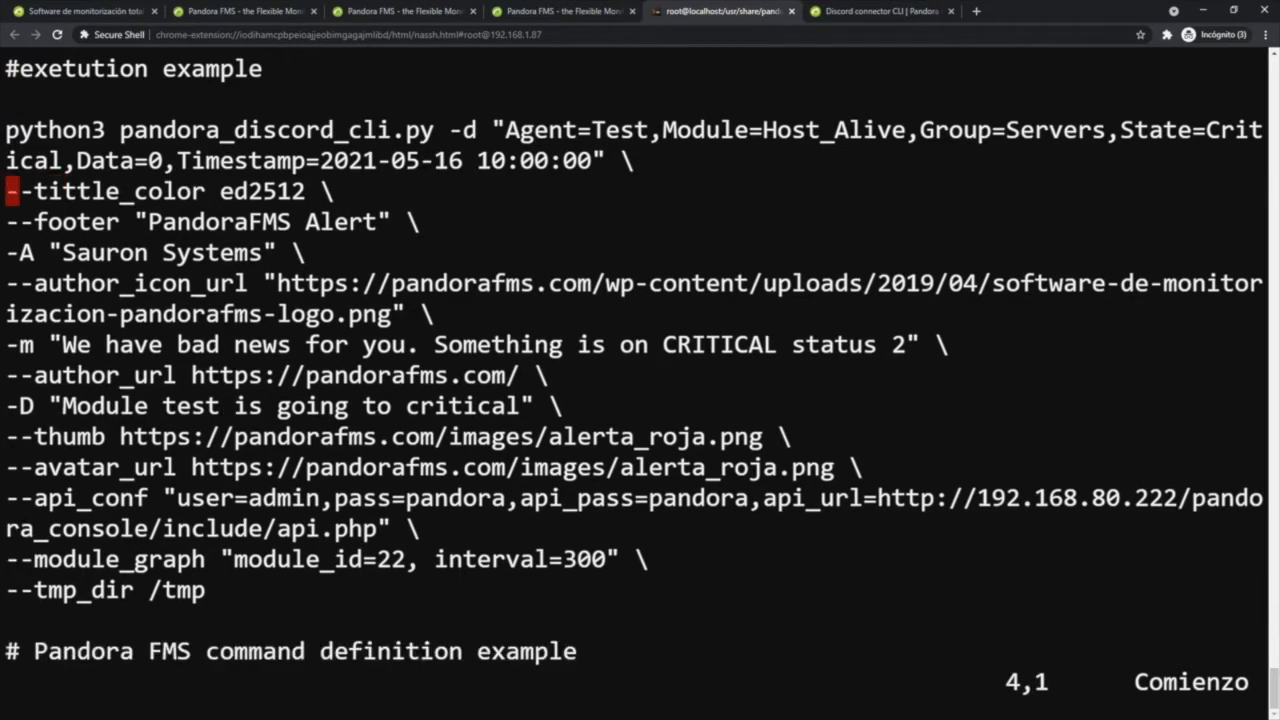
- Insert a new -u line above --tittle_color with the copied Discord webhook URL, ending it with a backslash
{"action": "key", "text": "i"}
{"action": "type", "text": "-u"}
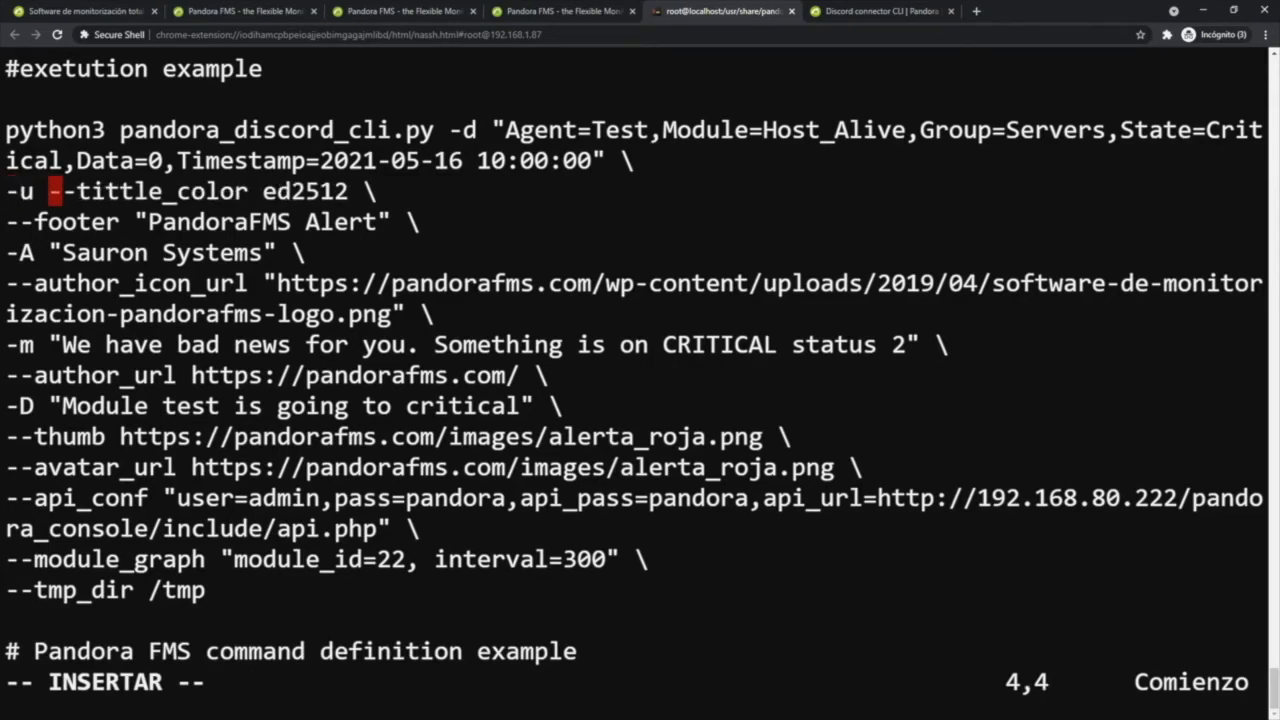
{"action": "key", "text": "Return"}
{"action": "key", "text": "Up"}
{"action": "key", "text": "Right"}
{"action": "key", "text": "Right"}
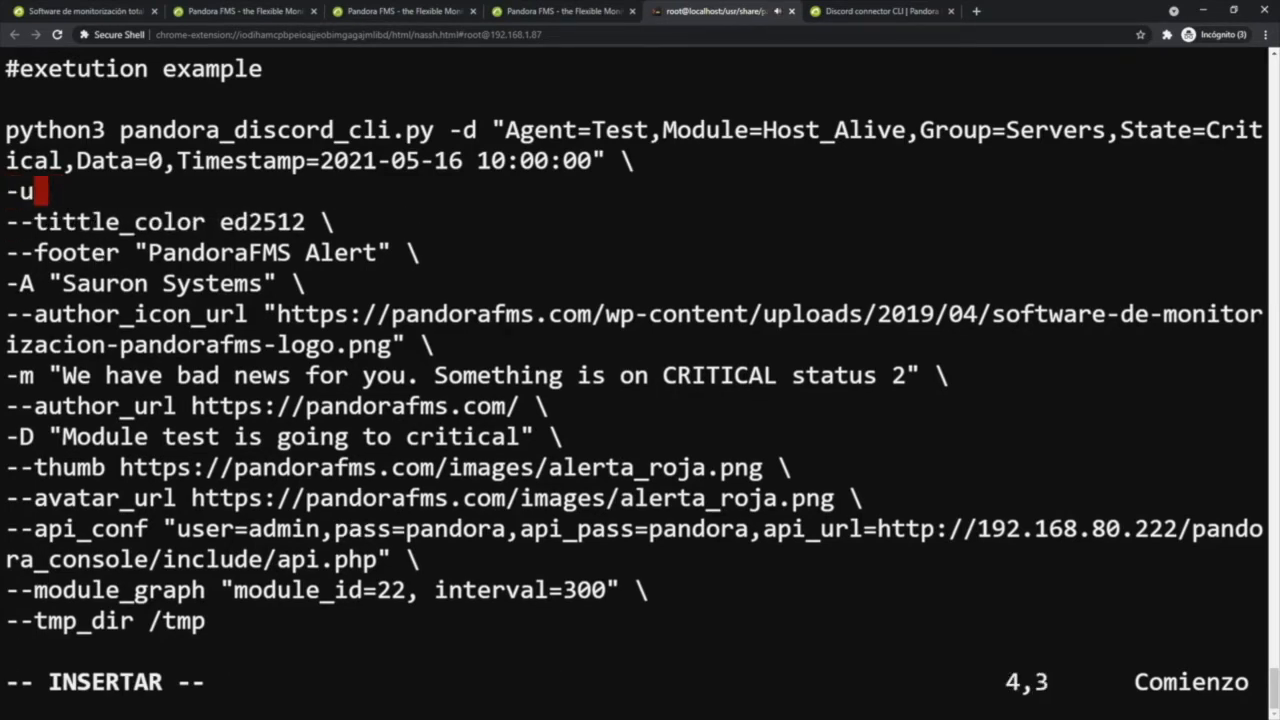
{"action": "key", "text": "Right"}
{"action": "key", "text": "ctrl+shift+v"}
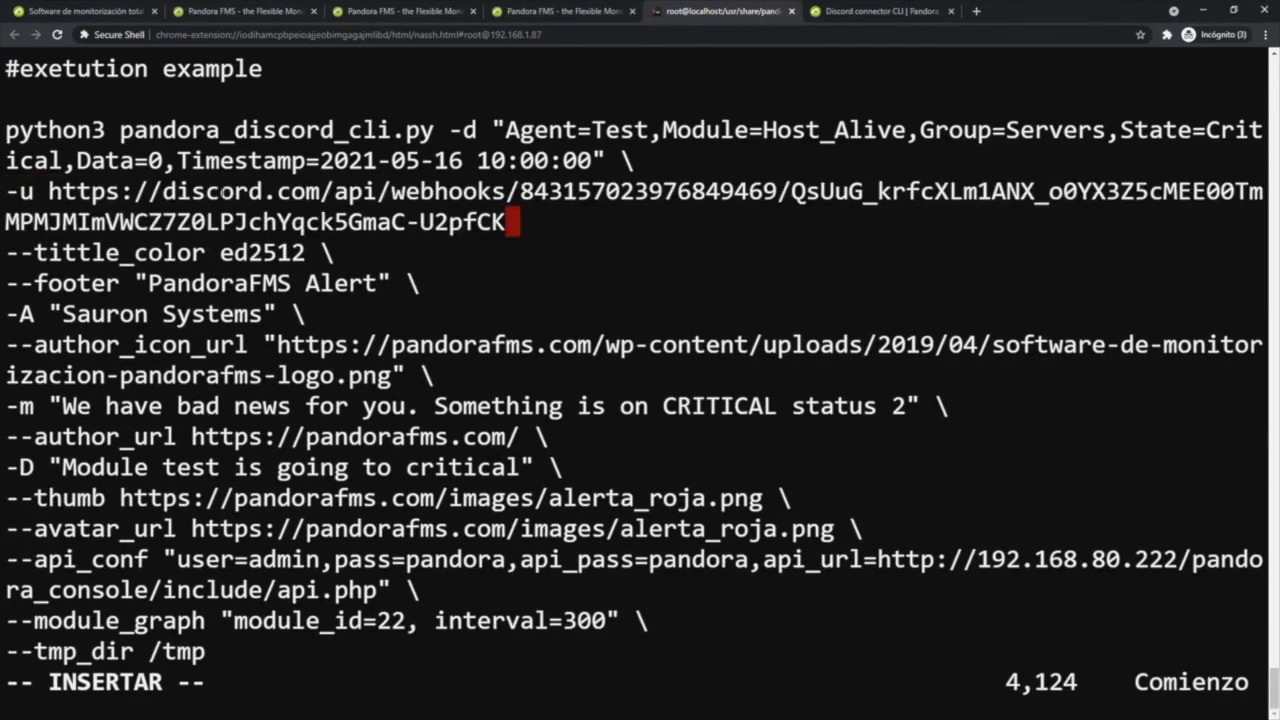
{"action": "type", "text": "\\"}
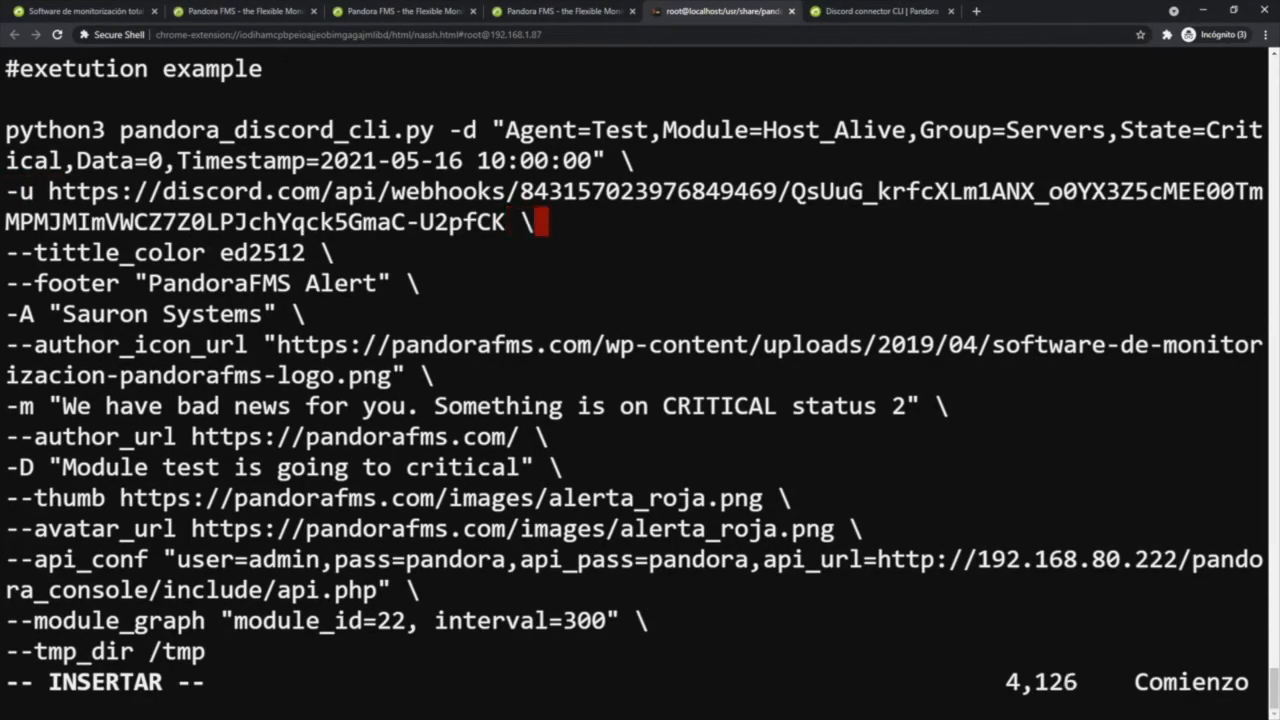
- Change the server address in the api_url of the --api_conf parameter to 192.168.1.87
{"action": "key", "text": "Down"}
{"action": "key", "text": "Down"}
{"action": "key", "text": "Down"}
{"action": "key", "text": "Down"}
{"action": "key", "text": "Down"}
{"action": "key", "text": "Down"}
{"action": "key", "text": "Down"}
{"action": "key", "text": "Down"}
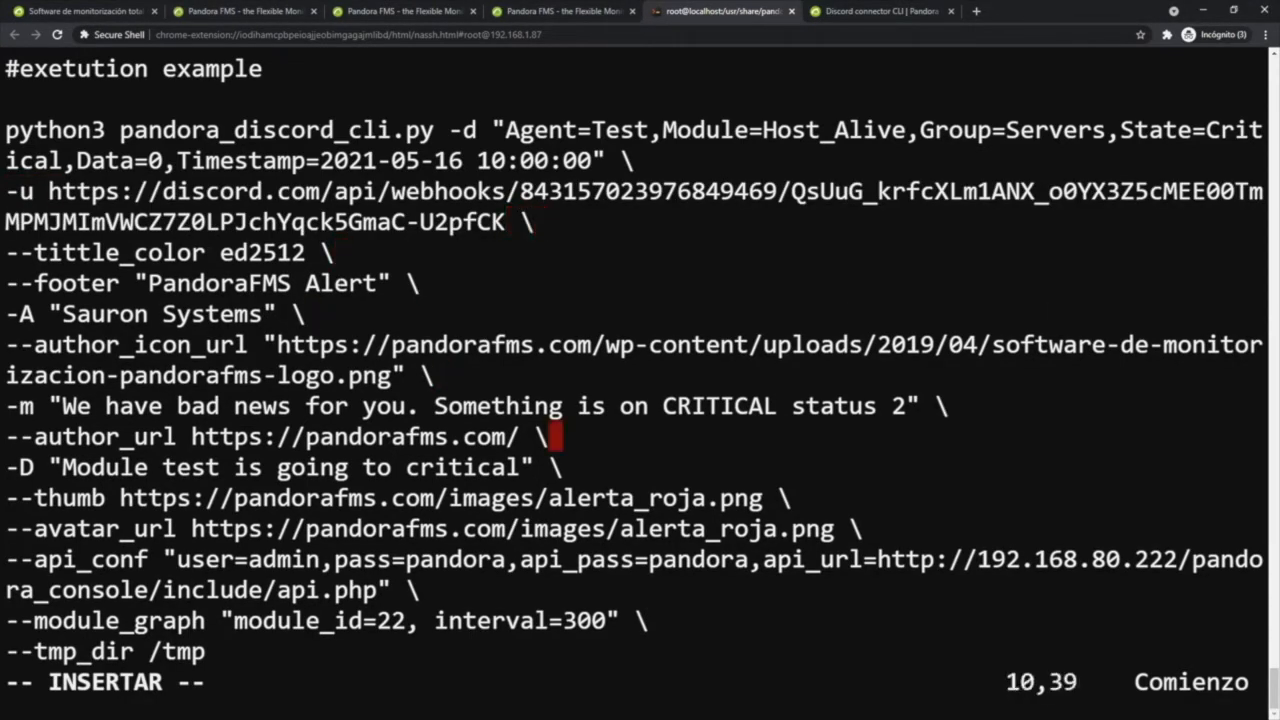
{"action": "key", "text": "Down"}
{"action": "key", "text": "Down"}
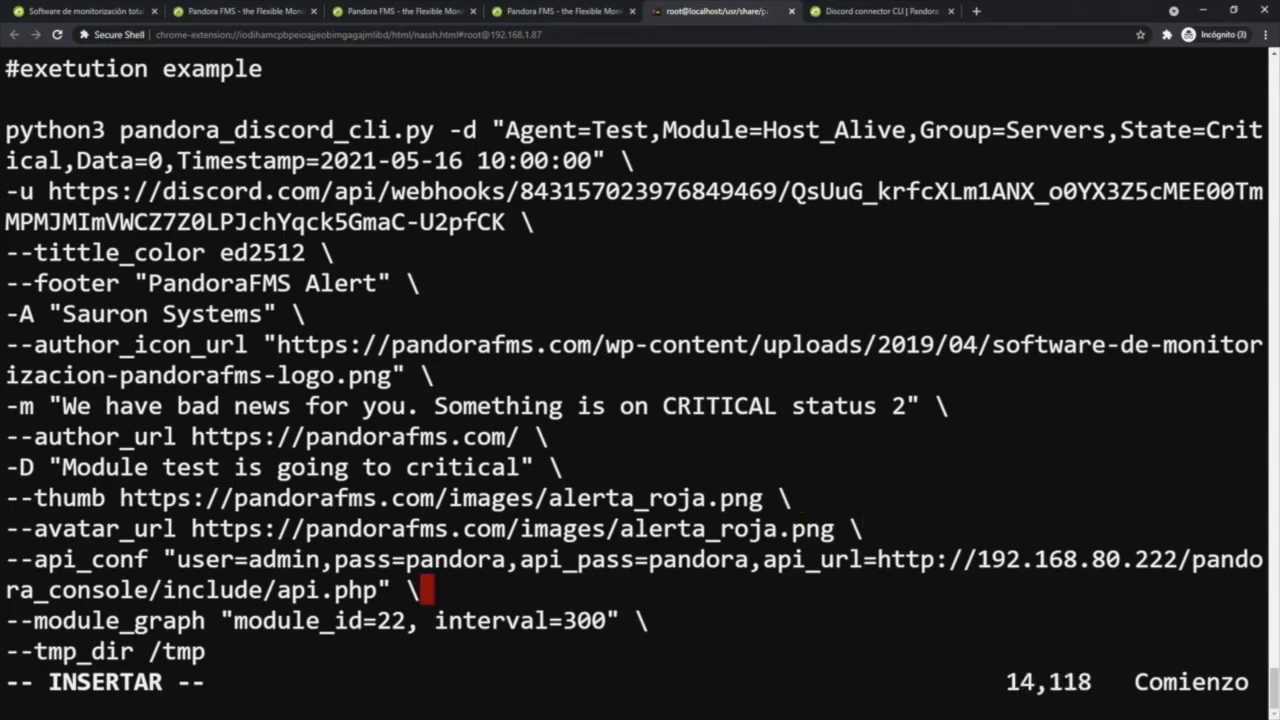
{"action": "key", "text": "Left"}
{"action": "key", "text": "Left"}
{"action": "key", "text": "Left"}
{"action": "key", "text": "Left"}
{"action": "key", "text": "Left"}
{"action": "key", "text": "Left"}
{"action": "key", "text": "Left"}
{"action": "key", "text": "Left"}
{"action": "key", "text": "Left"}
{"action": "key", "text": "Left"}
{"action": "key", "text": "Left"}
{"action": "key", "text": "Left"}
{"action": "key", "text": "Left"}
{"action": "key", "text": "Left"}
{"action": "key", "text": "Left"}
{"action": "key", "text": "Left"}
{"action": "key", "text": "Left"}
{"action": "key", "text": "Left"}
{"action": "key", "text": "Left"}
{"action": "key", "text": "Left"}
{"action": "key", "text": "Left"}
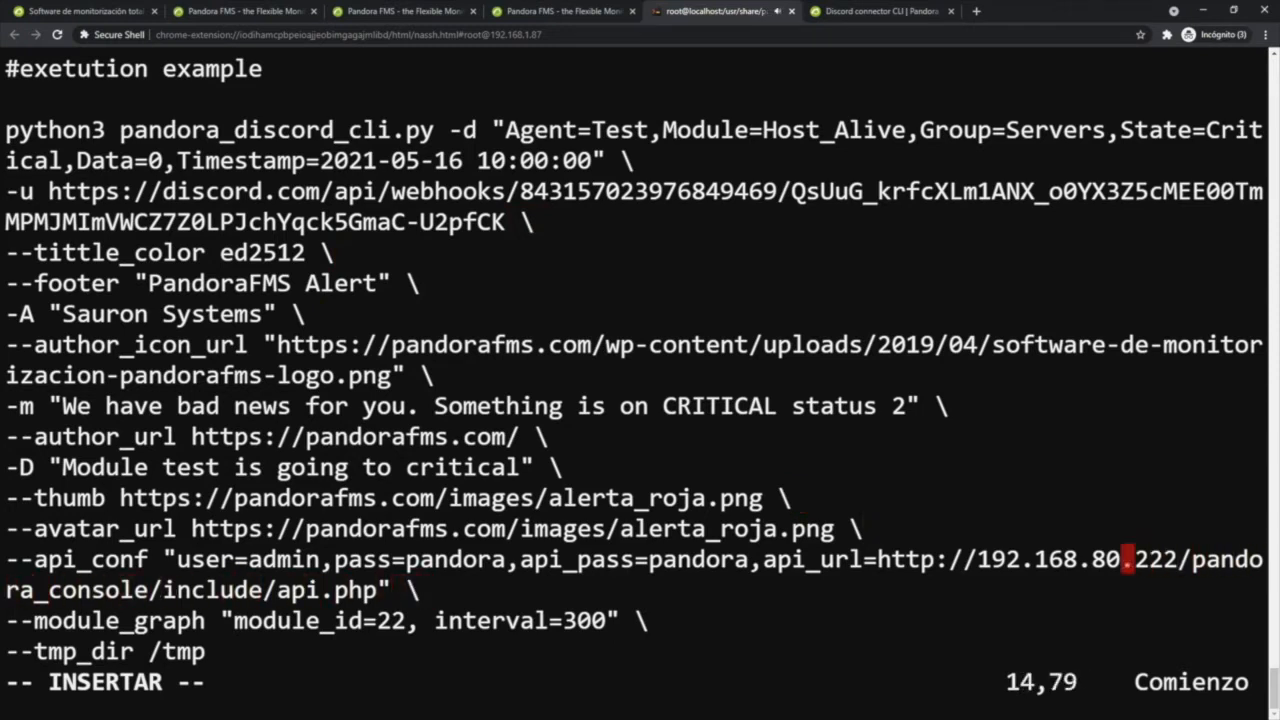
{"action": "key", "text": "Left"}
{"action": "key", "text": "Left"}
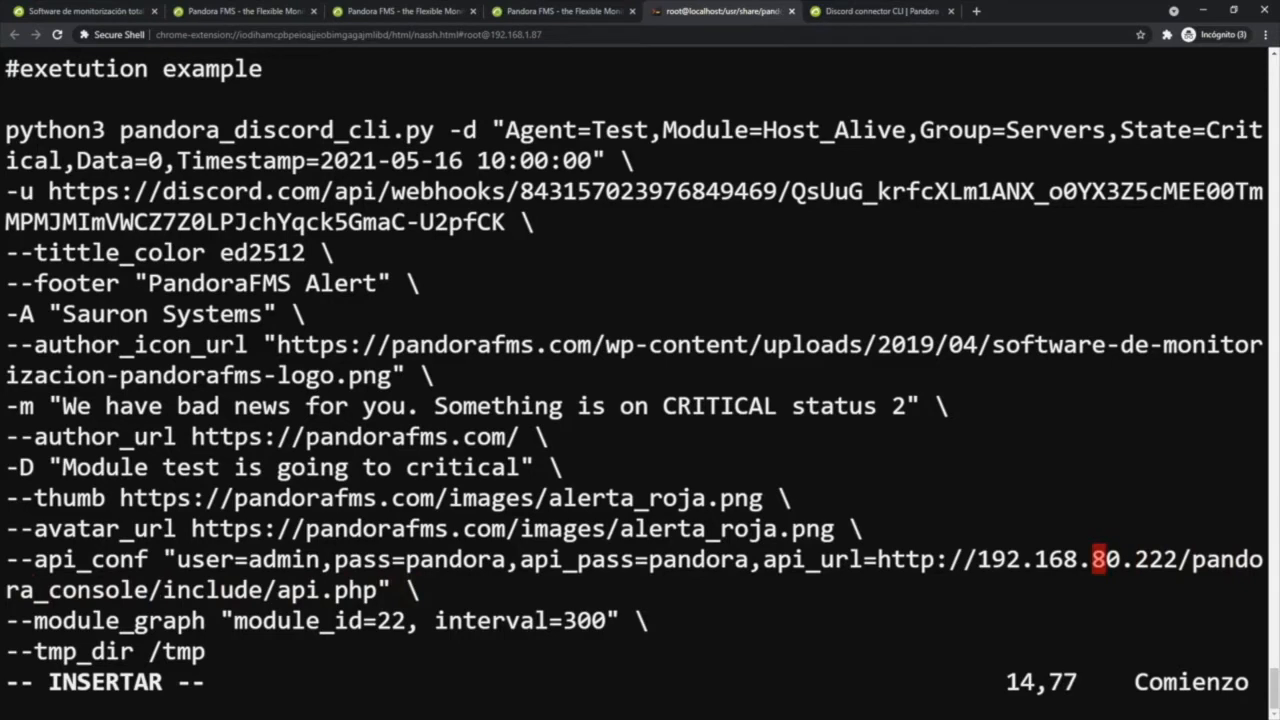
{"action": "key", "text": "Delete"}
{"action": "key", "text": "Delete"}
{"action": "key", "text": "Right"}
{"action": "key", "text": "Delete"}
{"action": "key", "text": "Delete"}
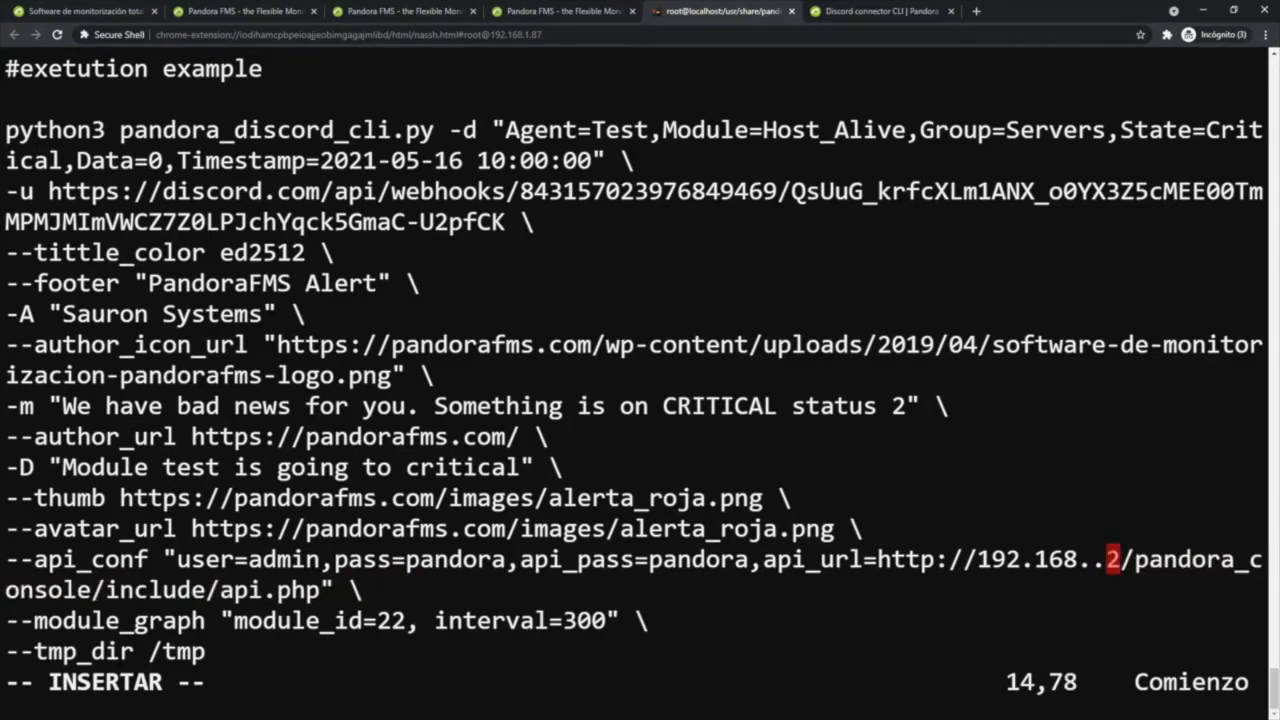
{"action": "key", "text": "Delete"}
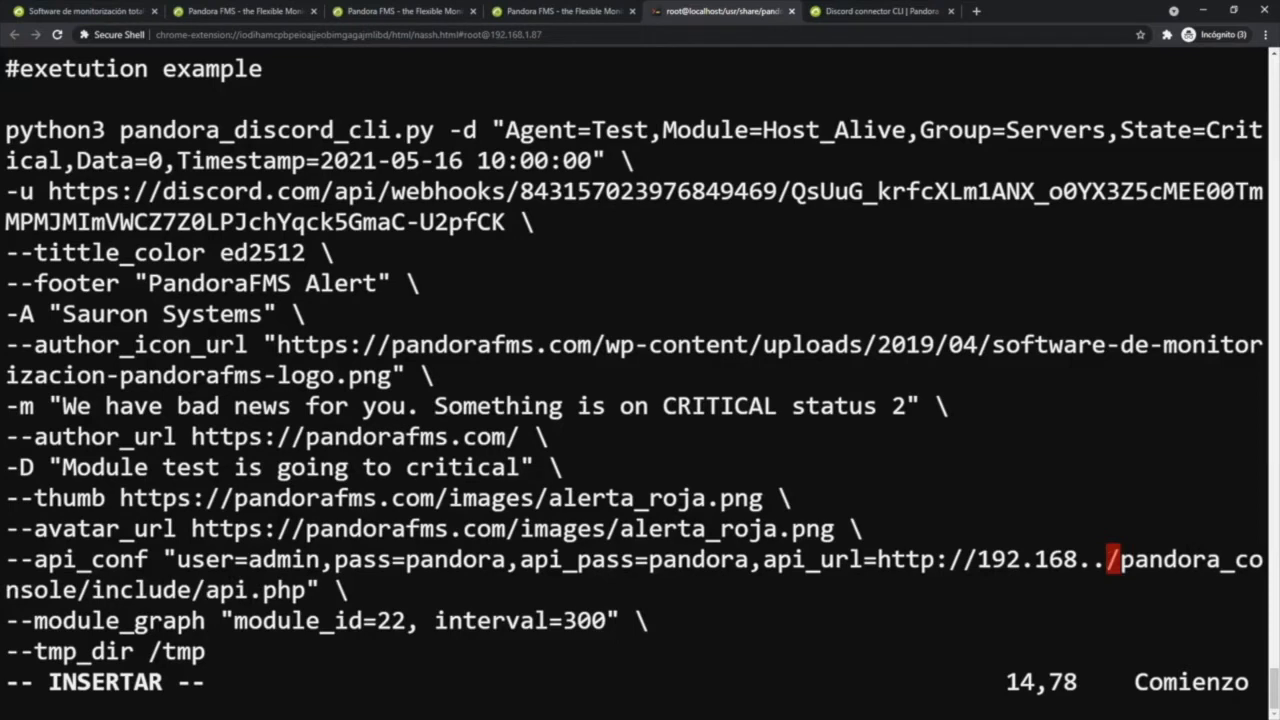
{"action": "key", "text": "BackSpace"}
{"action": "type", "text": "1.87"}
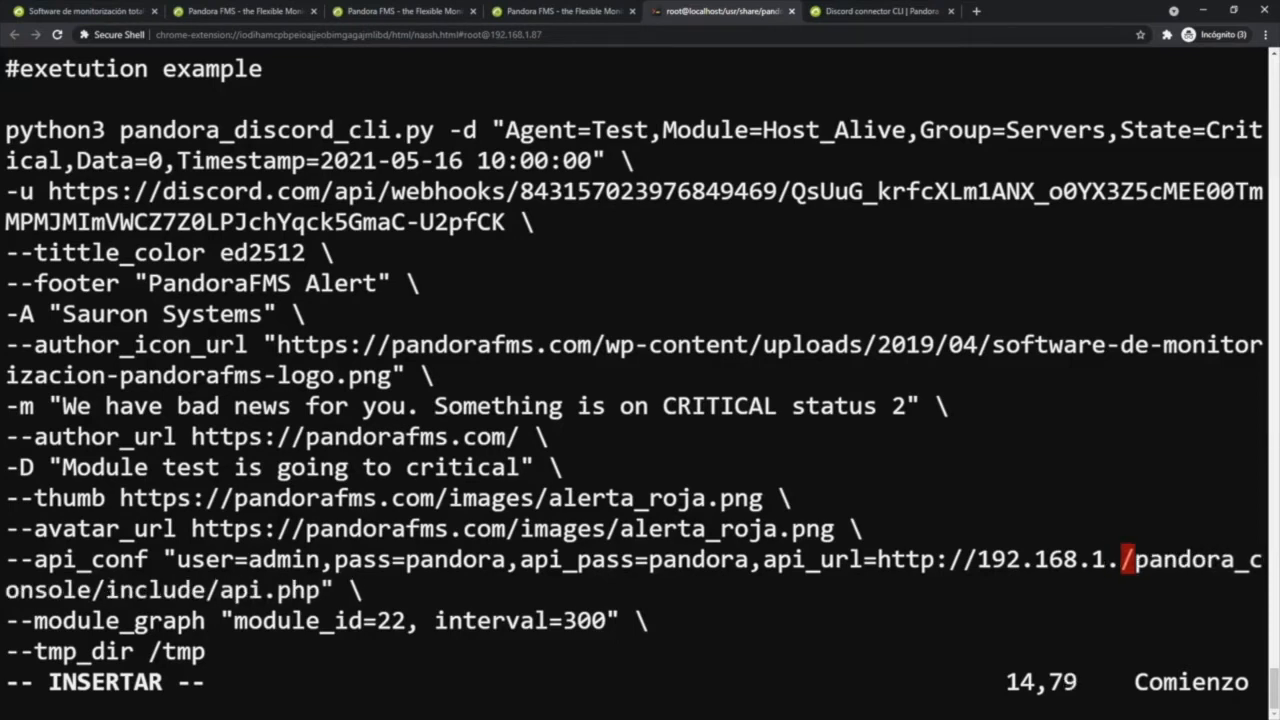
- Examine the user, password and API password entries in the --api_conf parameter
{"action": "key", "text": "Left"}
{"action": "key", "text": "Left"}
{"action": "key", "text": "Left"}
{"action": "key", "text": "Left"}
{"action": "key", "text": "Left"}
{"action": "key", "text": "Left"}
{"action": "key", "text": "Left"}
{"action": "key", "text": "Left"}
{"action": "key", "text": "Left"}
{"action": "key", "text": "Left"}
{"action": "key", "text": "Left"}
{"action": "key", "text": "Left"}
{"action": "key", "text": "Left"}
{"action": "key", "text": "Left"}
{"action": "key", "text": "Left"}
{"action": "key", "text": "Left"}
{"action": "key", "text": "Left"}
{"action": "key", "text": "Left"}
{"action": "key", "text": "Left"}
{"action": "key", "text": "Left"}
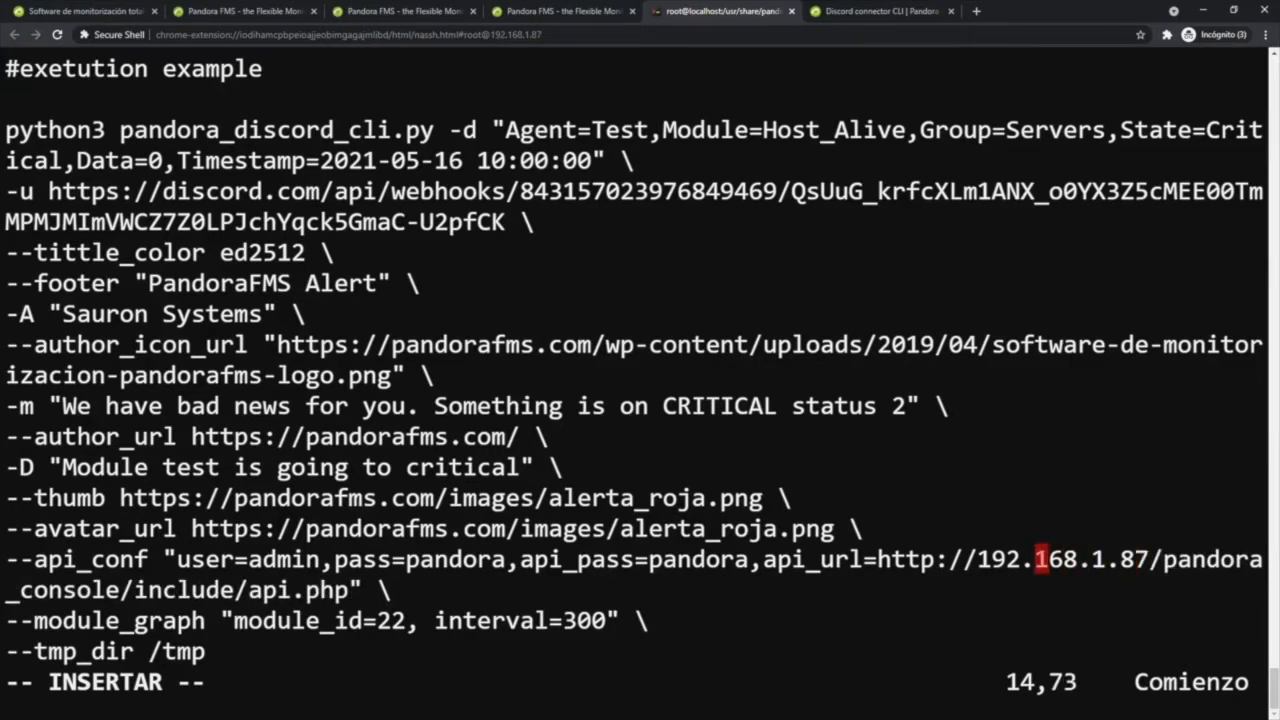
{"action": "key", "text": "Left"}
{"action": "key", "text": "Left"}
{"action": "key", "text": "Left"}
{"action": "key", "text": "Left"}
{"action": "key", "text": "Left"}
{"action": "key", "text": "Left"}
{"action": "key", "text": "Left"}
{"action": "key", "text": "Left"}
{"action": "key", "text": "Left"}
{"action": "key", "text": "Left"}
{"action": "key", "text": "Left"}
{"action": "key", "text": "Left"}
{"action": "key", "text": "Left"}
{"action": "key", "text": "Left"}
{"action": "key", "text": "Left"}
{"action": "key", "text": "Left"}
{"action": "key", "text": "Left"}
{"action": "key", "text": "Left"}
{"action": "key", "text": "Left"}
{"action": "key", "text": "Left"}
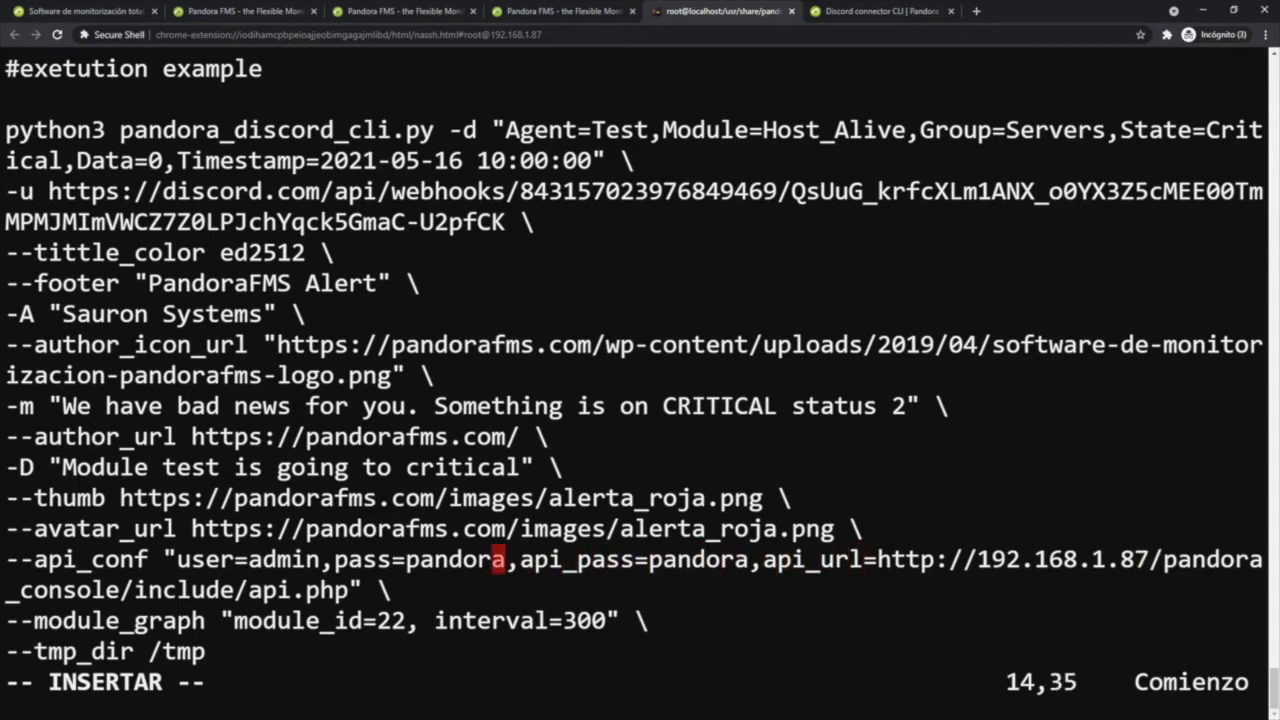
{"action": "key", "text": "Left"}
{"action": "key", "text": "Left"}
{"action": "key", "text": "Left"}
{"action": "key", "text": "Left"}
{"action": "key", "text": "Left"}
{"action": "key", "text": "Left"}
{"action": "key", "text": "Left"}
{"action": "key", "text": "Left"}
{"action": "key", "text": "Left"}
{"action": "key", "text": "Left"}
{"action": "key", "text": "Left"}
{"action": "key", "text": "Left"}
{"action": "key", "text": "Left"}
{"action": "key", "text": "Right"}
{"action": "key", "text": "Right"}
{"action": "key", "text": "Right"}
{"action": "key", "text": "Right"}
{"action": "key", "text": "Right"}
{"action": "key", "text": "Right"}
{"action": "key", "text": "Right"}
{"action": "key", "text": "Right"}
{"action": "key", "text": "Right"}
{"action": "key", "text": "Right"}
{"action": "key", "text": "Right"}
{"action": "key", "text": "Right"}
{"action": "key", "text": "Right"}
{"action": "key", "text": "Right"}
{"action": "key", "text": "Right"}
{"action": "key", "text": "Right"}
{"action": "key", "text": "Right"}
{"action": "key", "text": "Right"}
{"action": "key", "text": "Right"}
{"action": "key", "text": "Right"}
{"action": "key", "text": "Right"}
{"action": "key", "text": "Right"}
{"action": "key", "text": "Right"}
{"action": "key", "text": "Right"}
{"action": "key", "text": "Right"}
{"action": "key", "text": "Right"}
{"action": "key", "text": "Right"}
{"action": "key", "text": "Right"}
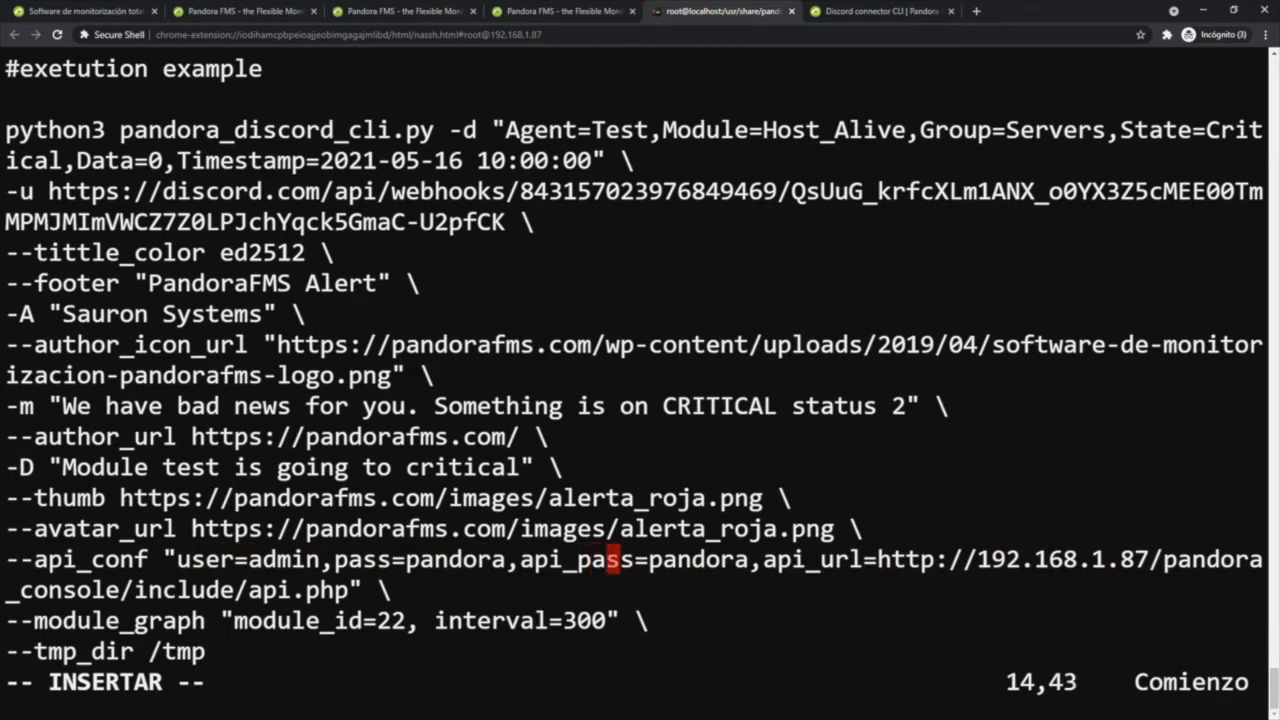
{"action": "mouse_move", "coordinate": [177, 560]}
{"action": "left_mouse_down"}
{"action": "mouse_move", "coordinate": [506, 560]}
{"action": "mouse_move", "coordinate": [177, 560]}
{"action": "left_mouse_up"}
{"action": "mouse_move", "coordinate": [549, 560]}
{"action": "left_mouse_down"}
{"action": "mouse_move", "coordinate": [750, 560]}
{"action": "mouse_move", "coordinate": [535, 560]}
{"action": "left_mouse_up"}
- Switch to the Pandora FMS console and open its general setup page in a new browser tab
{"action": "left_click", "coordinate": [249, 12]}
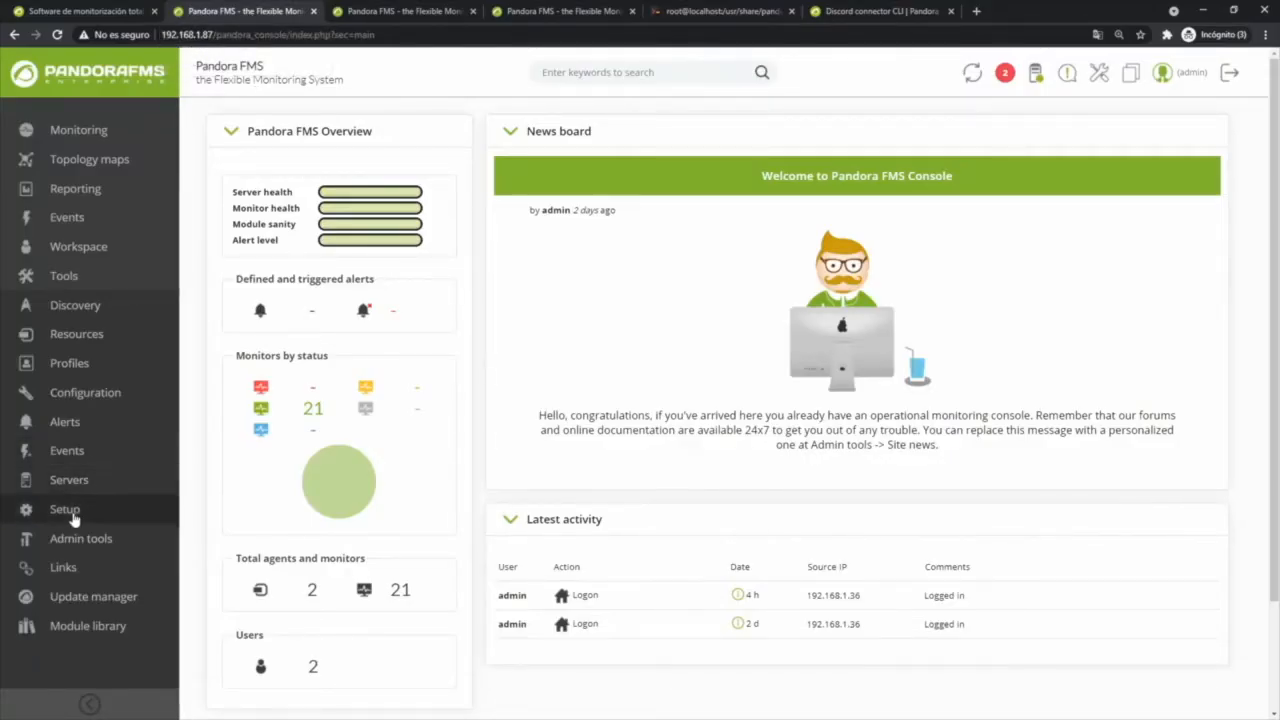
{"action": "mouse_move", "coordinate": [70, 512]}
{"action": "mouse_move", "coordinate": [238, 451]}
{"action": "middle_click", "coordinate": [429, 275]}
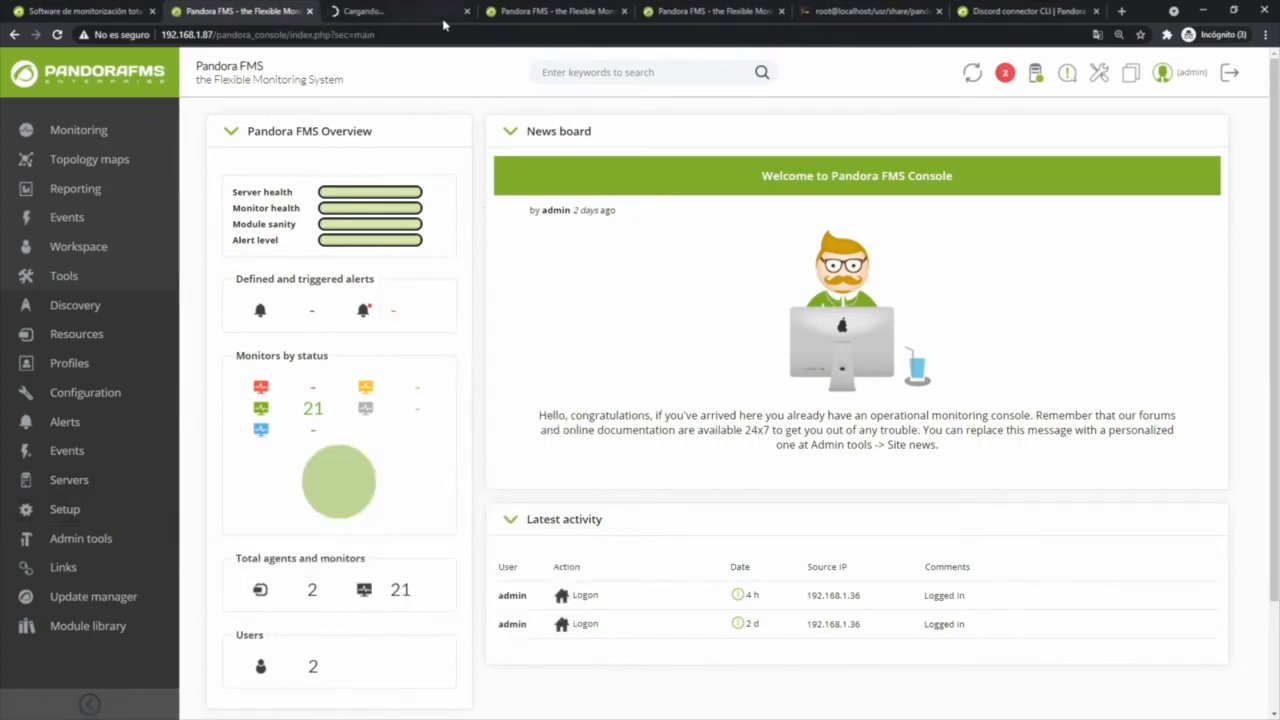
{"action": "left_click", "coordinate": [373, 14]}
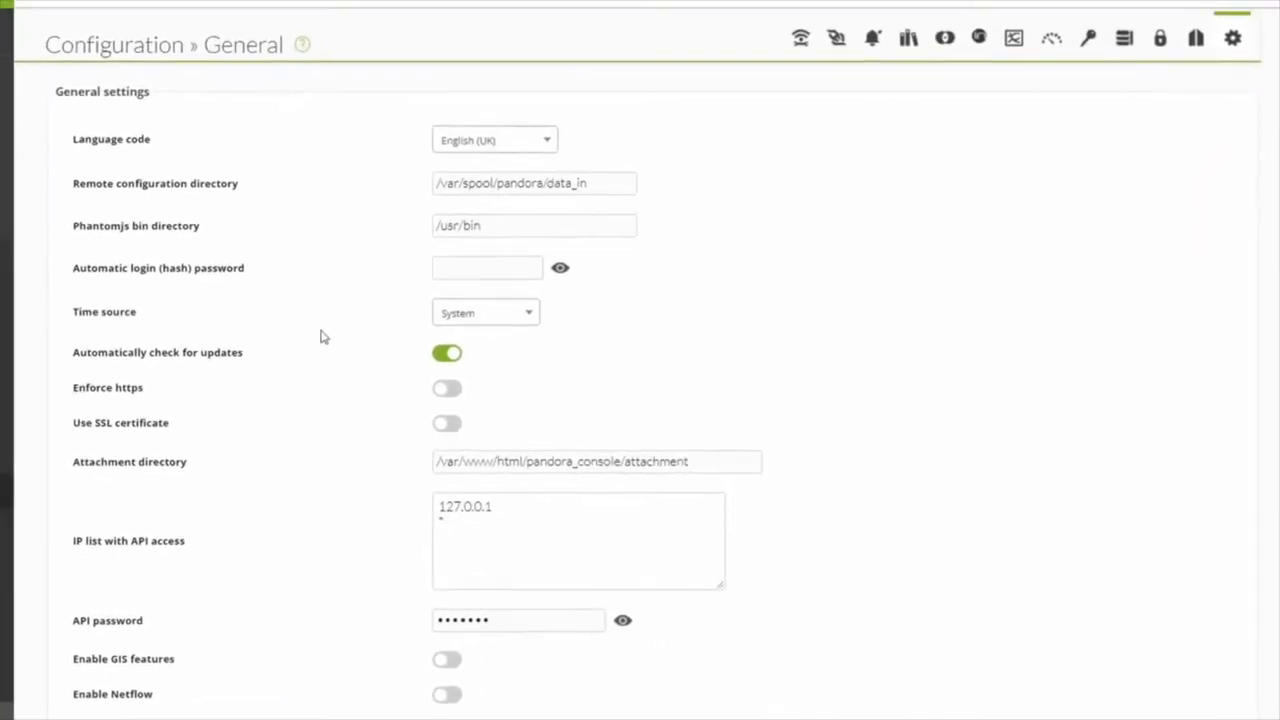
- Check the IP list with API access and the API password field in the general settings
{"action": "scroll", "coordinate": [376, 489], "scroll_direction": "down", "scroll_amount": 2}
{"action": "left_click_drag", "start_coordinate": [451, 364], "coordinate": [396, 359]}
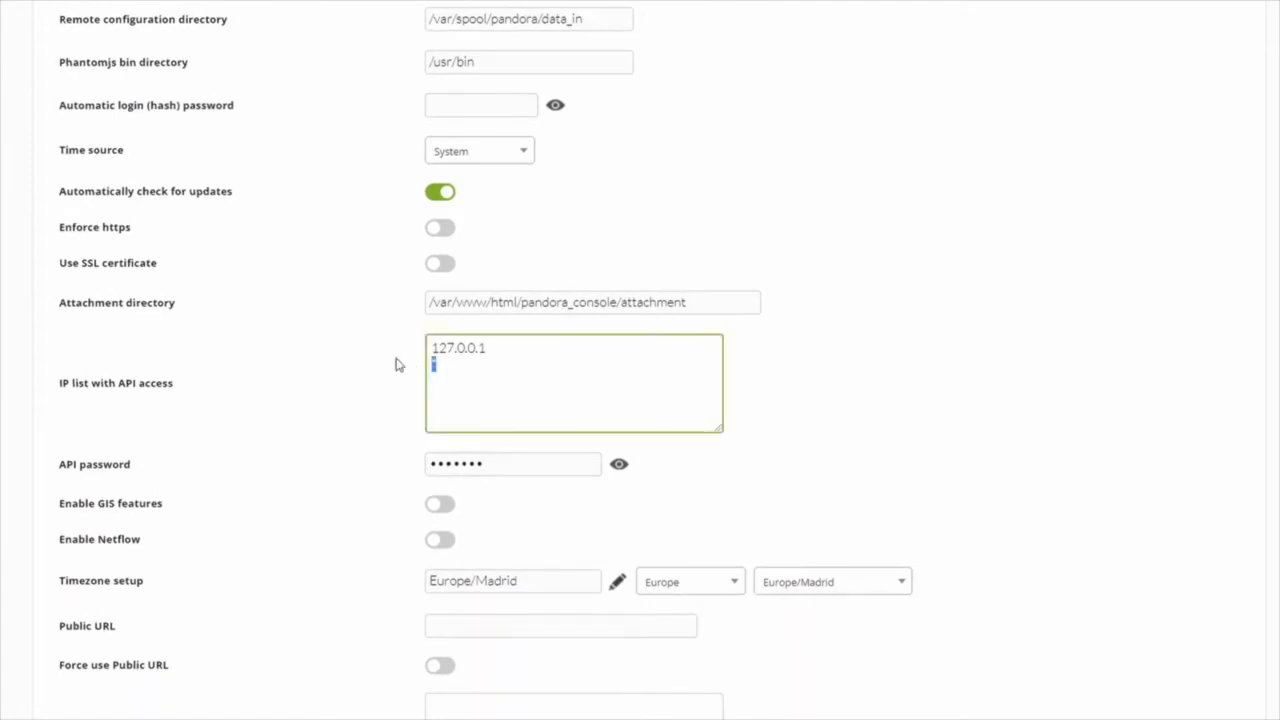
{"action": "left_click", "coordinate": [382, 394]}
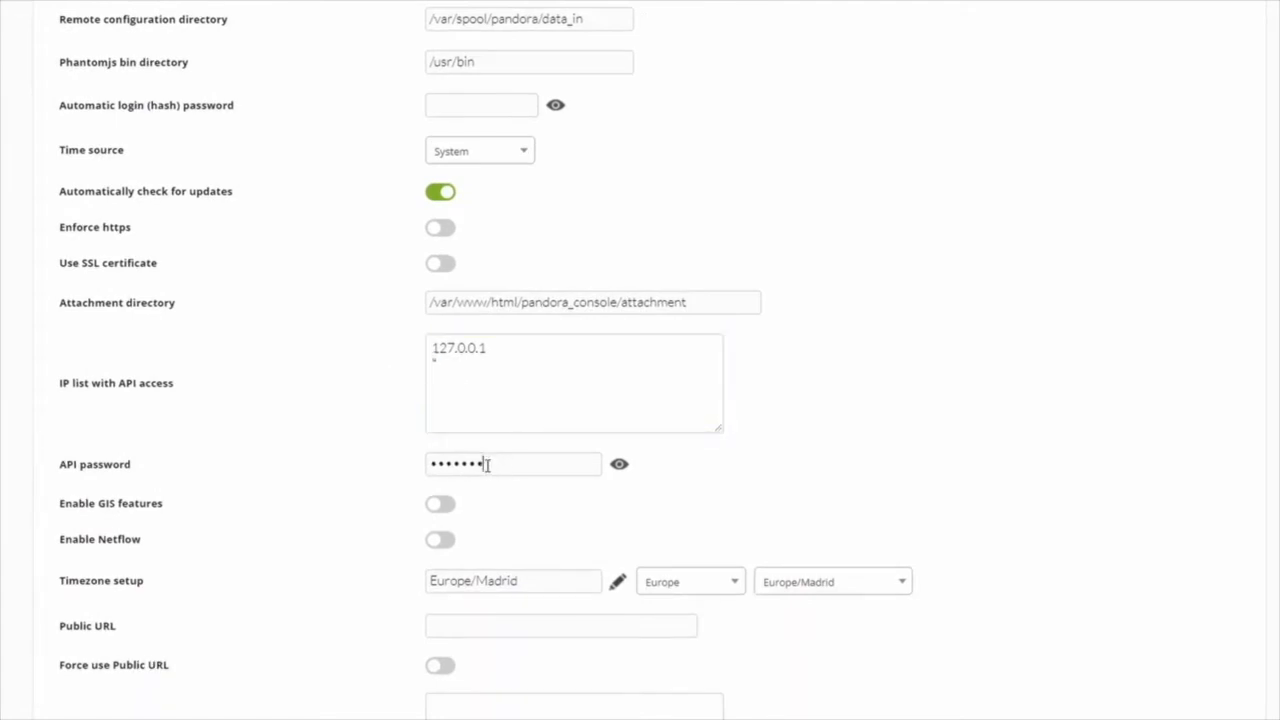
{"action": "left_click_drag", "start_coordinate": [508, 465], "coordinate": [311, 451]}
{"action": "left_click_drag", "start_coordinate": [80, 464], "coordinate": [280, 471]}
{"action": "left_click", "coordinate": [280, 471]}
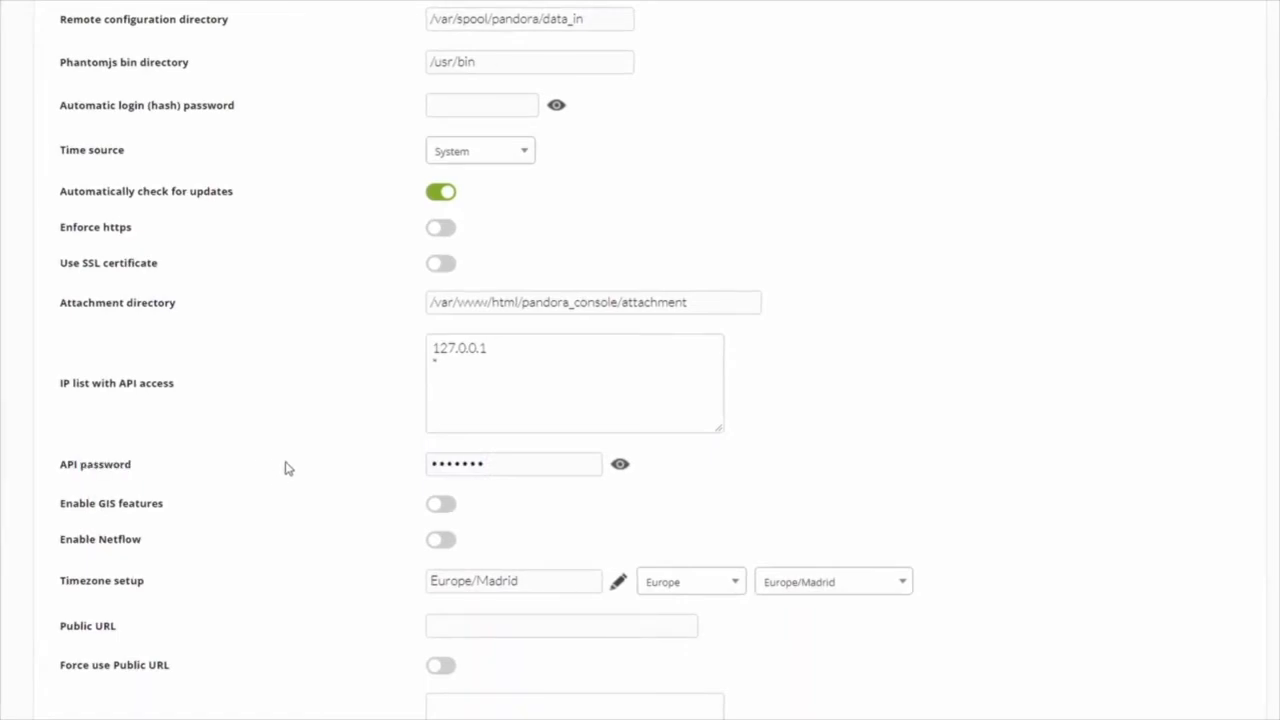
- Close the general setup page of the console and return to the SSH terminal with the example command
{"action": "scroll", "coordinate": [1003, 446], "scroll_direction": "down", "scroll_amount": 4}
{"action": "scroll", "coordinate": [1107, 492], "scroll_direction": "down", "scroll_amount": 10}
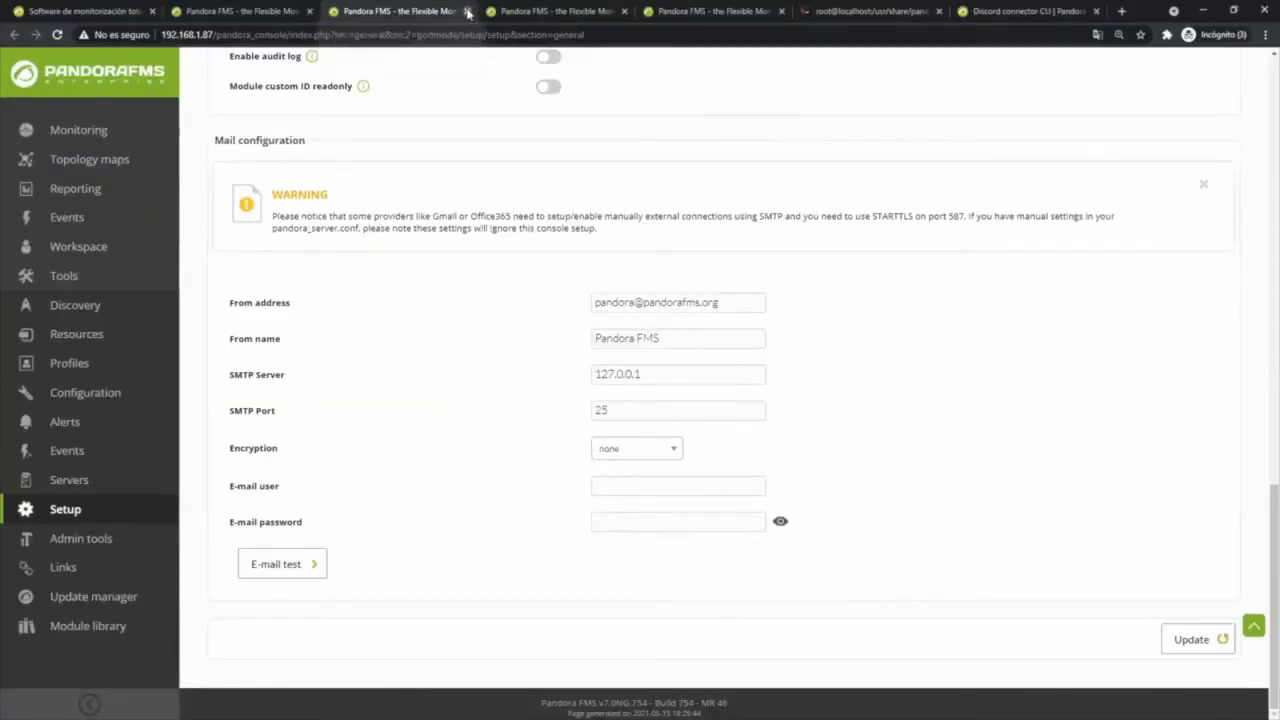
{"action": "left_click", "coordinate": [465, 12]}
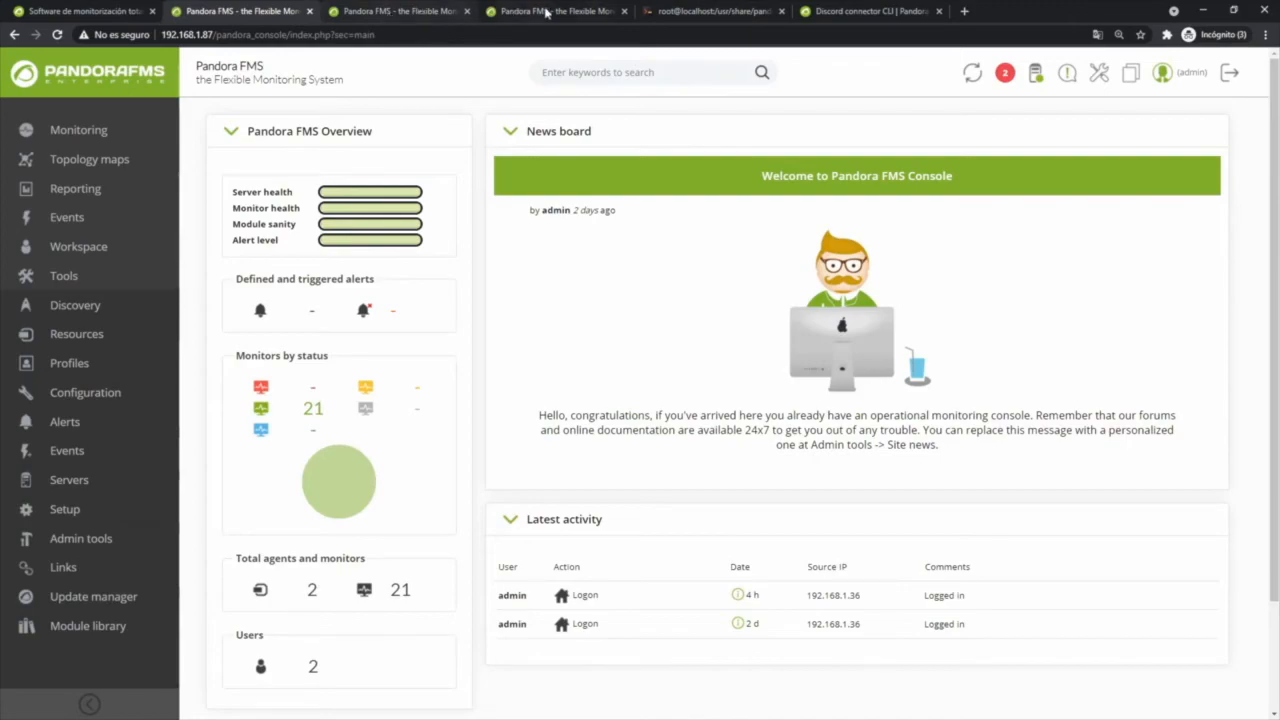
{"action": "left_click", "coordinate": [688, 12]}
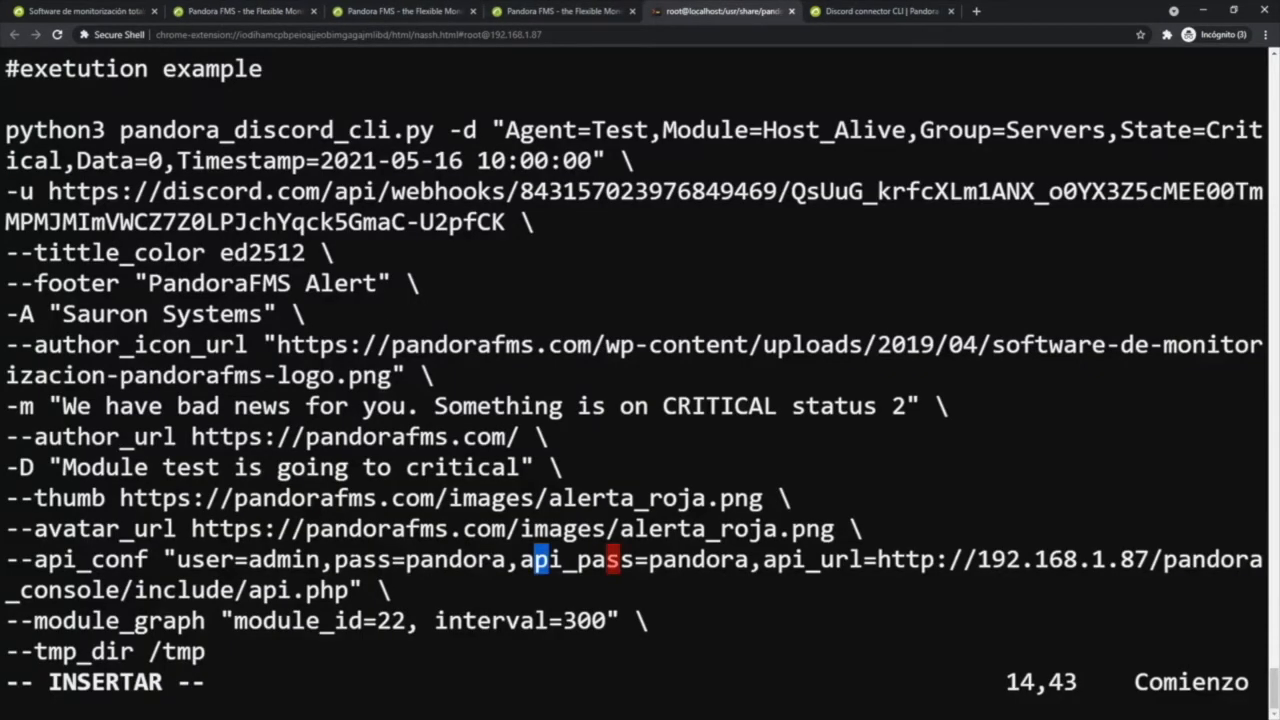
- Copy the full python3 pandora_discord_cli.py example command, from its first line through --tmp_dir /tmp, and save and close the text file
{"action": "left_click_drag", "start_coordinate": [6, 130], "coordinate": [205, 651]}
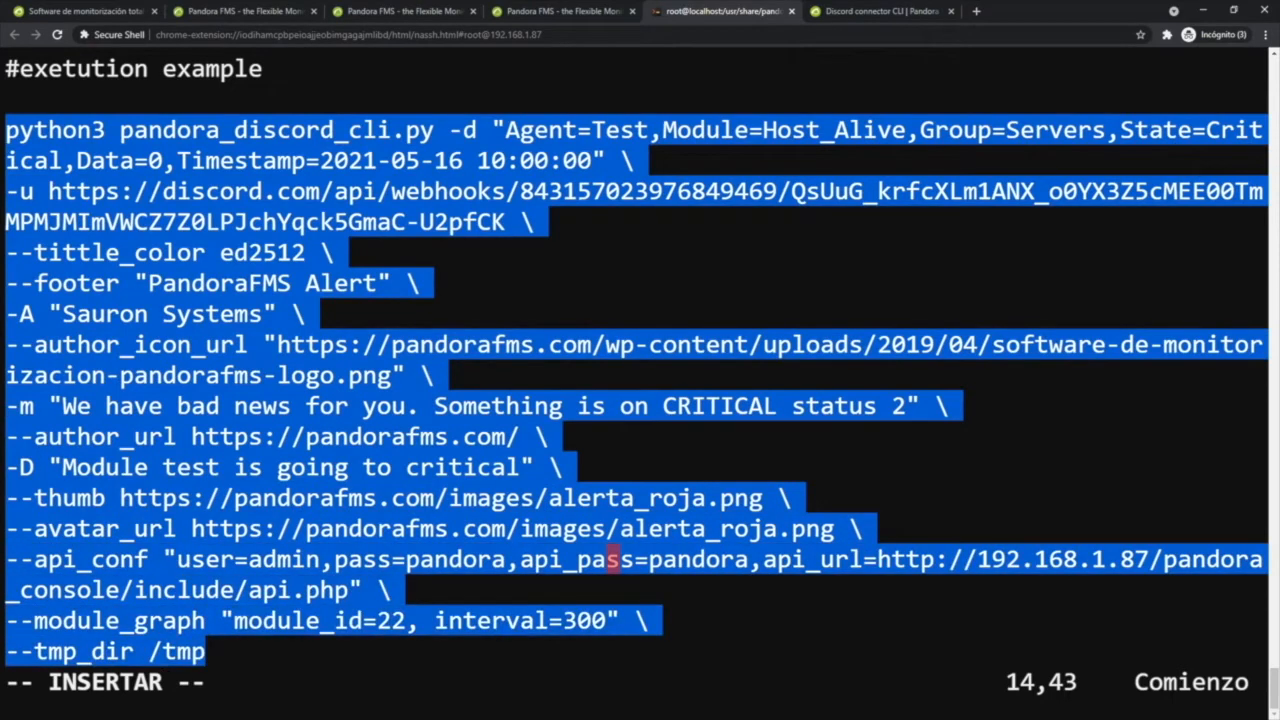
{"action": "key", "text": "Escape"}
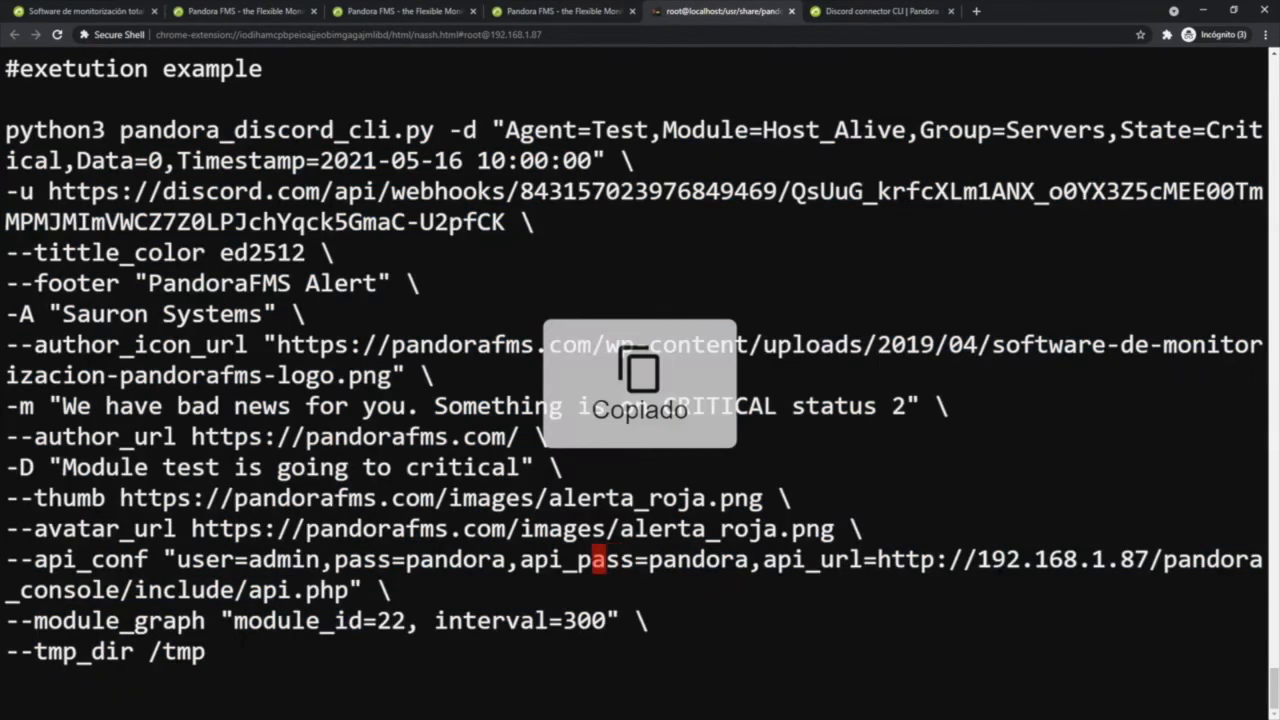
{"action": "type", "text": "x"}
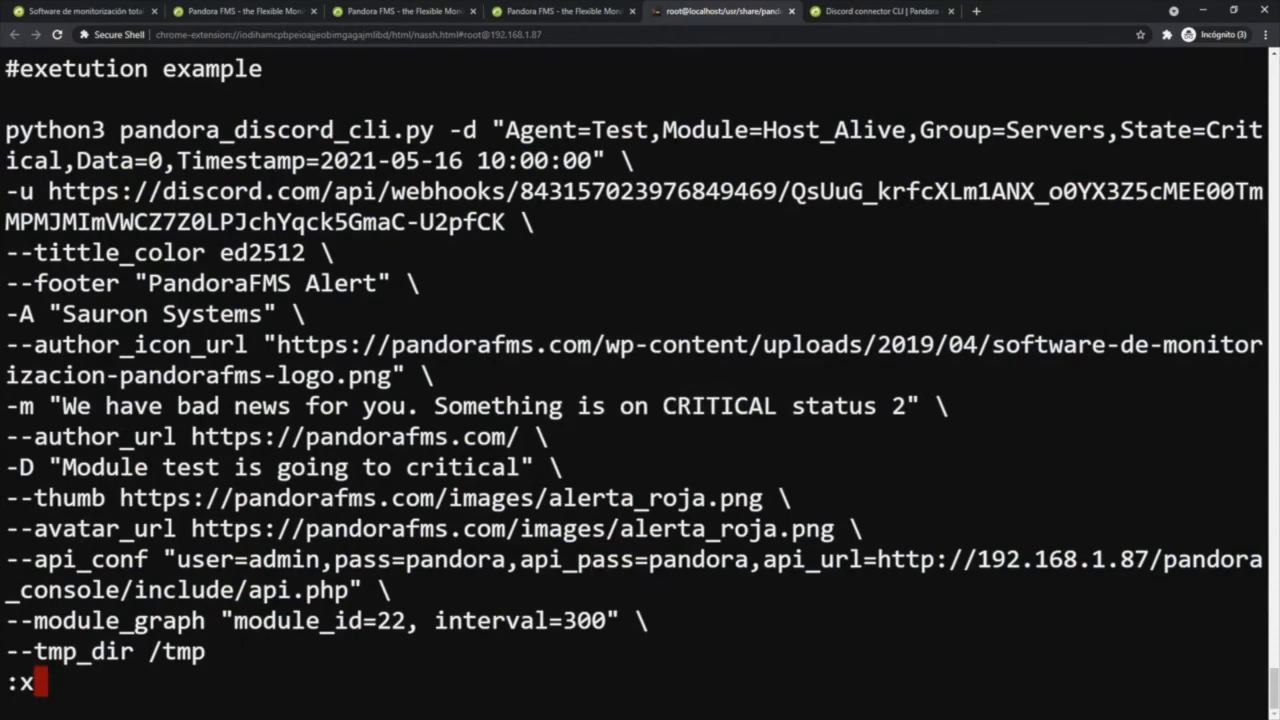
{"action": "key", "text": "Return"}
- Run the copied example command, with its webhook URL and API password, in the shell and check the alert in Discord's #alerts channel
{"action": "key", "text": "ctrl+shift+v"}
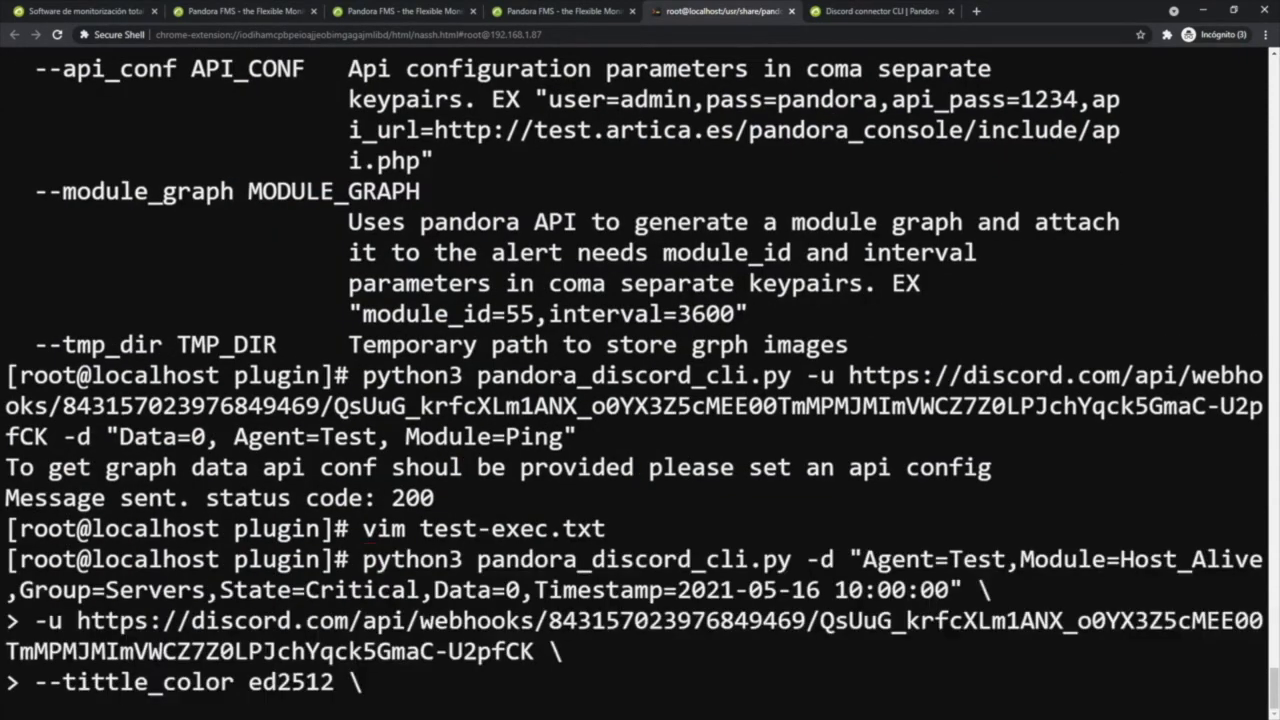
{"action": "key", "text": "Return"}
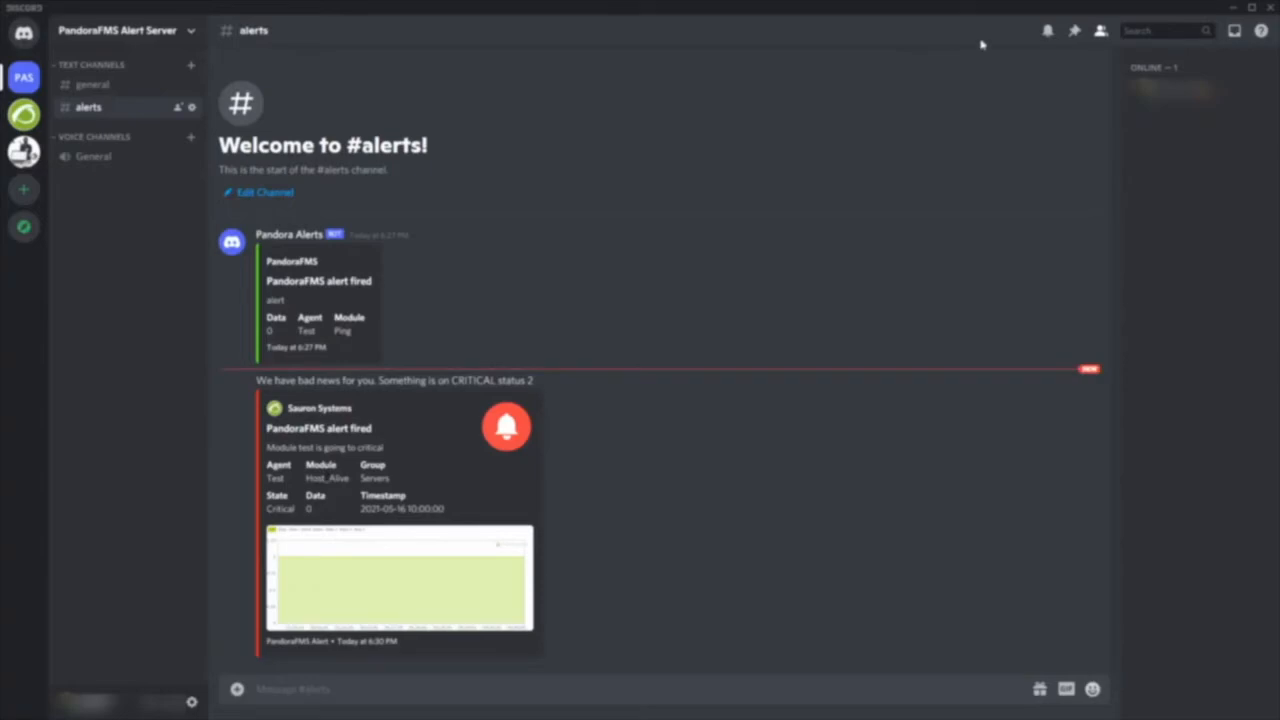
{"action": "left_click", "coordinate": [1230, 10]}
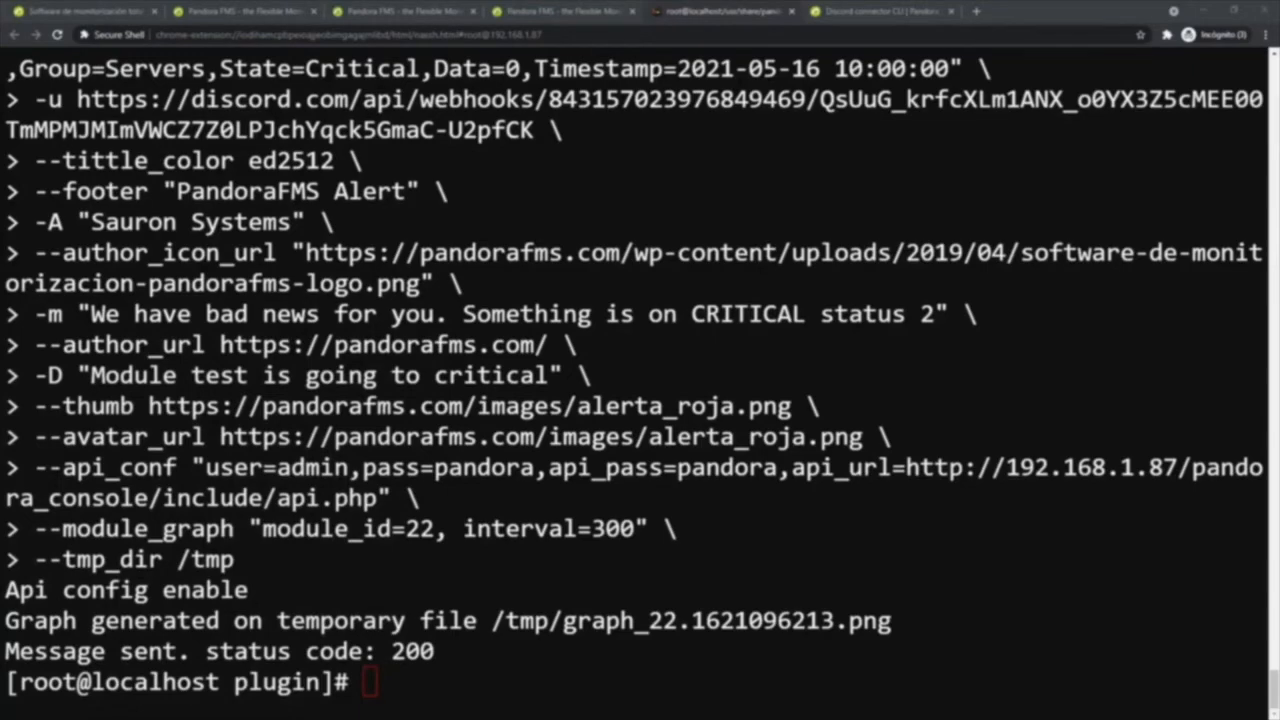
- Close the browser tabs showing the agent's module list and the Host Alive module configuration
{"action": "left_click", "coordinate": [245, 11]}
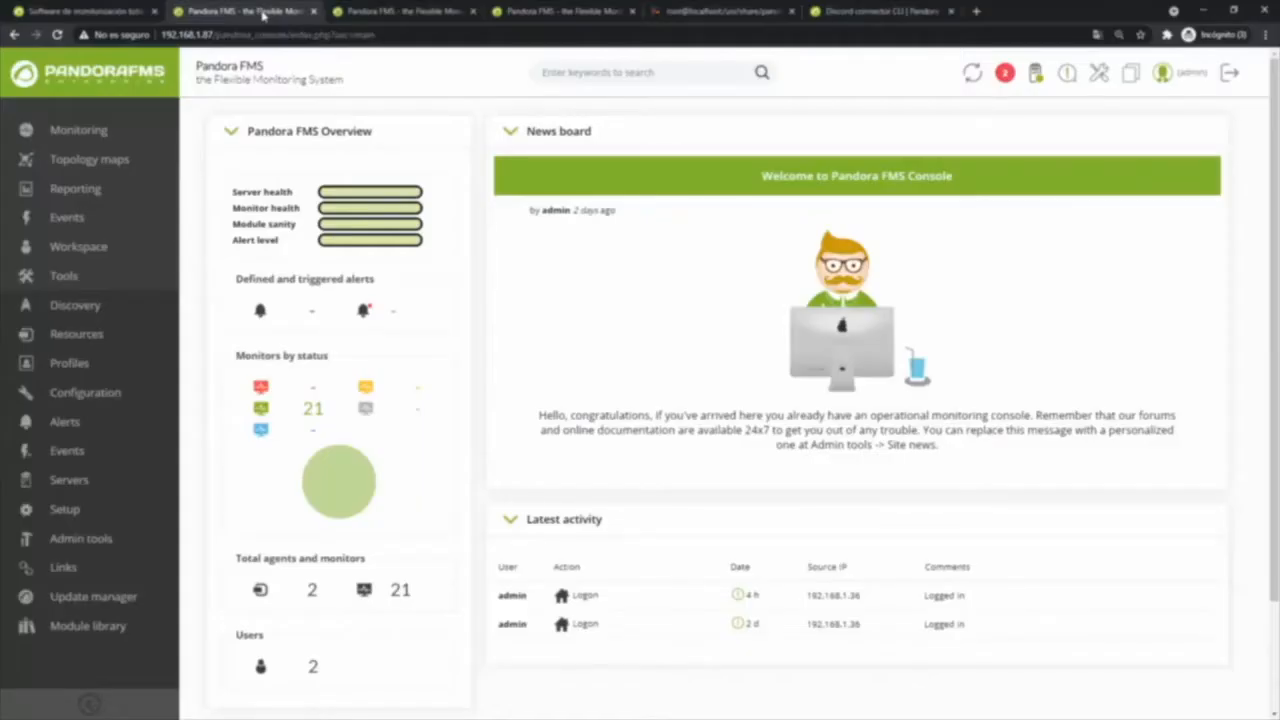
{"action": "left_click", "coordinate": [383, 12]}
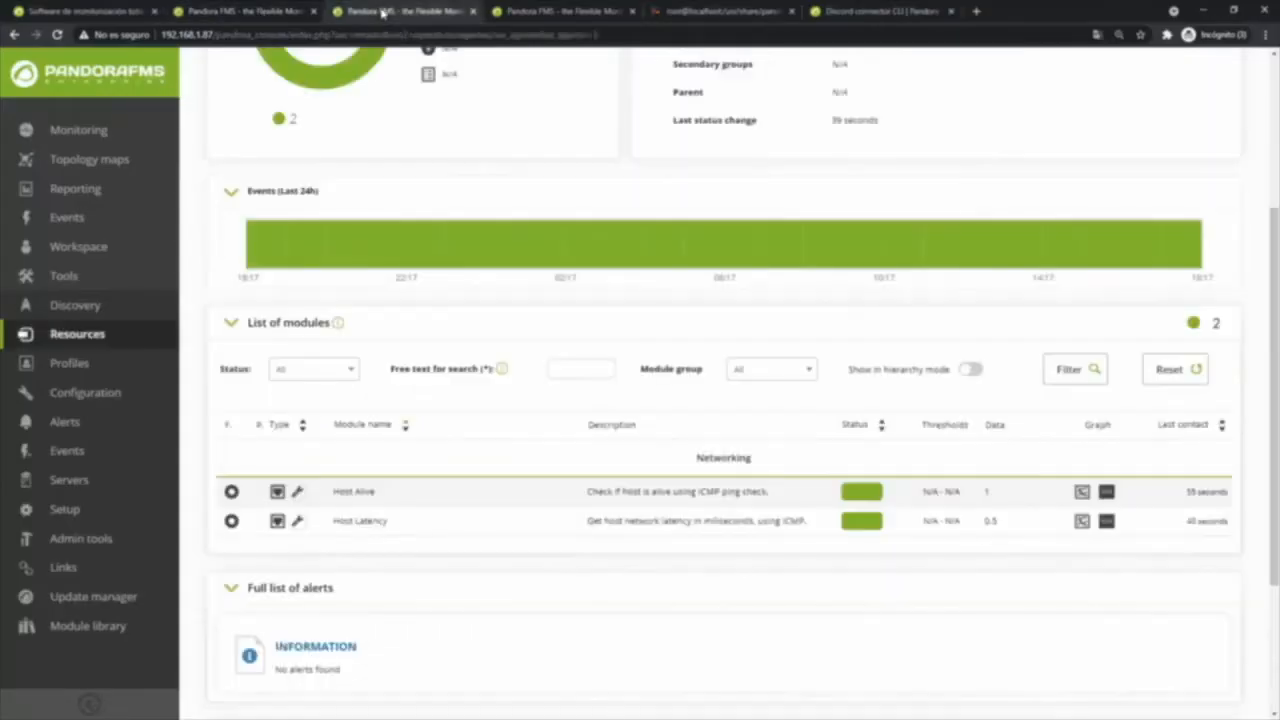
{"action": "key", "text": "ctrl+w"}
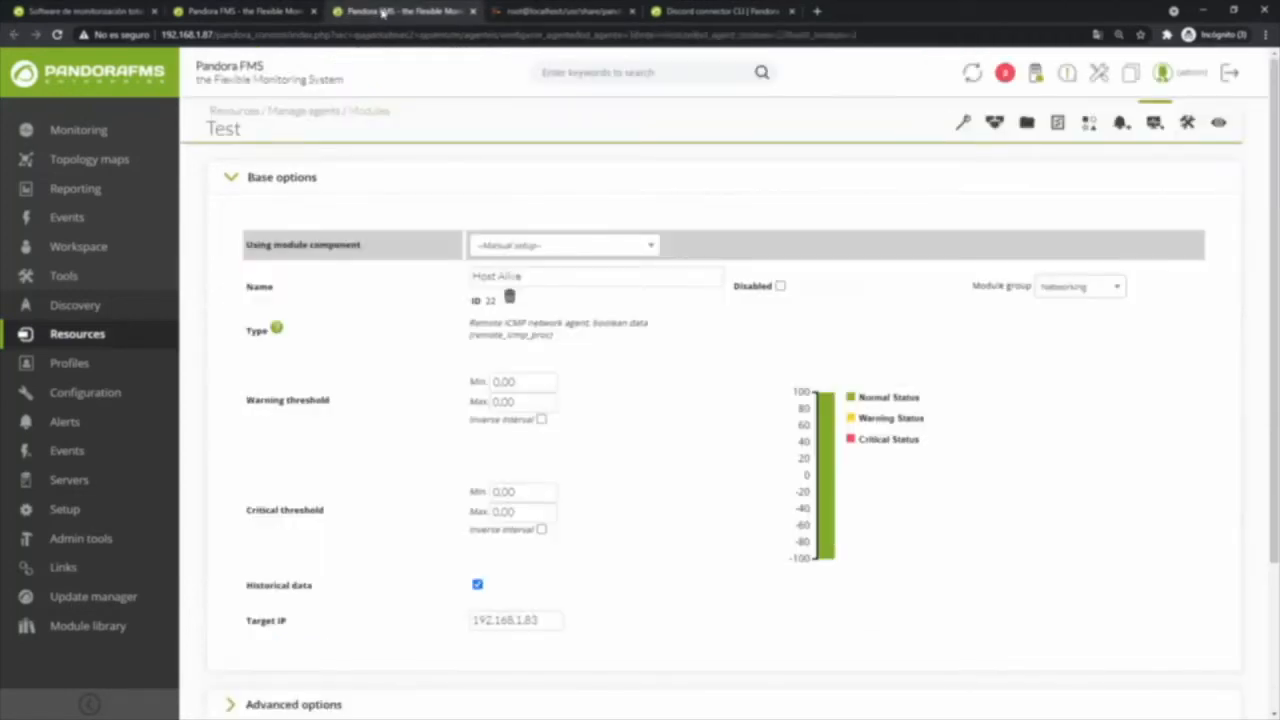
{"action": "key", "text": "ctrl+w"}
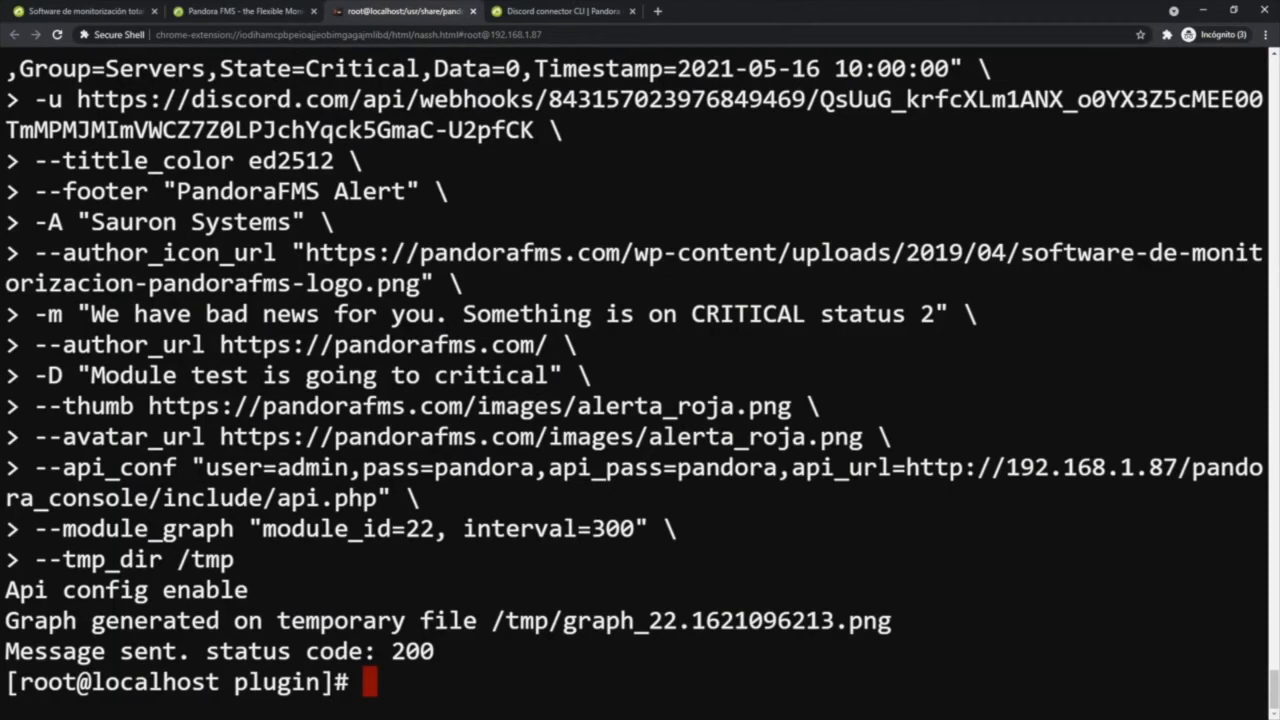
- List the contents of the plugin directory in detail and locate pandora_discord_cli.py
{"action": "mouse_move", "coordinate": [234, 683]}
{"action": "left_mouse_down"}
{"action": "mouse_move", "coordinate": [334, 683]}
{"action": "mouse_move", "coordinate": [206, 683]}
{"action": "mouse_move", "coordinate": [234, 683]}
{"action": "left_mouse_up"}
{"action": "type", "text": "ll"}
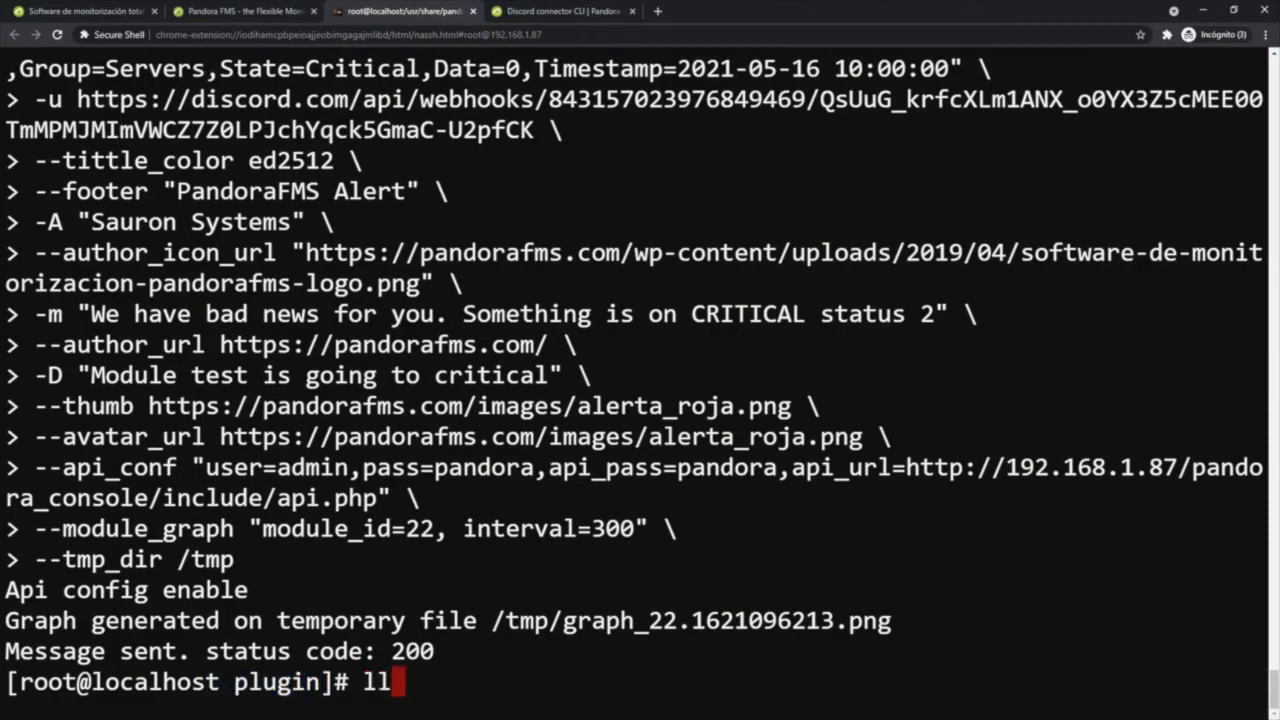
{"action": "key", "text": "Return"}
{"action": "scroll", "coordinate": [640, 380], "scroll_direction": "up", "scroll_amount": 3}
{"action": "scroll", "coordinate": [640, 380], "scroll_direction": "up", "scroll_amount": 1}
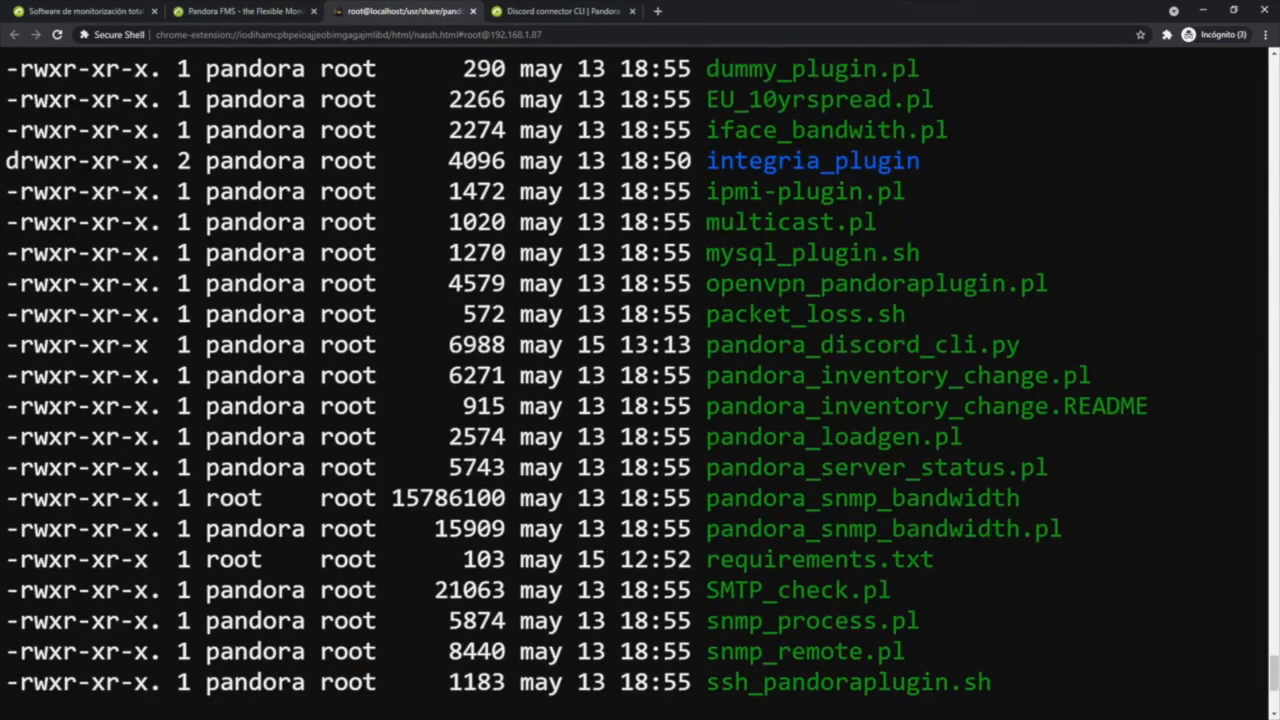
{"action": "scroll", "coordinate": [640, 380], "scroll_direction": "up", "scroll_amount": 1}
{"action": "scroll", "coordinate": [640, 380], "scroll_direction": "up", "scroll_amount": 1}
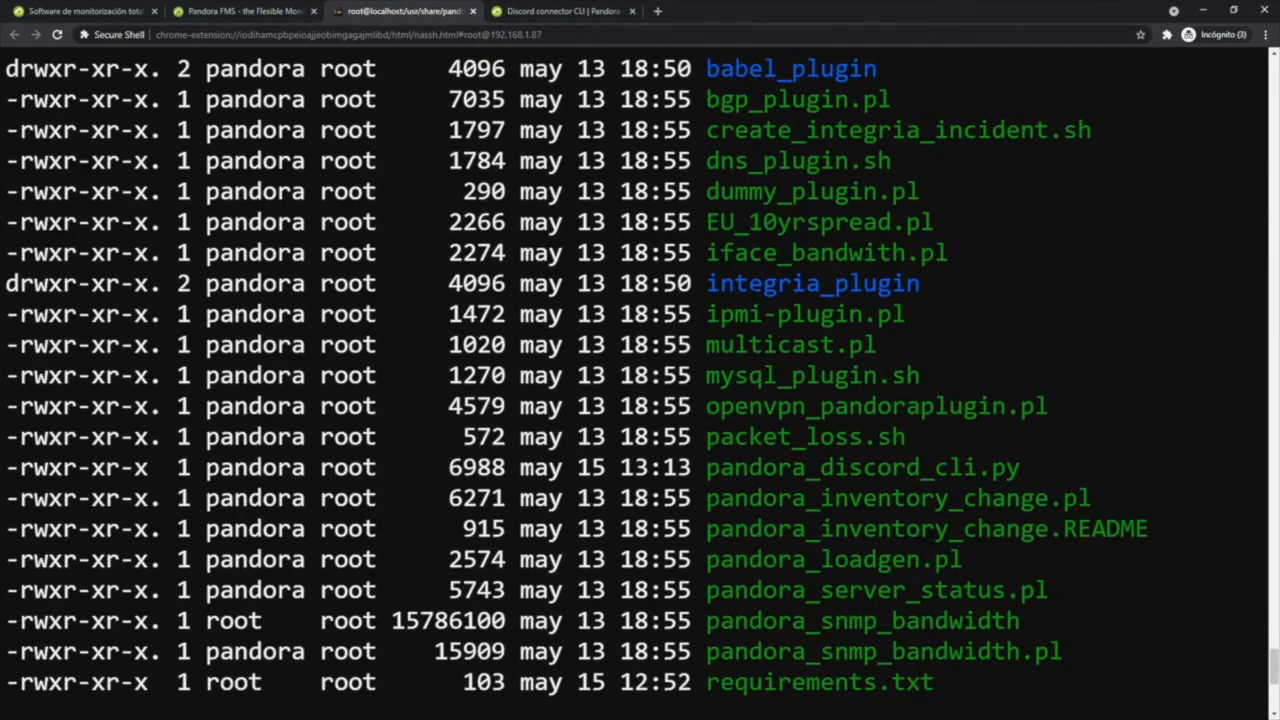
{"action": "mouse_move", "coordinate": [706, 467]}
{"action": "left_mouse_down"}
{"action": "mouse_move", "coordinate": [1020, 467]}
{"action": "mouse_move", "coordinate": [706, 467]}
{"action": "left_mouse_up"}
- Open the Pandora FMS console's alert commands page in a new browser tab and start creating a new alert command
{"action": "left_click", "coordinate": [279, 9]}
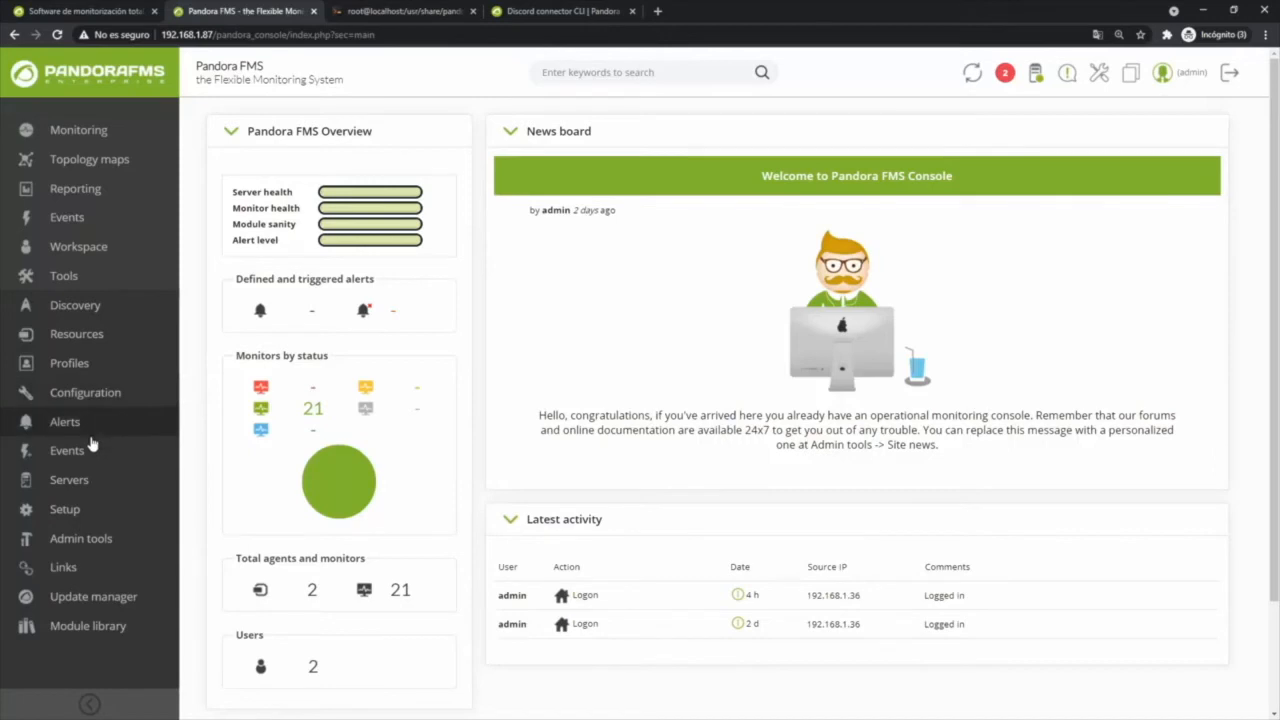
{"action": "mouse_move", "coordinate": [84, 430]}
{"action": "middle_click", "coordinate": [206, 396]}
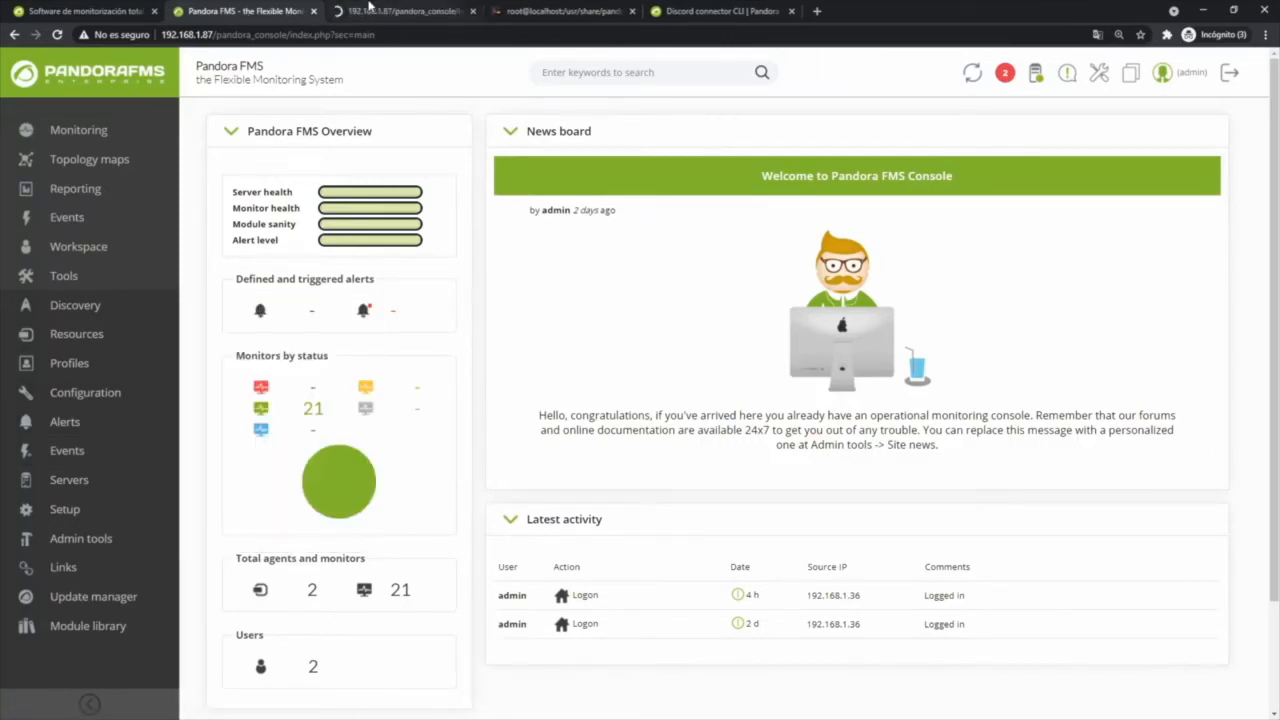
{"action": "left_click", "coordinate": [369, 8]}
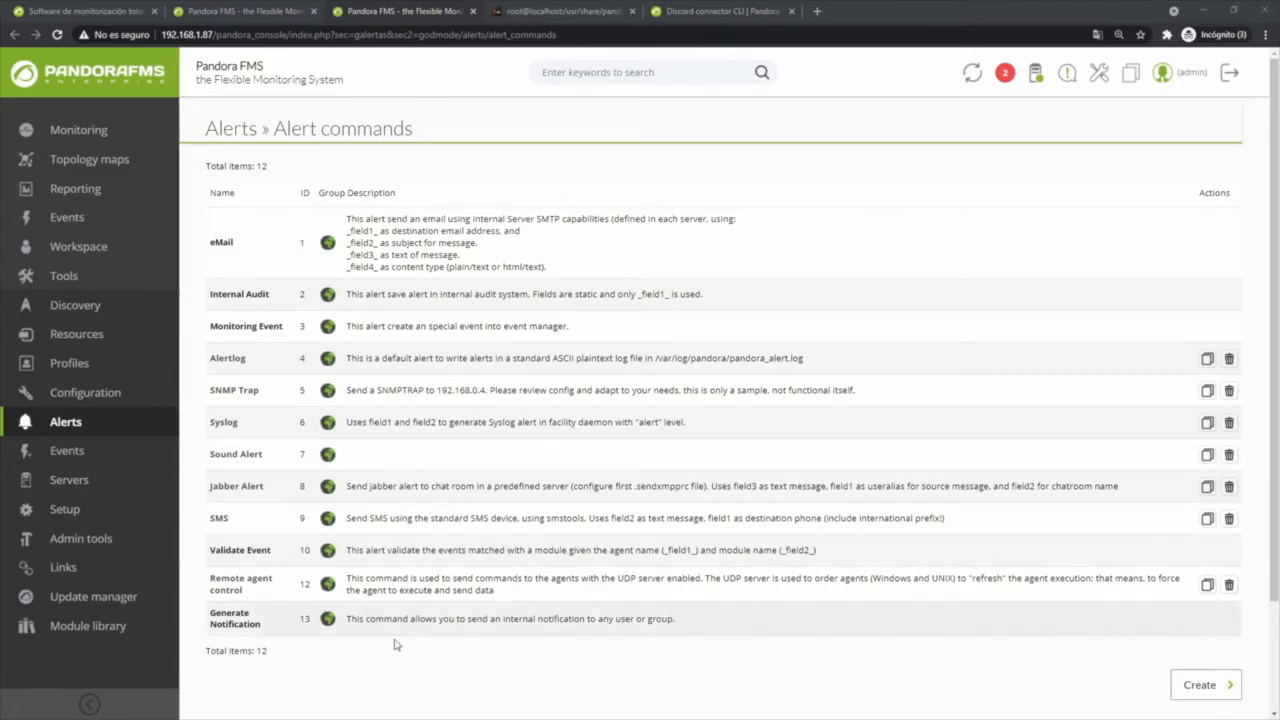
{"action": "left_click", "coordinate": [1195, 687]}
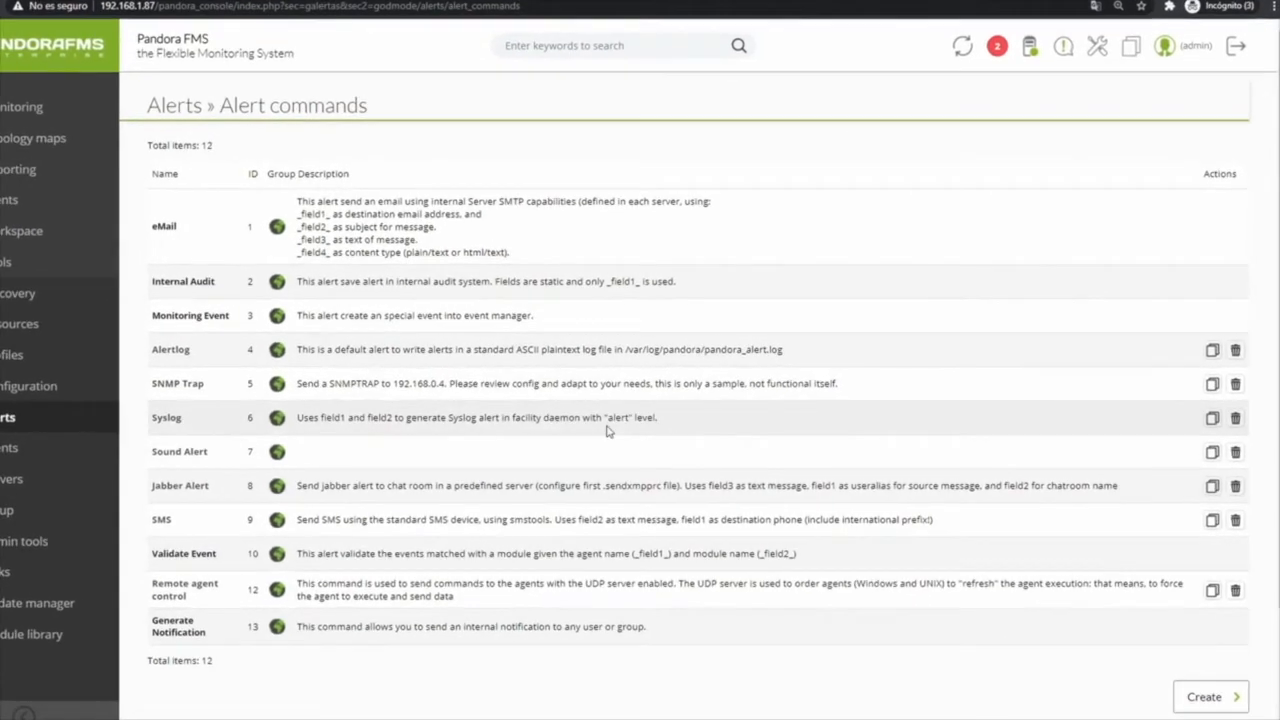
- Name the alert command Discord-connector and set its command to run /usr/share/pandora_server/util/plugin/pandora_discord_cli.py with the _field1_ to _field7_ macros
{"action": "left_click", "coordinate": [347, 136]}
{"action": "type", "text": "Discord-connector"}
{"action": "left_click", "coordinate": [387, 232]}
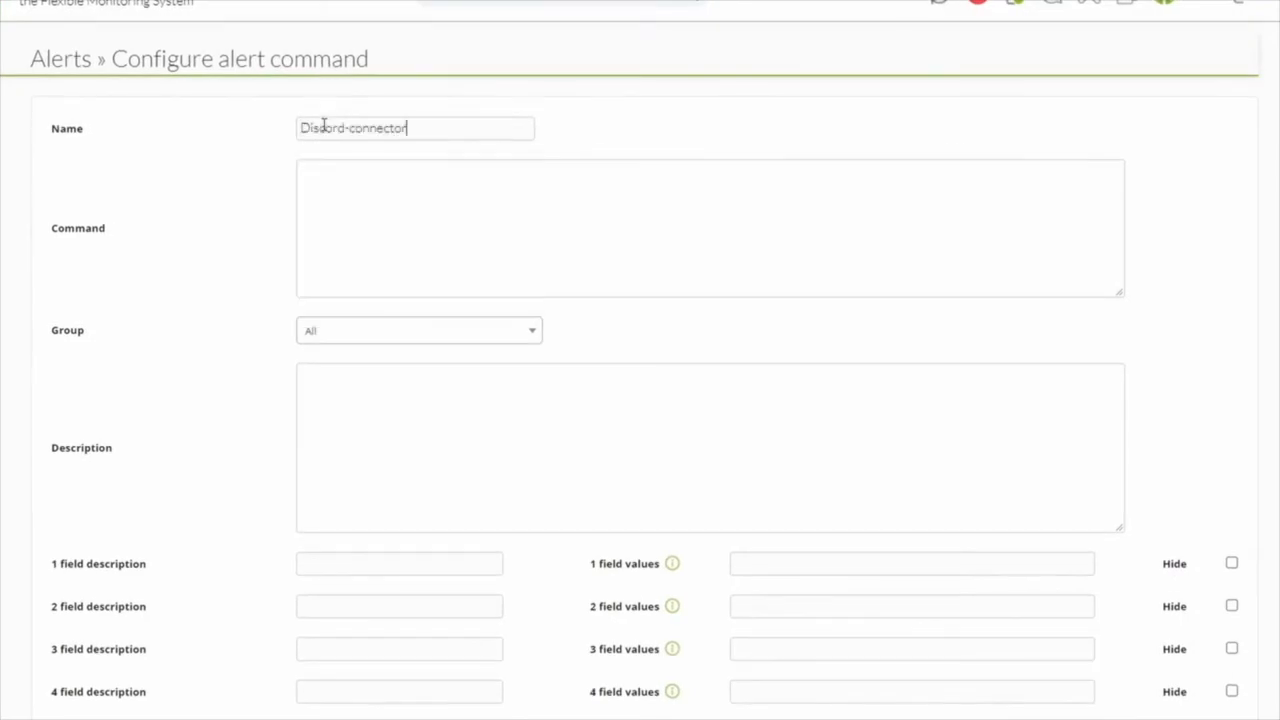
{"action": "type", "text": "python3 /usr/share/pandora_server/util/plugin/pandora_discord_cli.py -u \"_field1_\" -d \"_field2_\" -D \"_field3_\" --tittle_color _field4_ --thumb _field5_ --api_conf \"_field6_\" --module_graph \"_field7_\" -A \"Pandora FMS Alert system\" --footer \"PandoraFMS\" --author_icon_url \"https://pandorafms.com/wp-content/uploads/2019/04/software-de-monitorizacion-pandorafms-logo.png\" --author_url https://pandorafms.com/ --tmp_dir /tmp"}
- Set the command's group to All and its description to "Discord-connector alert command"
{"action": "left_click", "coordinate": [363, 331]}
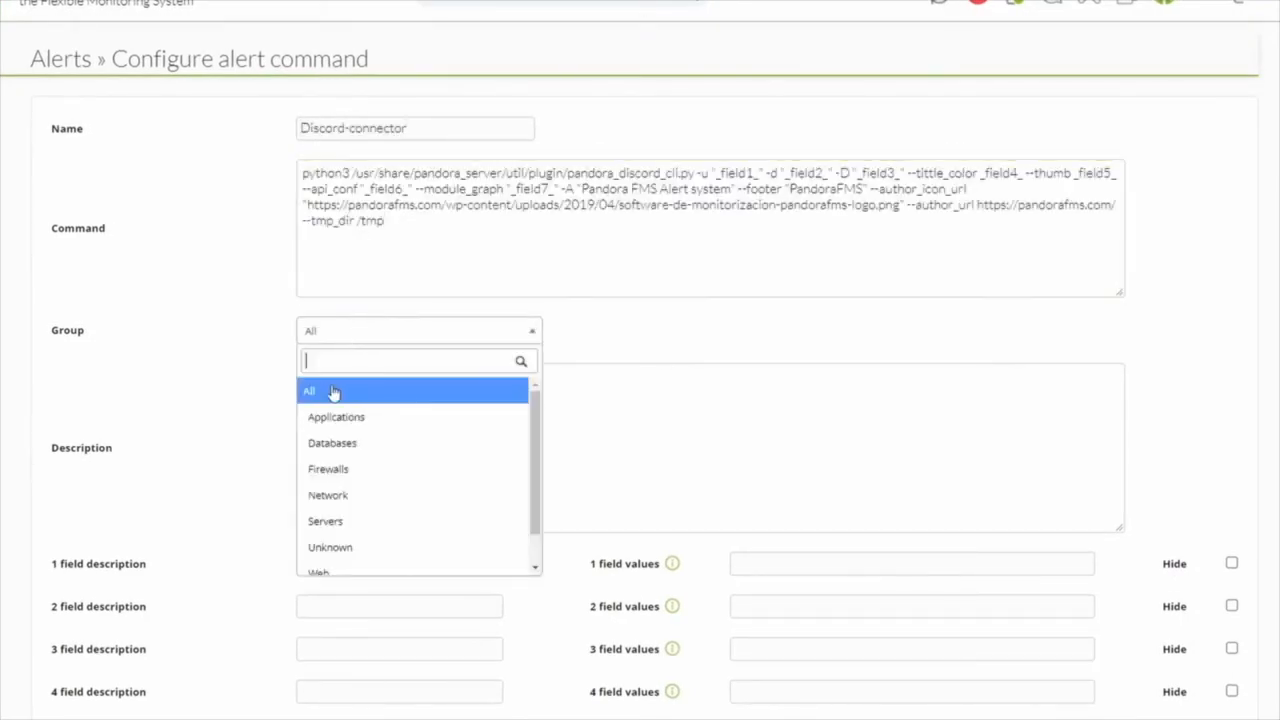
{"action": "left_click", "coordinate": [357, 388]}
{"action": "left_click", "coordinate": [323, 410]}
{"action": "type", "text": "Discord-connector alert command"}
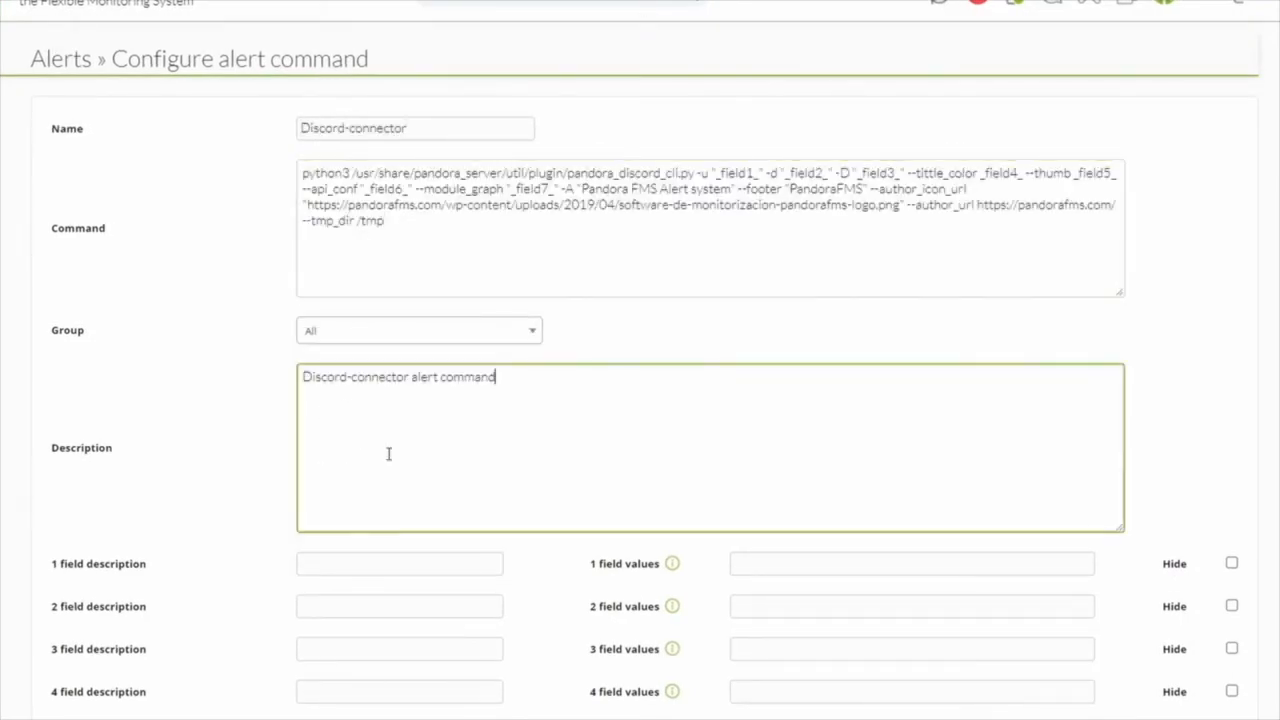
- Describe field 1 as "Webhook URL" and field 2 as "Data", matching the field macros in the command
{"action": "left_click", "coordinate": [331, 566]}
{"action": "type", "text": "Webhook URL"}
{"action": "scroll", "coordinate": [197, 580], "scroll_direction": "down", "scroll_amount": 3}
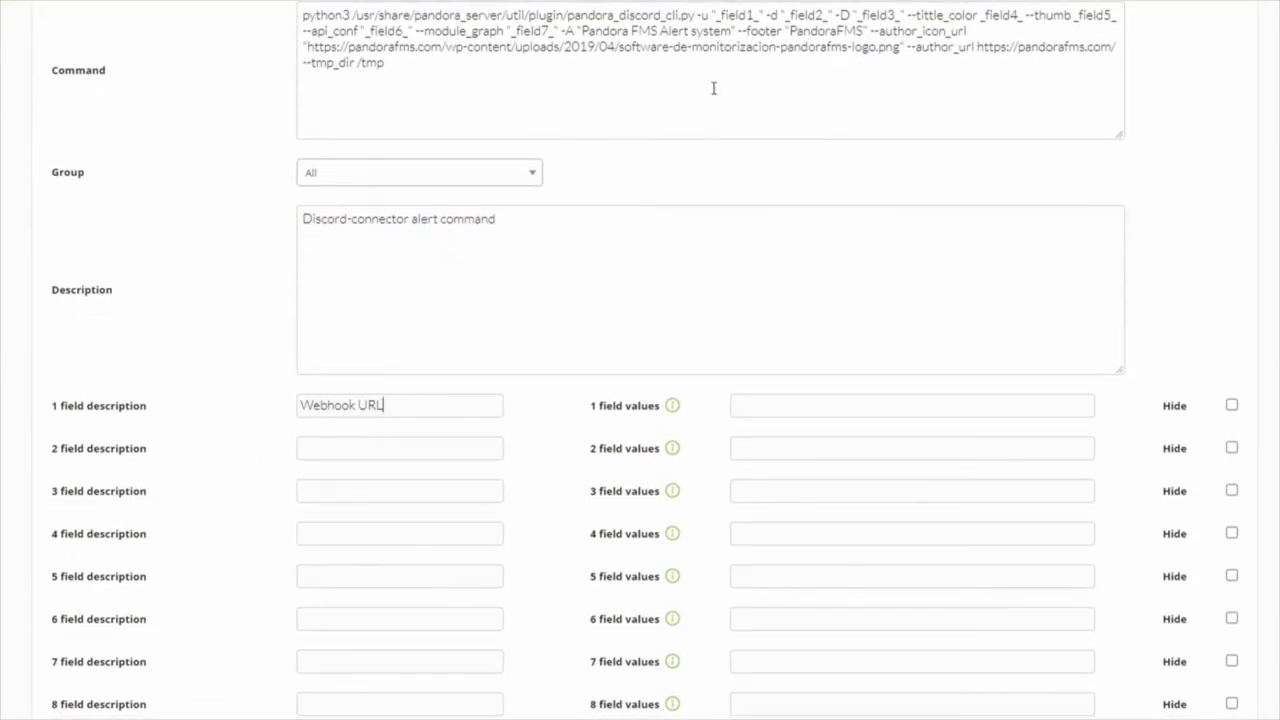
{"action": "mouse_move", "coordinate": [760, 16]}
{"action": "left_mouse_down"}
{"action": "mouse_move", "coordinate": [722, 20]}
{"action": "mouse_move", "coordinate": [740, 16]}
{"action": "left_mouse_up"}
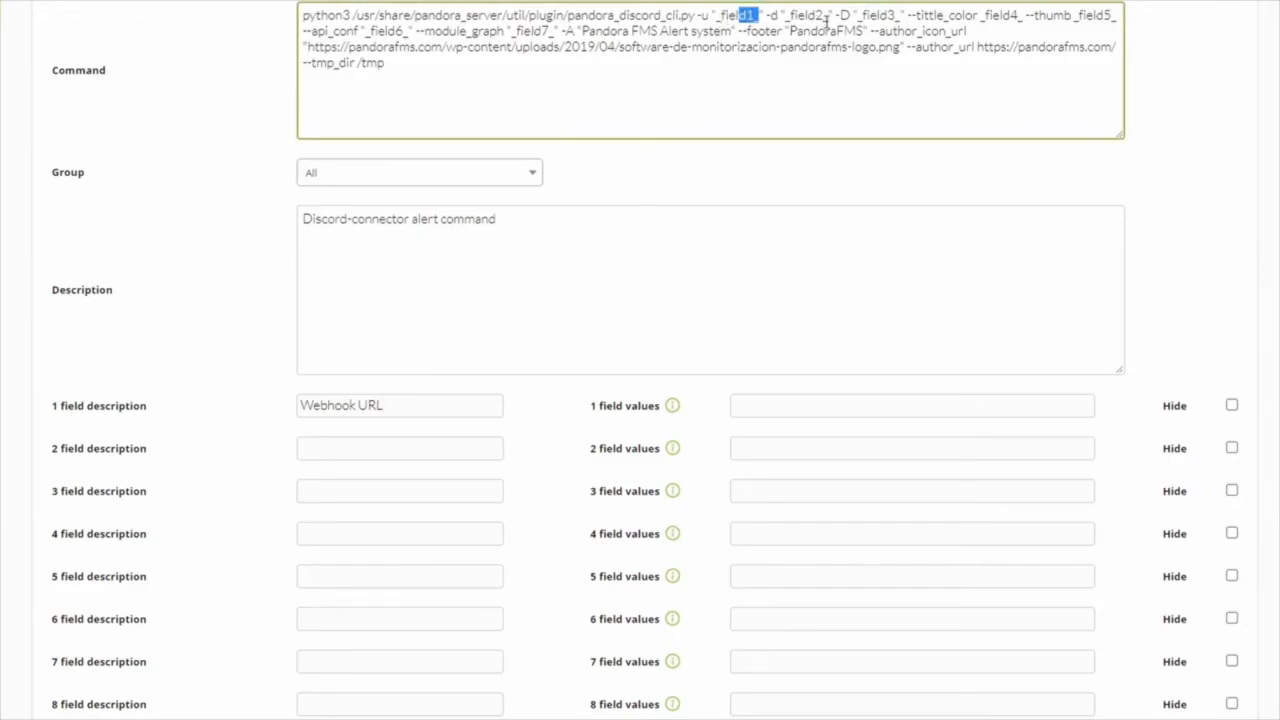
{"action": "left_click_drag", "start_coordinate": [826, 18], "coordinate": [798, 18]}
{"action": "left_click_drag", "start_coordinate": [900, 17], "coordinate": [867, 17]}
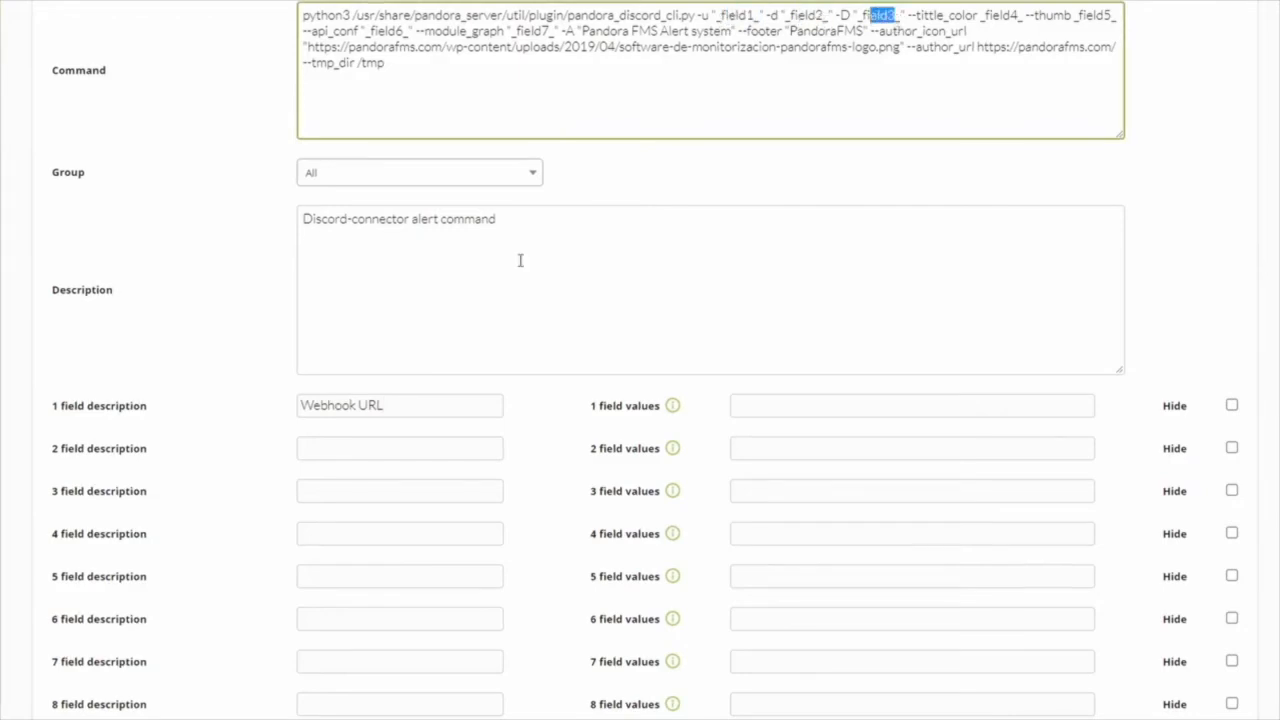
{"action": "left_click", "coordinate": [391, 448]}
{"action": "type", "text": "Data"}
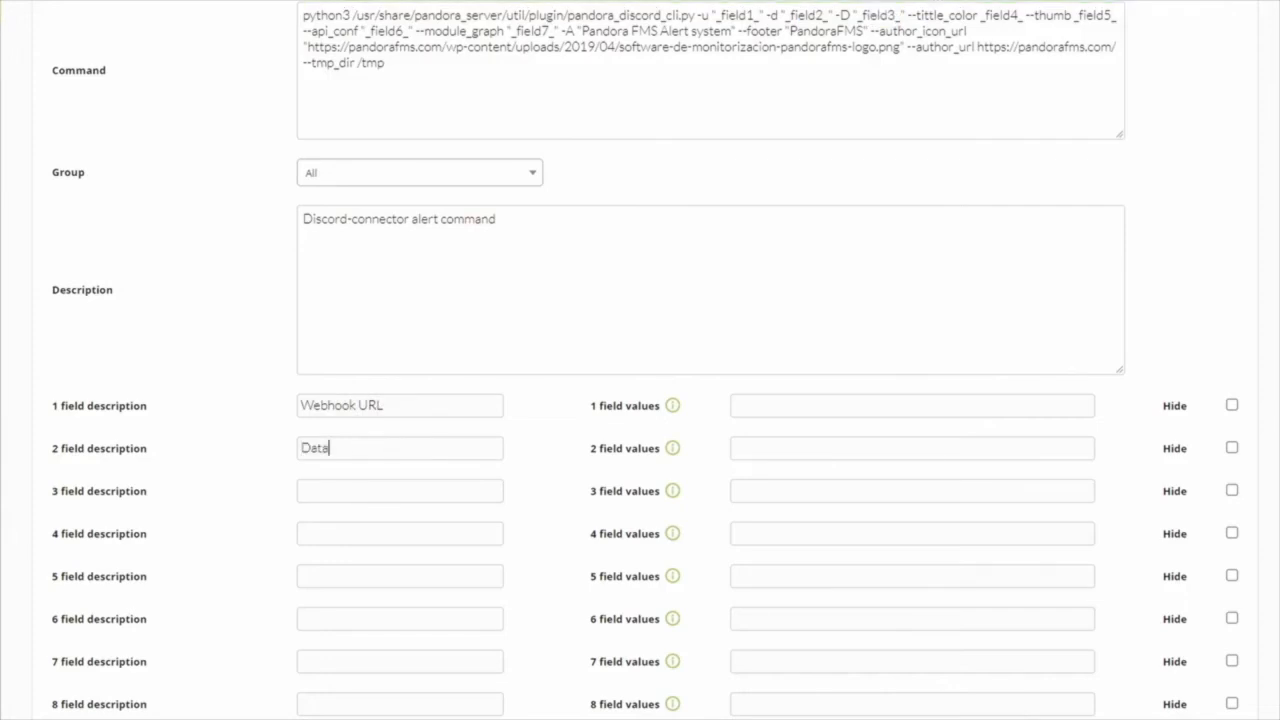
{"action": "type", "text": "Descripcion"}
- Describe fields 3 to 7 as "Descripcion", "Color (HEX)", "Thumbnail", "API config" and "Graph config"
{"action": "key", "text": "Tab"}
{"action": "type", "text": "Color (HEX)"}
{"action": "key", "text": "Tab"}
{"action": "type", "text": "Thumbnail"}
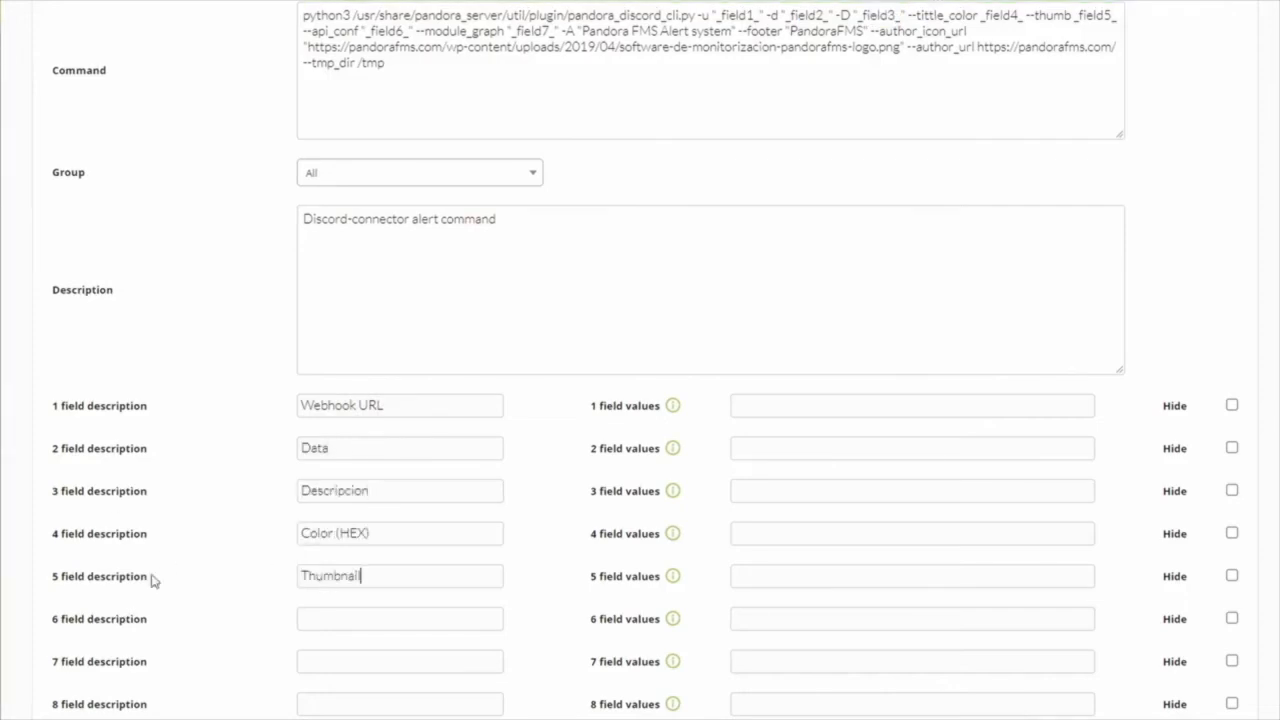
{"action": "key", "text": "Tab"}
{"action": "type", "text": "API config"}
{"action": "key", "text": "Tab"}
{"action": "type", "text": "Graph config"}
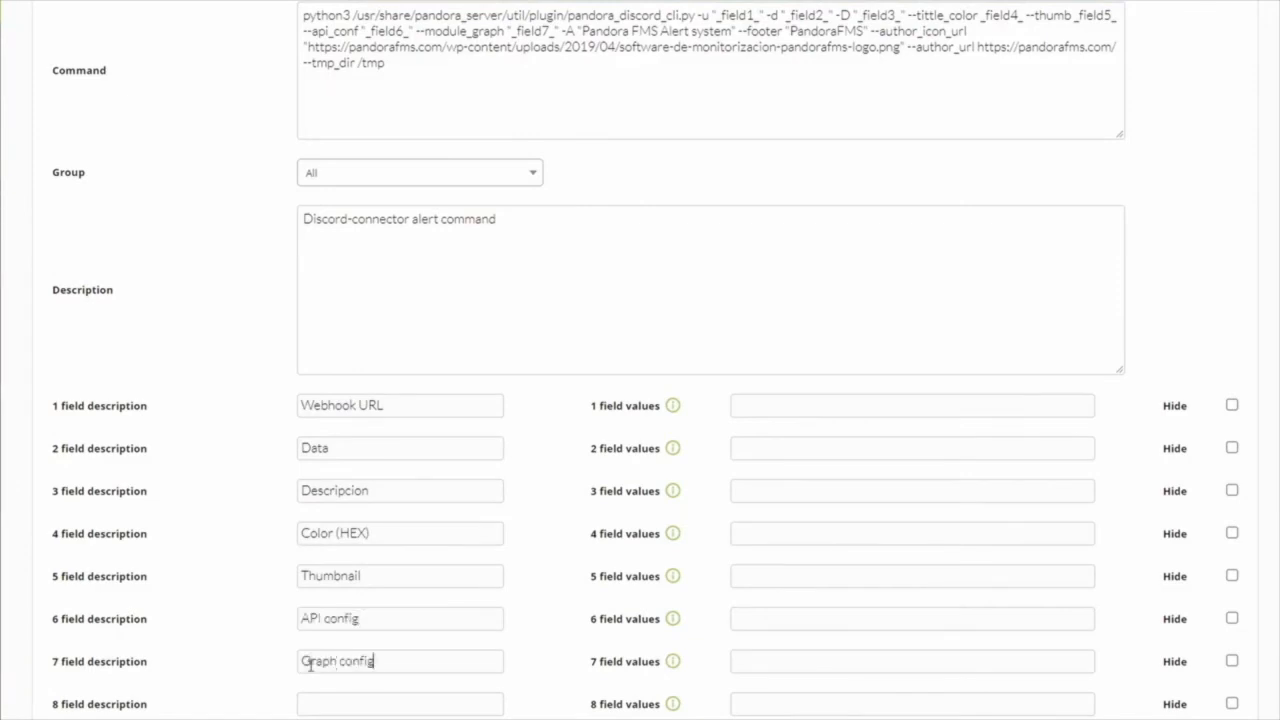
- Set the field 2 value to the list of label and macro pairs from AgentName= _agentalias_ to Timestamp = _timestamp_
{"action": "left_click", "coordinate": [778, 450]}
{"action": "key", "text": "ctrl+v"}
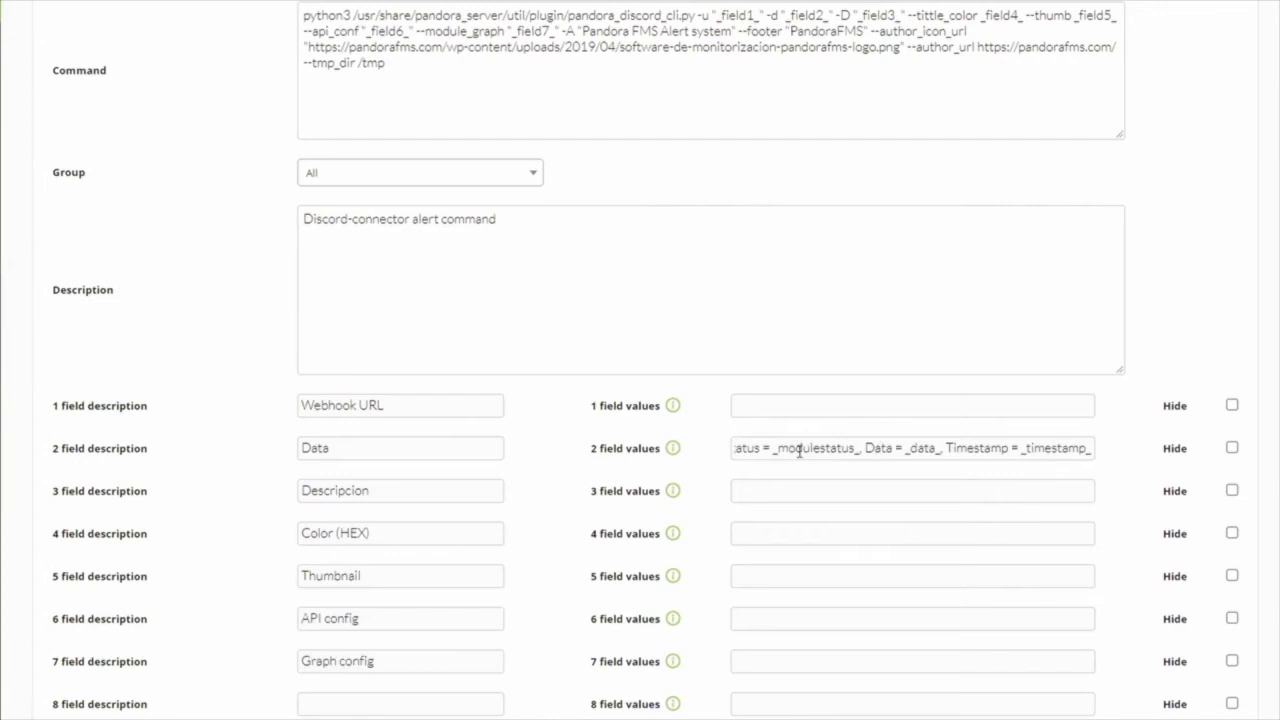
- Examine the label and macro pairs in the field 2 value from the beginning
{"action": "key", "text": "ctrl+a"}
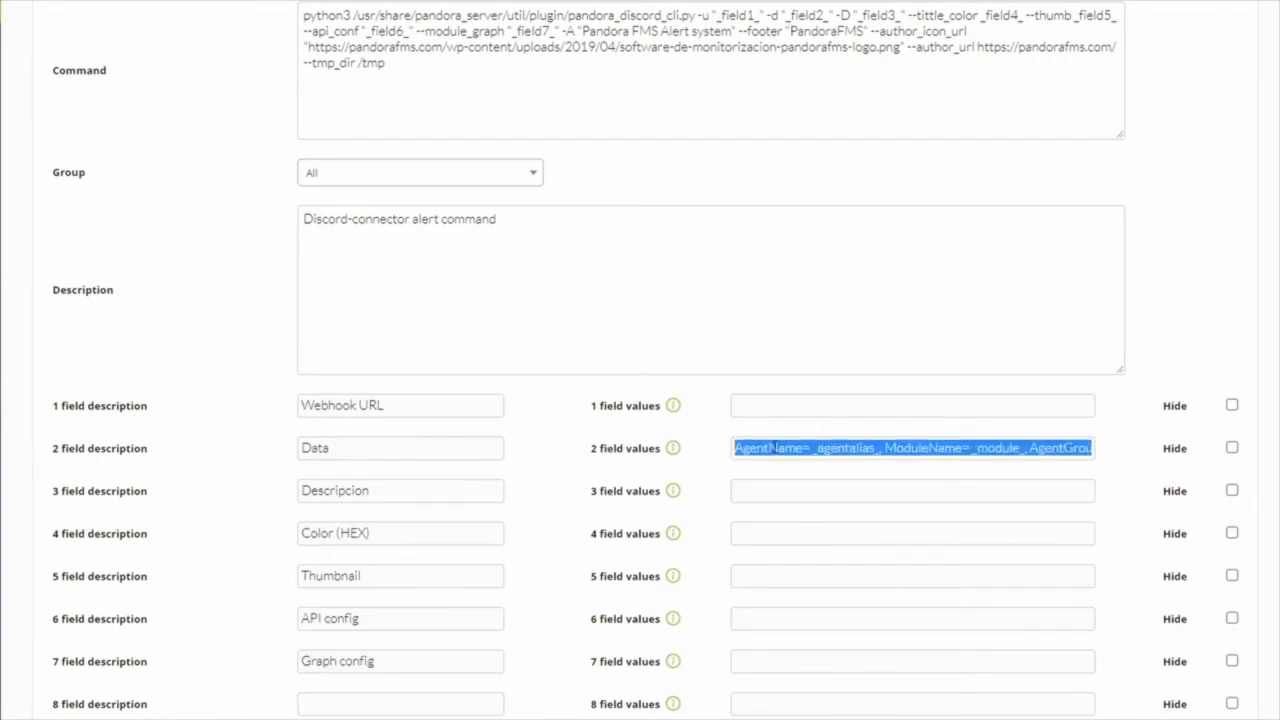
{"action": "left_click", "coordinate": [772, 448]}
{"action": "key", "text": "Right"}
{"action": "key", "text": "Right"}
{"action": "key", "text": "Right"}
{"action": "key", "text": "Right"}
{"action": "key", "text": "Right"}
{"action": "key", "text": "Right"}
{"action": "key", "text": "Right"}
{"action": "key", "text": "Right"}
{"action": "key", "text": "Right"}
{"action": "key", "text": "Right"}
{"action": "key", "text": "Right"}
{"action": "key", "text": "Right"}
{"action": "key", "text": "Right"}
{"action": "key", "text": "Right"}
{"action": "left_click_drag", "start_coordinate": [882, 452], "coordinate": [816, 450]}
{"action": "left_click_drag", "start_coordinate": [1025, 454], "coordinate": [977, 456]}
{"action": "key", "text": "Right"}
{"action": "key", "text": "Right"}
{"action": "key", "text": "Right"}
{"action": "key", "text": "Right"}
{"action": "key", "text": "Right"}
{"action": "key", "text": "Right"}
{"action": "key", "text": "Right"}
{"action": "key", "text": "Right"}
{"action": "key", "text": "Right"}
{"action": "key", "text": "Right"}
{"action": "key", "text": "Right"}
{"action": "key", "text": "Right"}
{"action": "key", "text": "Right"}
{"action": "key", "text": "Home"}
{"action": "left_click", "coordinate": [740, 494]}
{"action": "type", "text": "Agent _agentalias_ is in status _modulestatus_"}
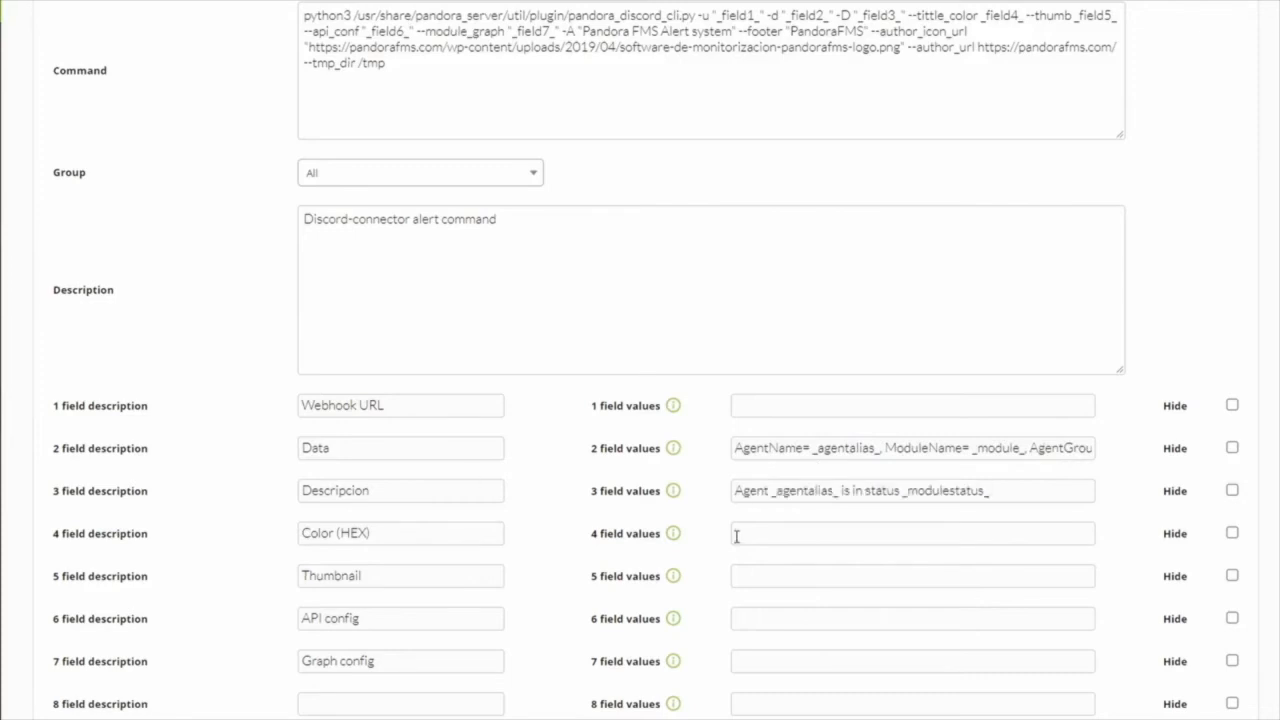
{"action": "left_click", "coordinate": [737, 537]}
{"action": "type", "text": "ed2512"}
{"action": "left_click", "coordinate": [738, 577]}
{"action": "type", "text": "https://pandorafms.com/imagens/alerta_roja.png"}
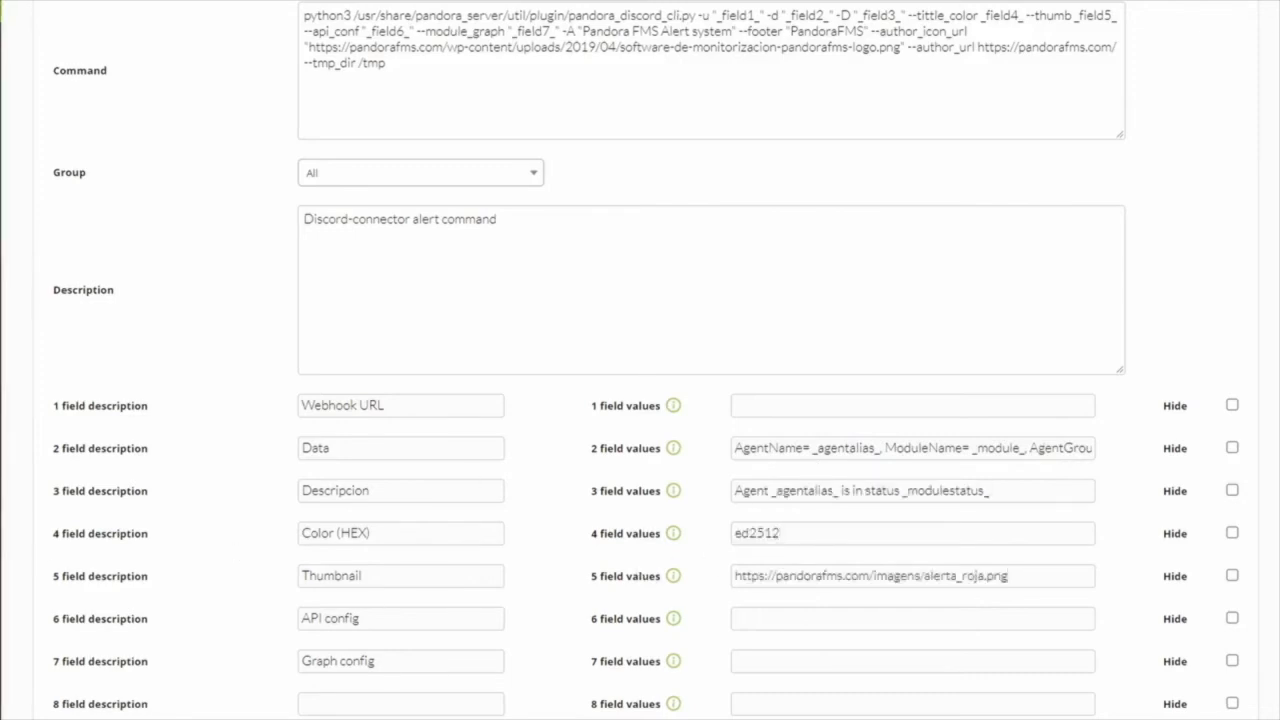
{"action": "left_click", "coordinate": [780, 666]}
{"action": "type", "text": "module_id = _id_module_"}
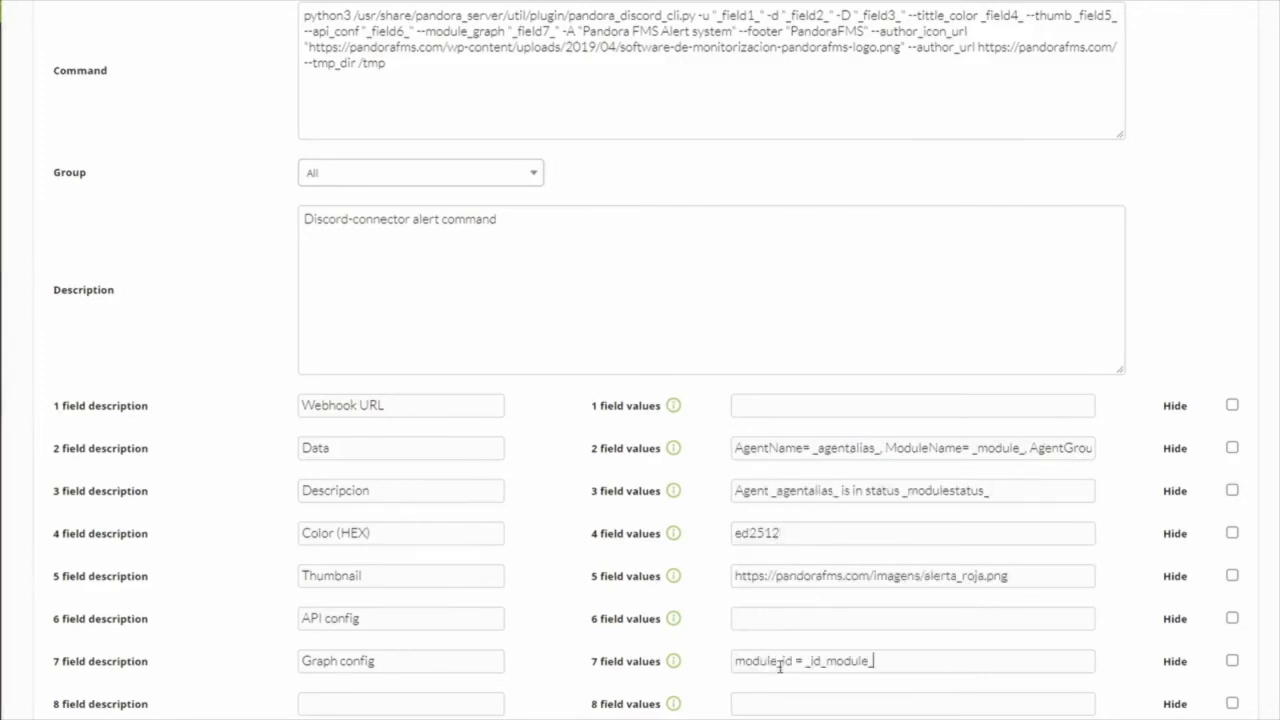
- Fill in the field 6 value with the API user, password, API password and api_url, check it, and mark field 6 as hidden
{"action": "left_click", "coordinate": [807, 619]}
{"action": "type", "text": "a.api_url=http://192.168.1.87/pandora_console/include/api.php"}
{"action": "key", "text": "Home"}
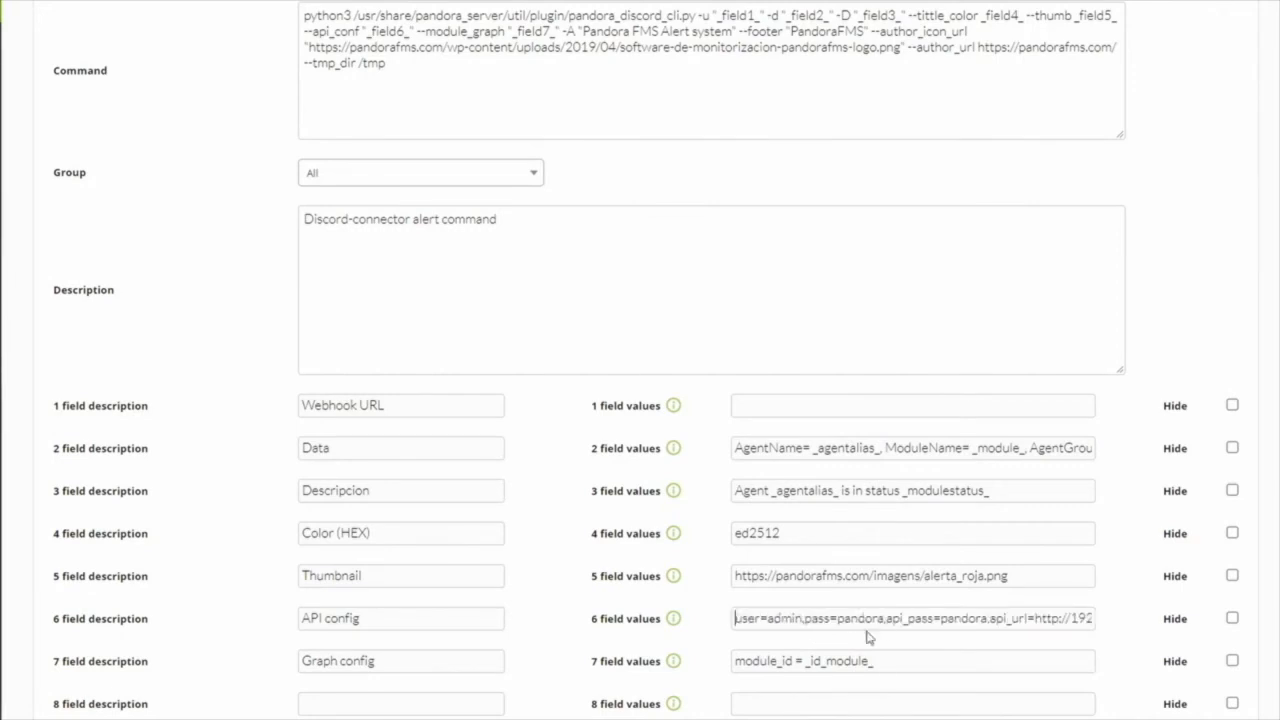
{"action": "key", "text": "Right"}
{"action": "key", "text": "Right"}
{"action": "key", "text": "Right"}
{"action": "key", "text": "Right"}
{"action": "key", "text": "Right"}
{"action": "key", "text": "Right"}
{"action": "key", "text": "Right"}
{"action": "key", "text": "Right"}
{"action": "key", "text": "Right"}
{"action": "key", "text": "Right"}
{"action": "key", "text": "Right"}
{"action": "key", "text": "Right"}
{"action": "key", "text": "Right"}
{"action": "key", "text": "Right"}
{"action": "key", "text": "Right"}
{"action": "key", "text": "Right"}
{"action": "key", "text": "Right"}
{"action": "key", "text": "Right"}
{"action": "key", "text": "Right"}
{"action": "key", "text": "Right"}
{"action": "key", "text": "Right"}
{"action": "key", "text": "Right"}
{"action": "key", "text": "Right"}
{"action": "key", "text": "Right"}
{"action": "key", "text": "Right"}
{"action": "key", "text": "Right"}
{"action": "key", "text": "Right"}
{"action": "key", "text": "Right"}
{"action": "key", "text": "Right"}
{"action": "key", "text": "Right"}
{"action": "left_click", "coordinate": [1232, 619]}
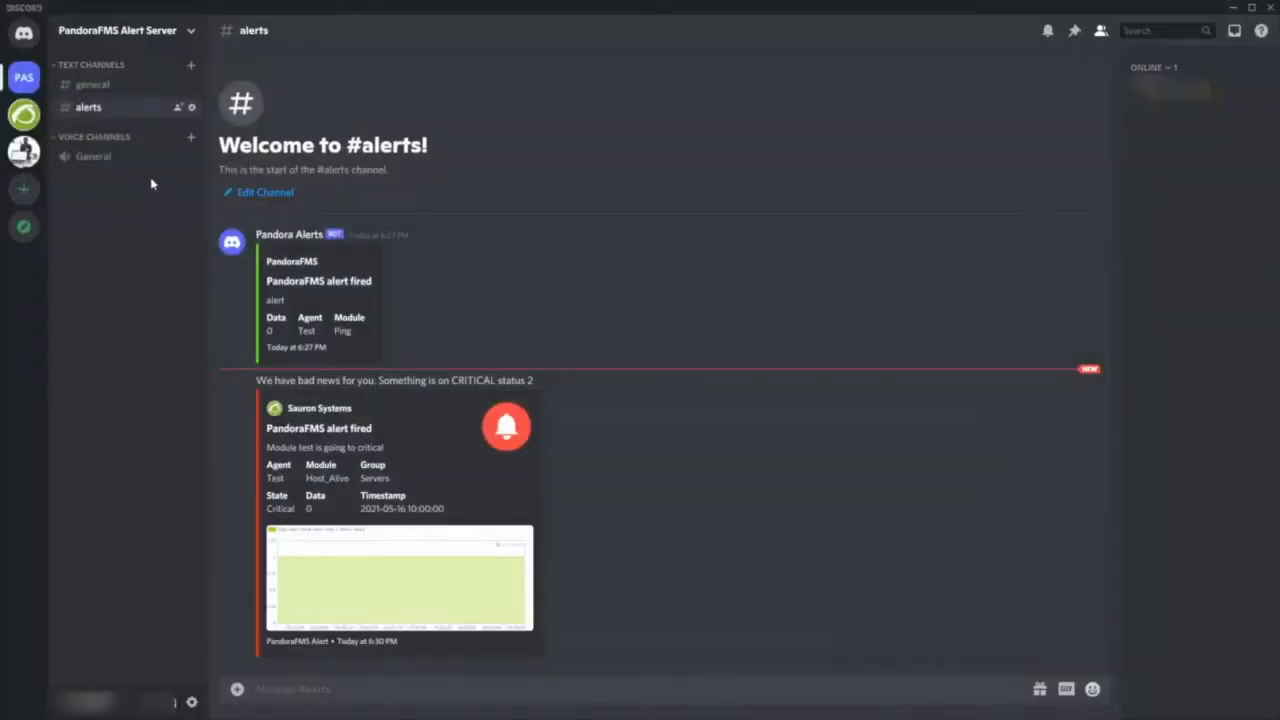
- Open the integrations of the alerts channel in Discord and copy the URL of its Pandora Alerts webhook
{"action": "left_click", "coordinate": [190, 108]}
{"action": "left_click", "coordinate": [350, 151]}
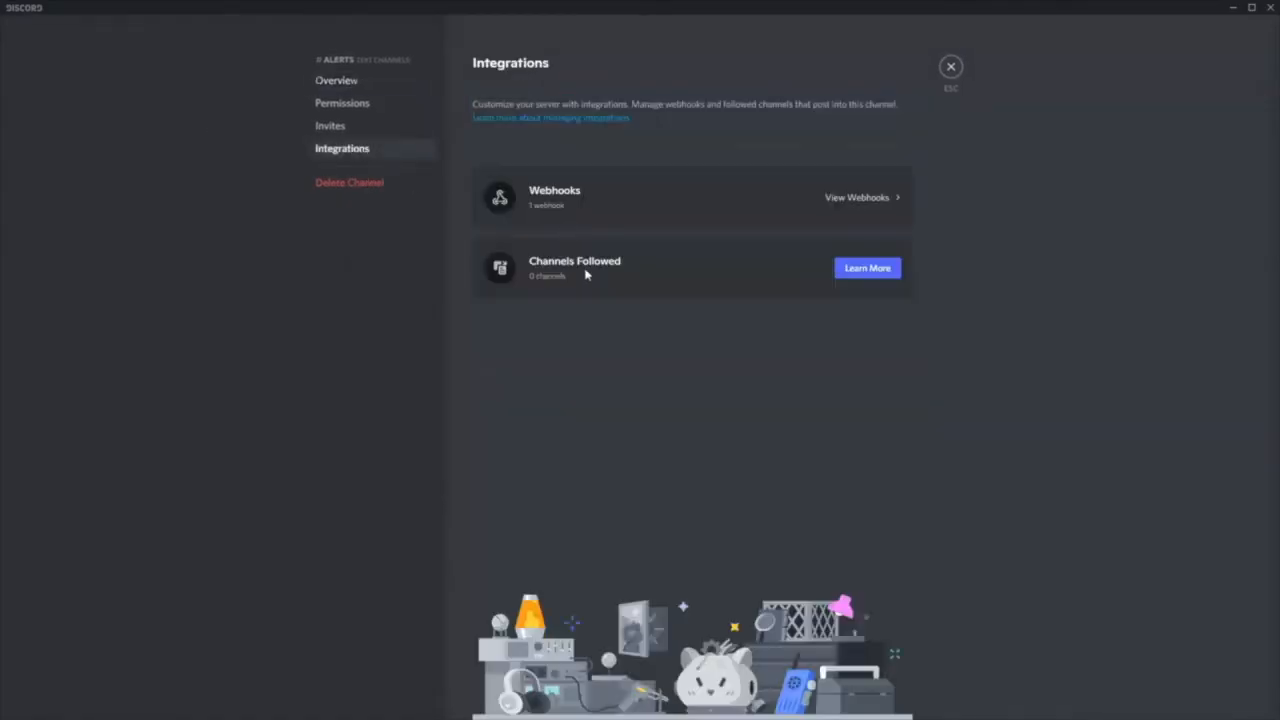
{"action": "left_click", "coordinate": [713, 203]}
{"action": "left_click", "coordinate": [577, 251]}
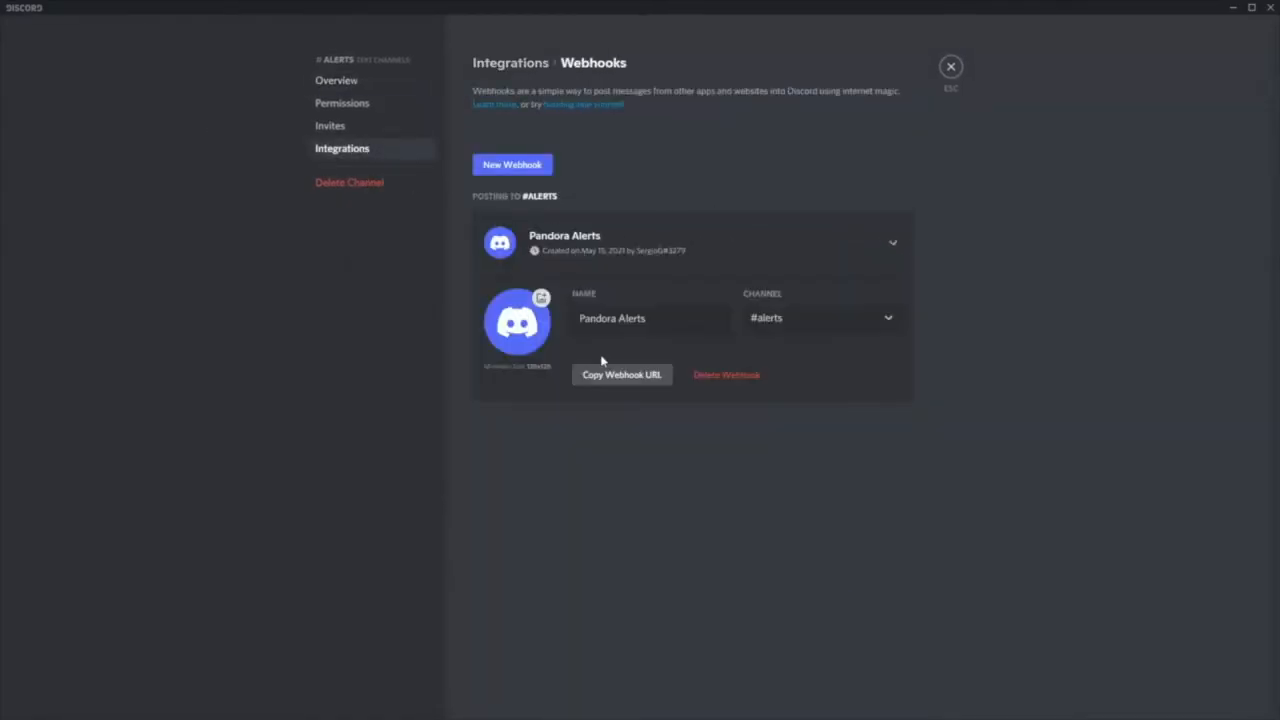
{"action": "left_click", "coordinate": [617, 380]}
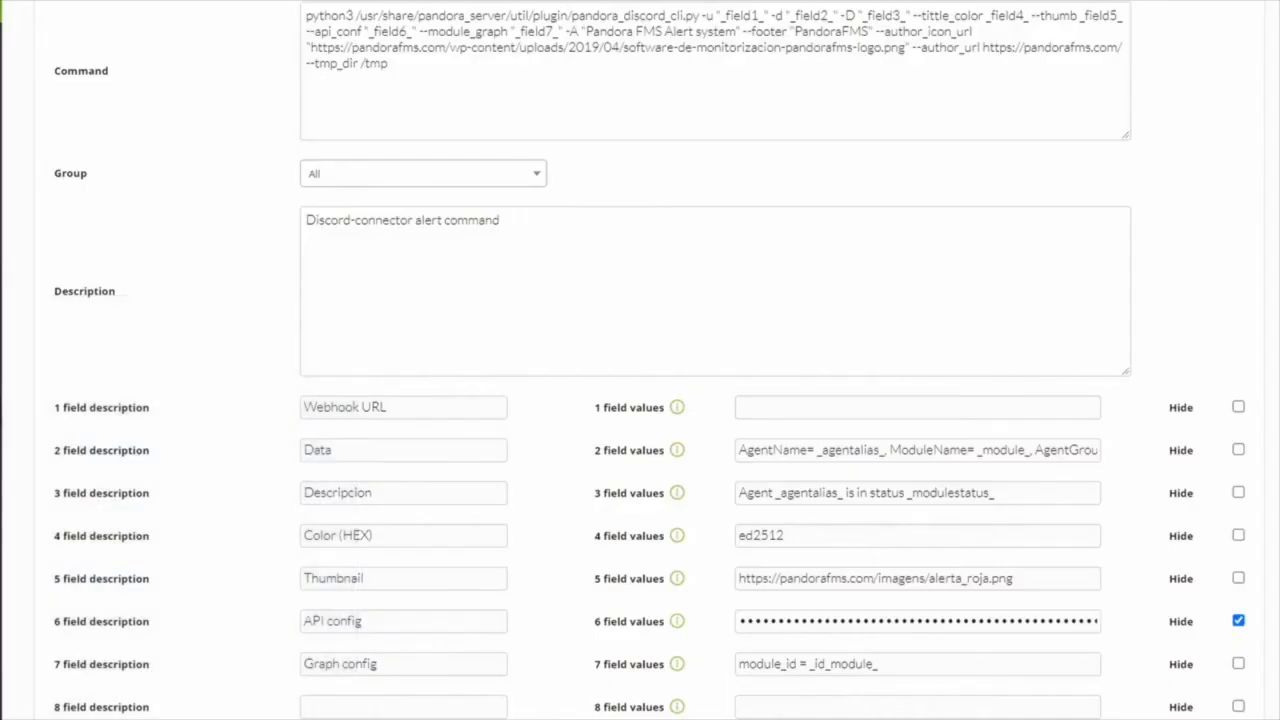
- Switch back to the Pandora FMS console, paste the webhook URL as the field 1 value and mark field 1 as hidden
{"action": "left_click", "coordinate": [820, 409]}
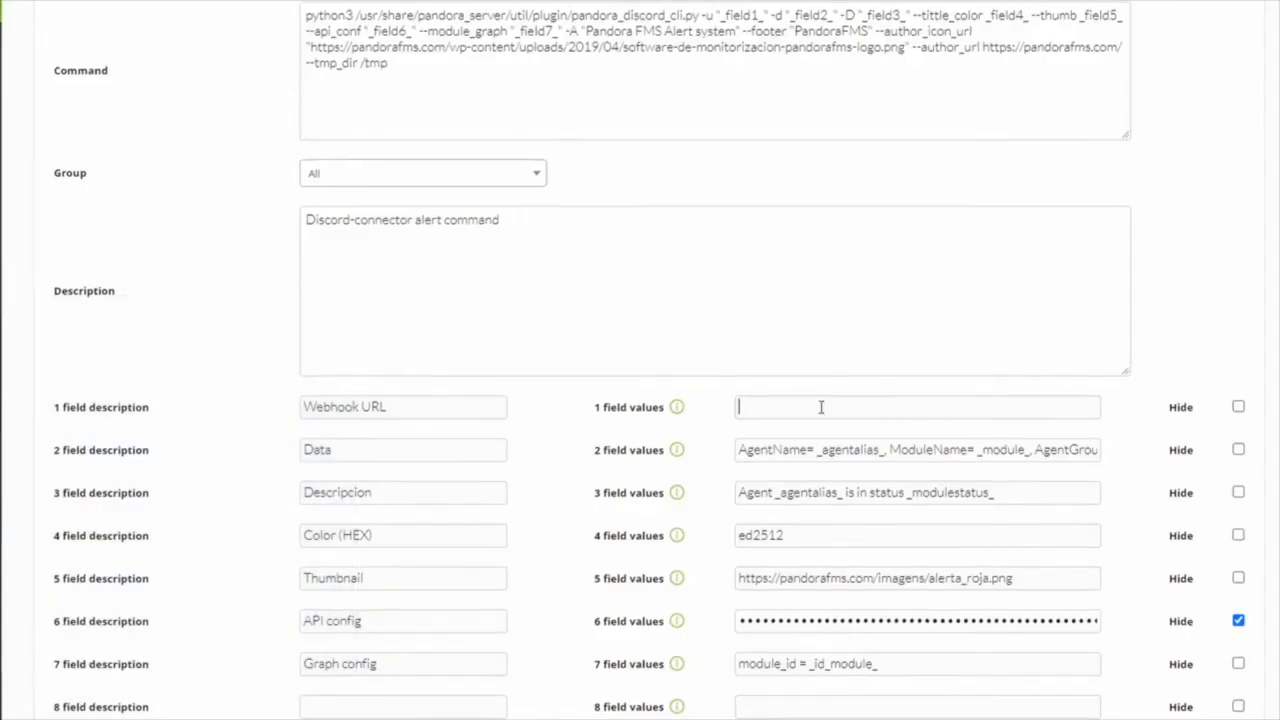
{"action": "key", "text": "ctrl+v"}
{"action": "left_click", "coordinate": [1238, 406]}
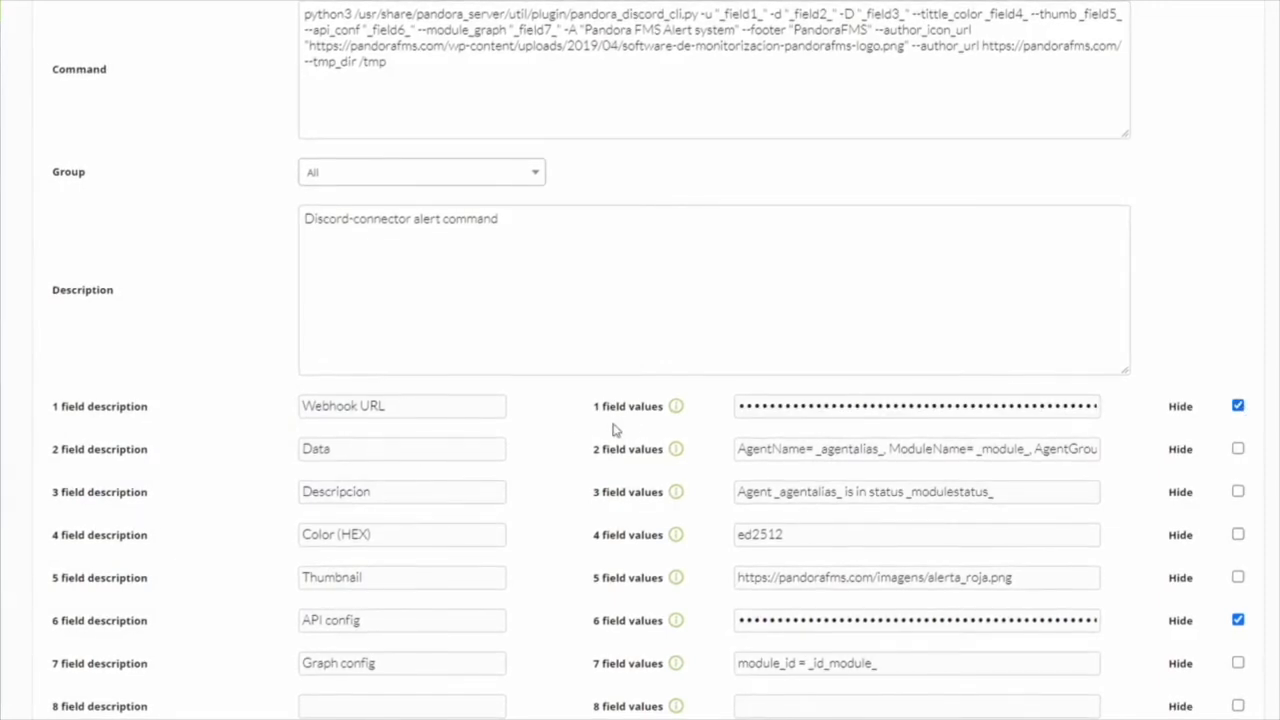
- Create the alert command and check the alert command list for the Discord-connector entry
{"action": "scroll", "coordinate": [575, 490], "scroll_direction": "down", "scroll_amount": 1}
{"action": "scroll", "coordinate": [575, 490], "scroll_direction": "down", "scroll_amount": 1}
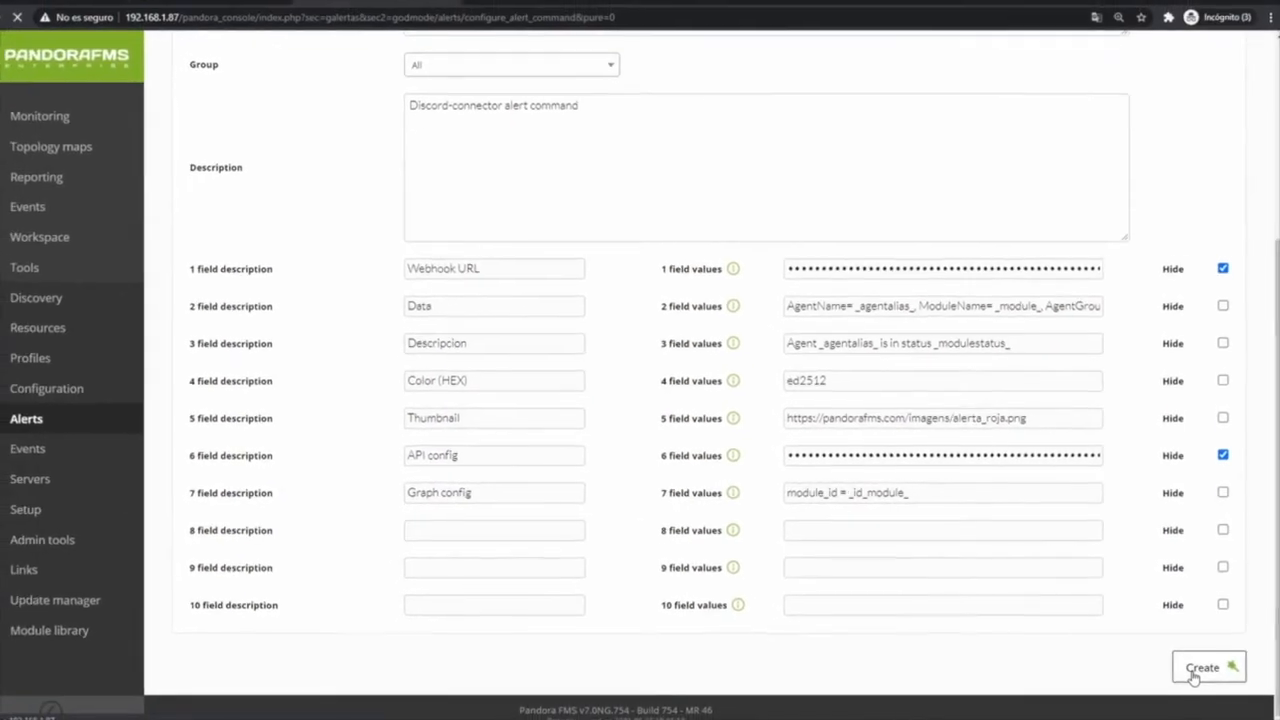
{"action": "left_click", "coordinate": [1203, 668]}
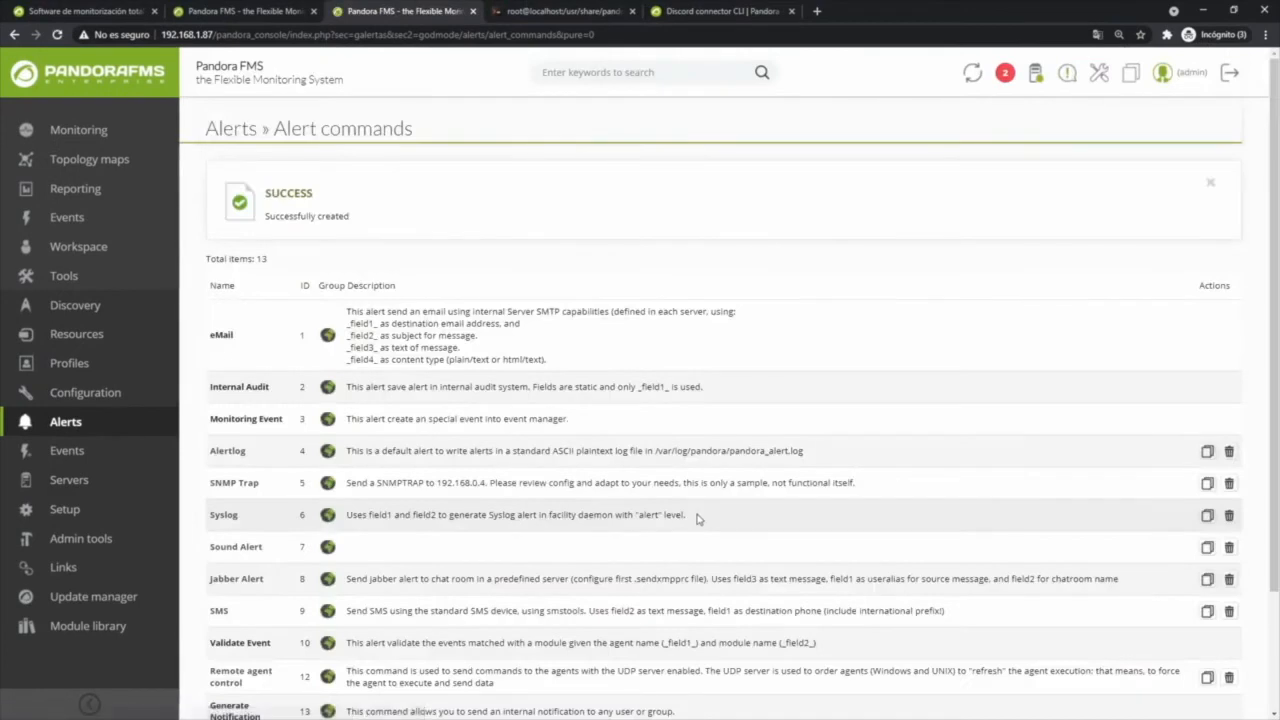
{"action": "scroll", "coordinate": [552, 477], "scroll_direction": "down", "scroll_amount": 2}
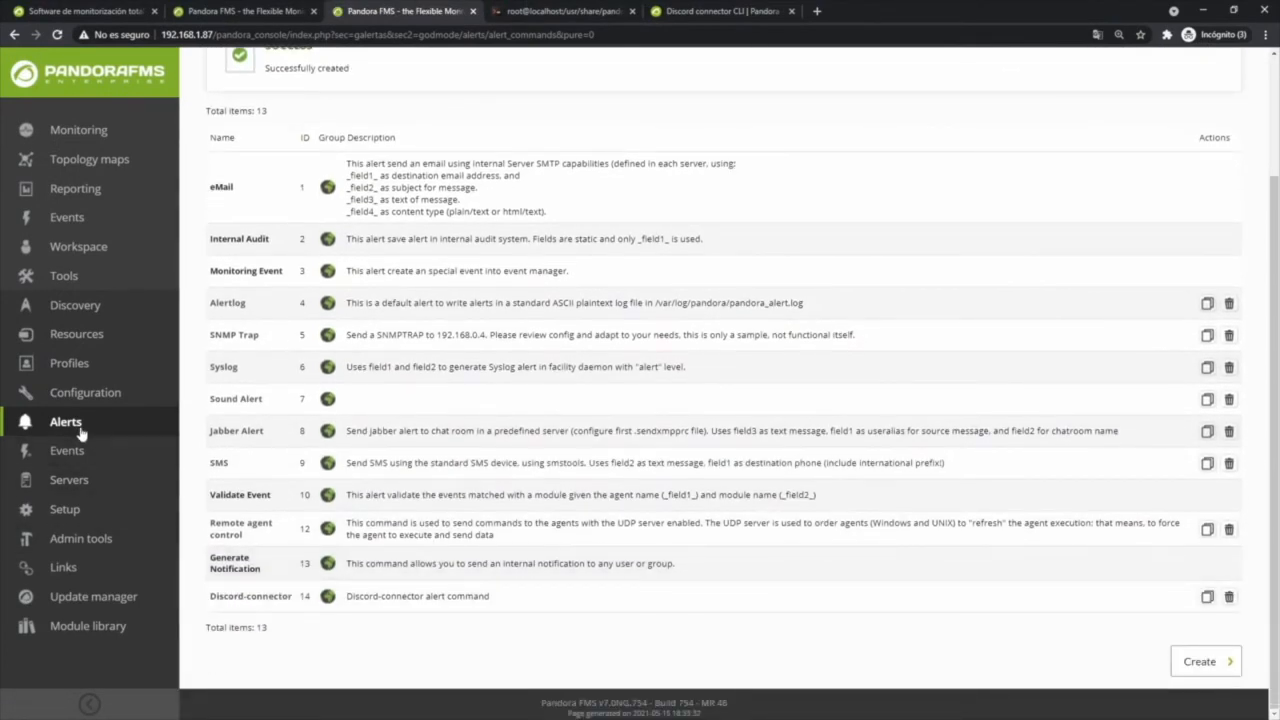
- Start a new alert action named "Discord action" in group All
{"action": "mouse_move", "coordinate": [74, 427]}
{"action": "left_click", "coordinate": [210, 366]}
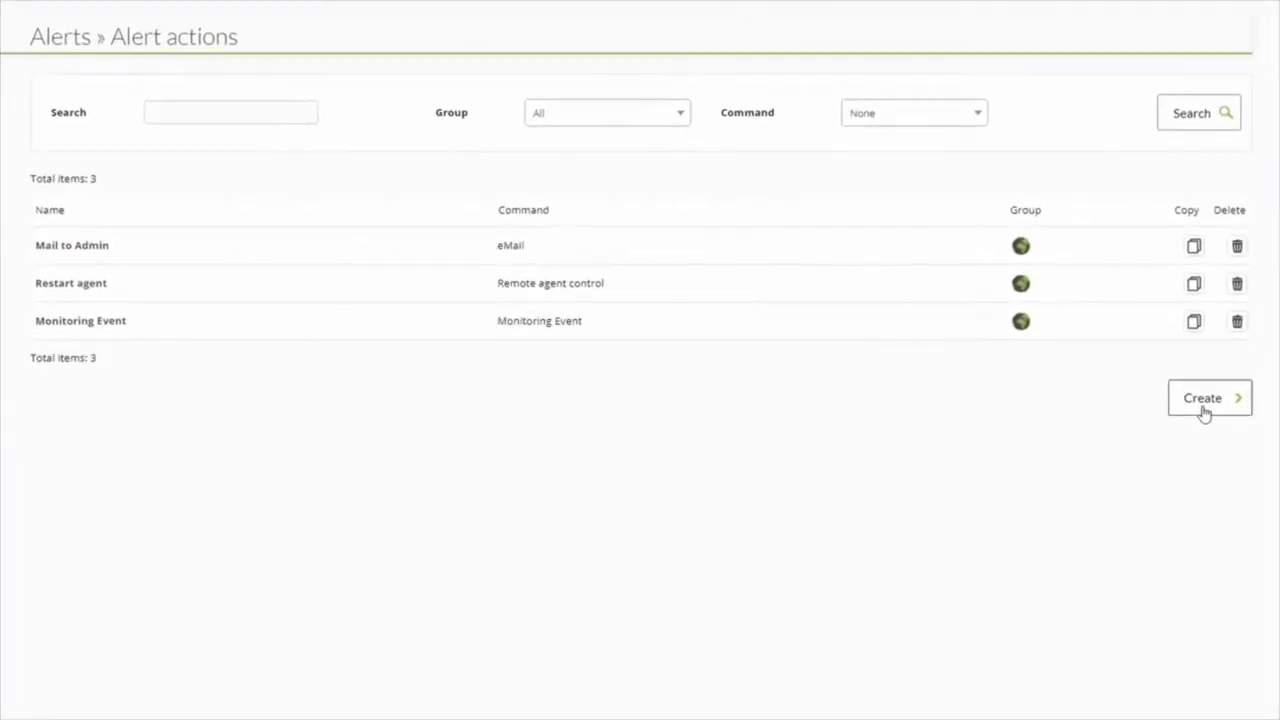
{"action": "left_click", "coordinate": [1210, 398]}
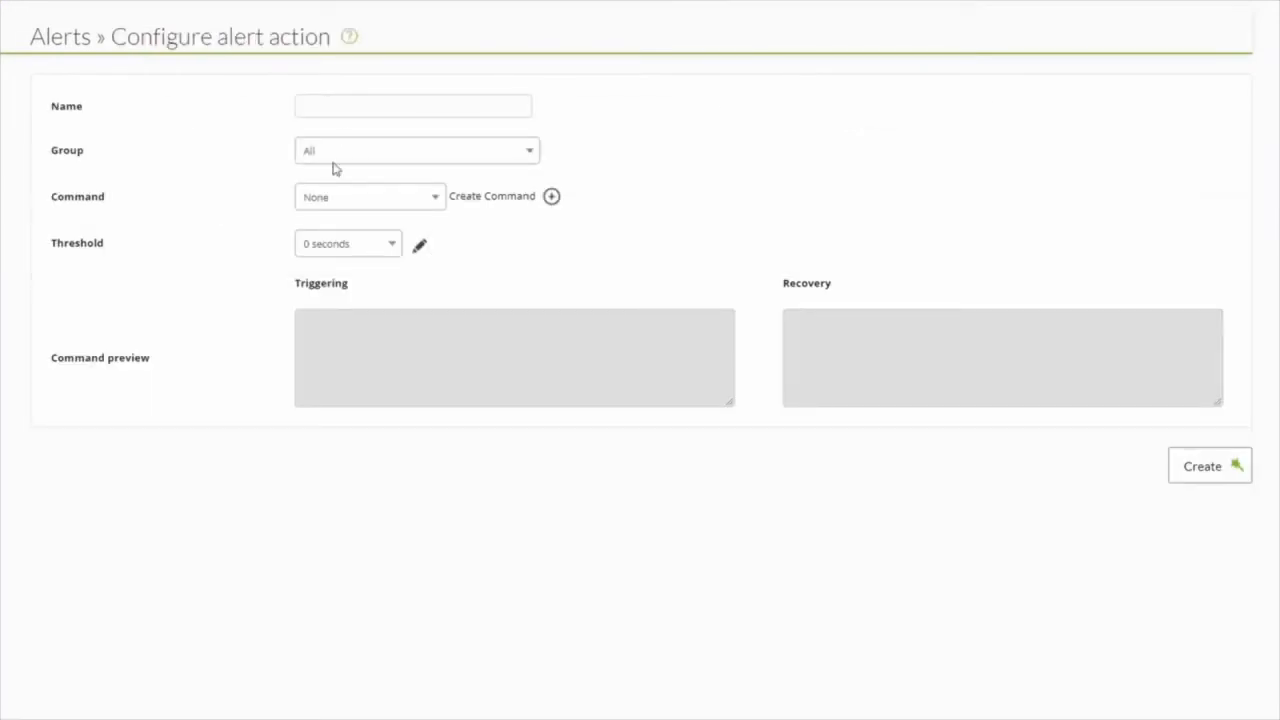
{"action": "left_click", "coordinate": [354, 106]}
{"action": "type", "text": "Discord action"}
{"action": "left_click", "coordinate": [338, 158]}
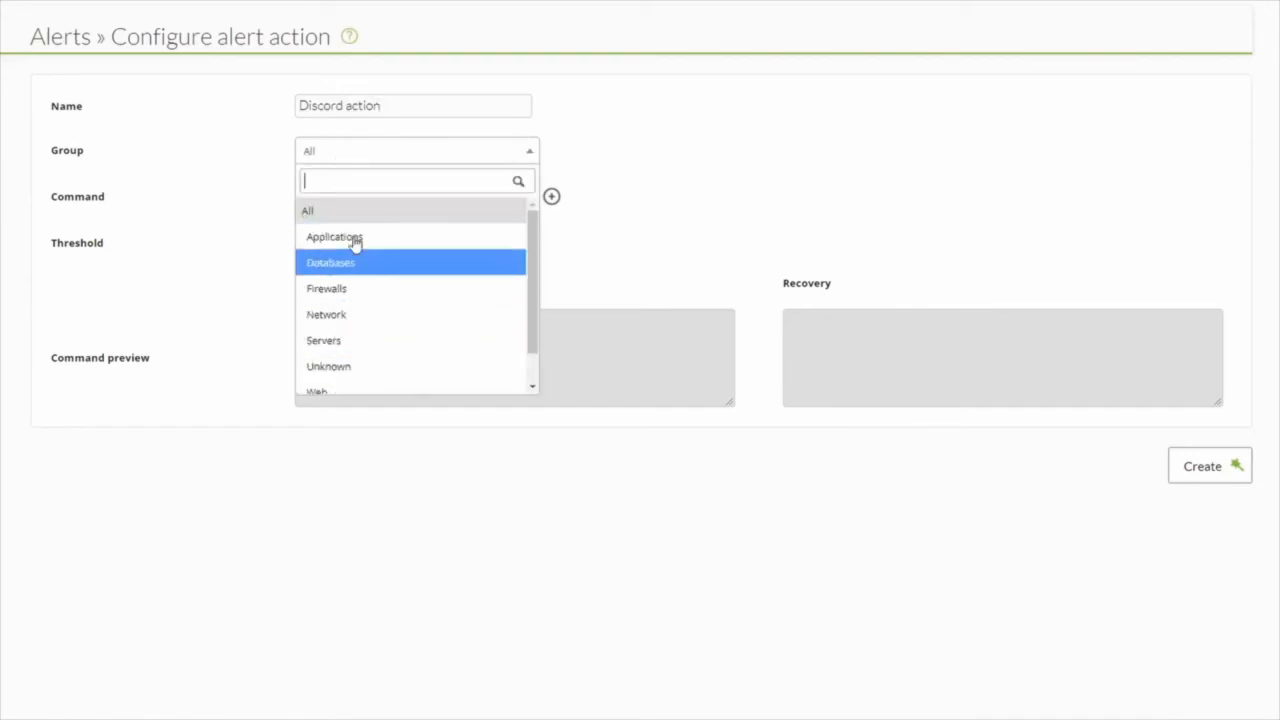
{"action": "left_click", "coordinate": [318, 212]}
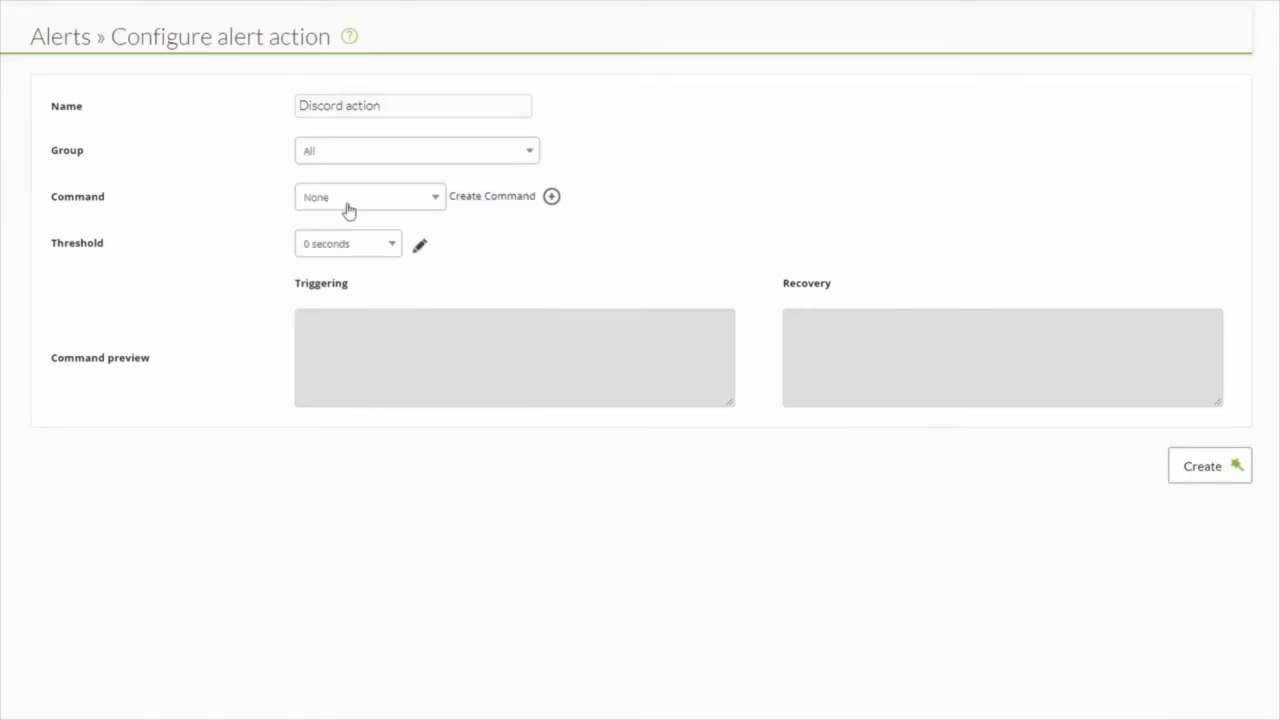
- Assign the Discord-connector command to the new alert action
{"action": "left_click", "coordinate": [348, 209]}
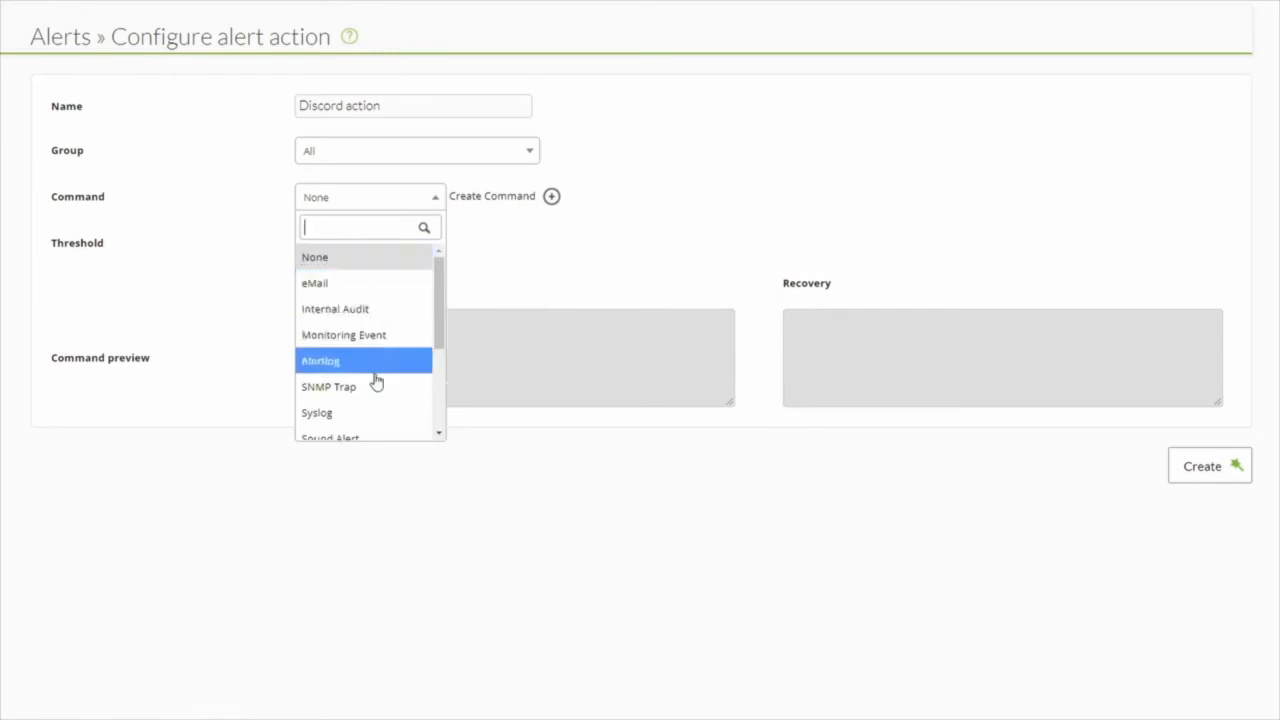
{"action": "scroll", "coordinate": [380, 390], "scroll_direction": "down", "scroll_amount": 3}
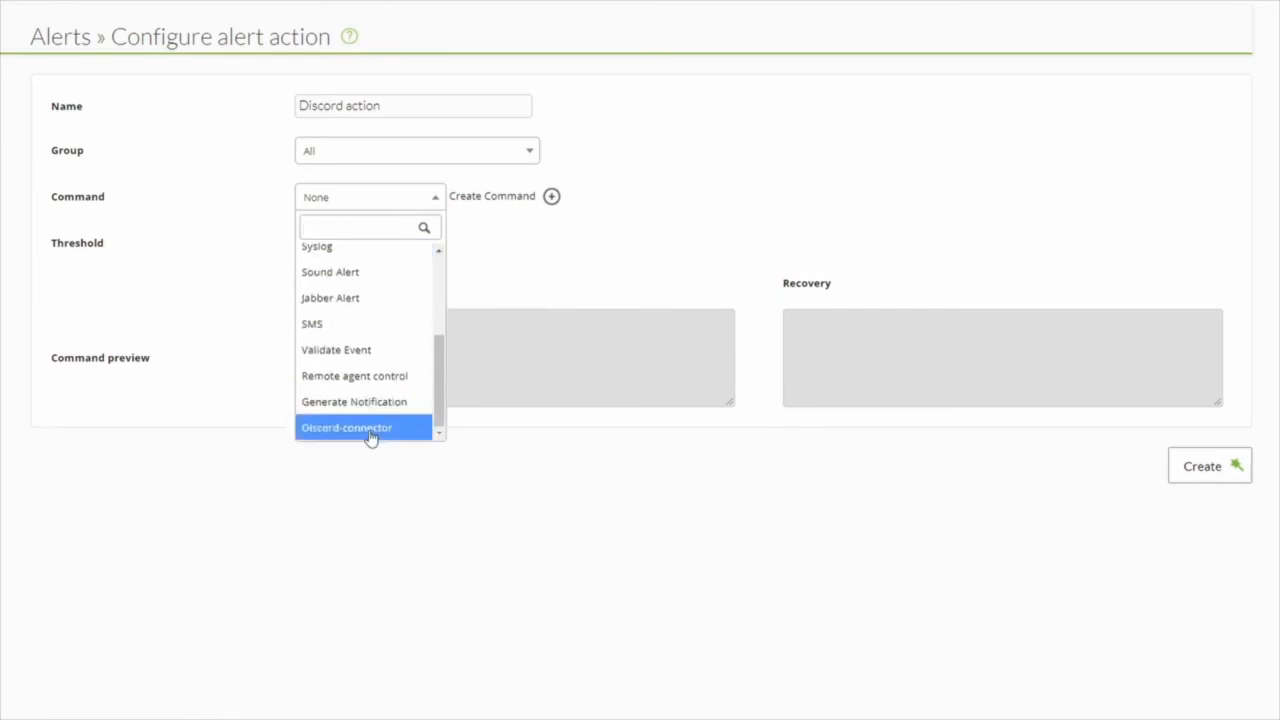
{"action": "left_click", "coordinate": [368, 432]}
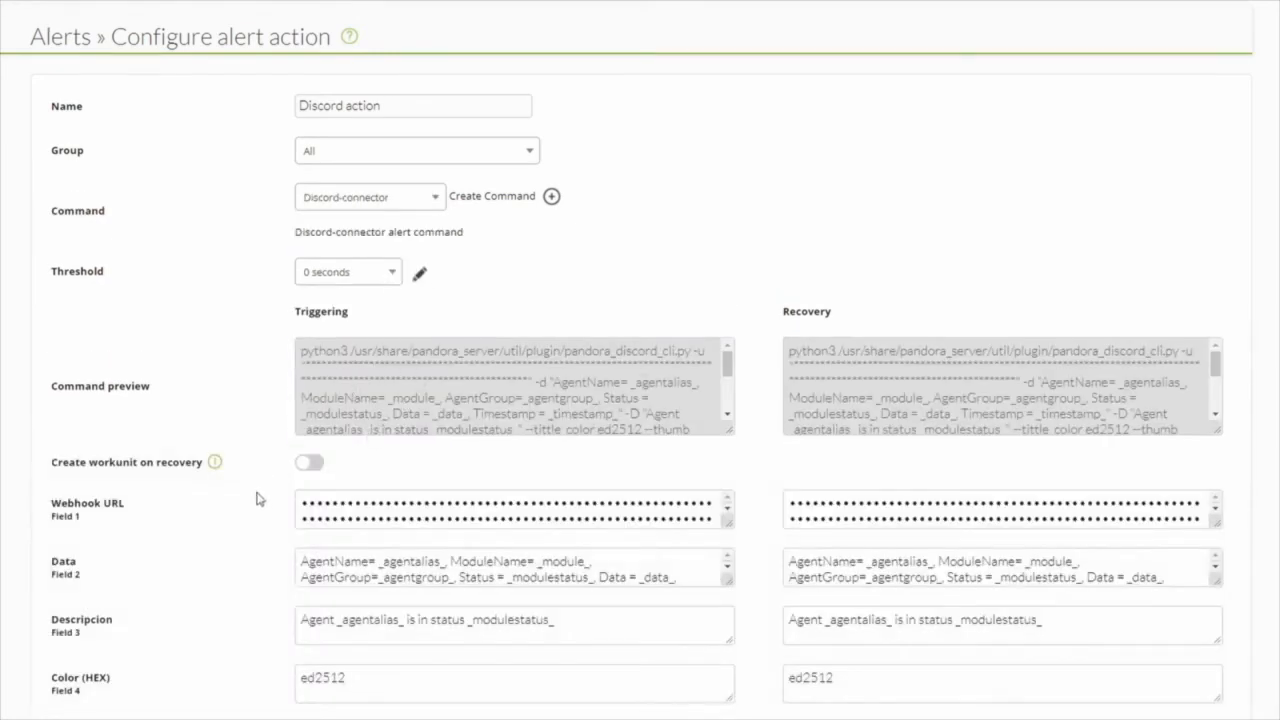
- Examine the action's command preview and its triggering and recovery values for fields 1 to 7
{"action": "scroll", "coordinate": [259, 492], "scroll_direction": "down", "scroll_amount": 2}
{"action": "scroll", "coordinate": [328, 313], "scroll_direction": "down", "scroll_amount": 1}
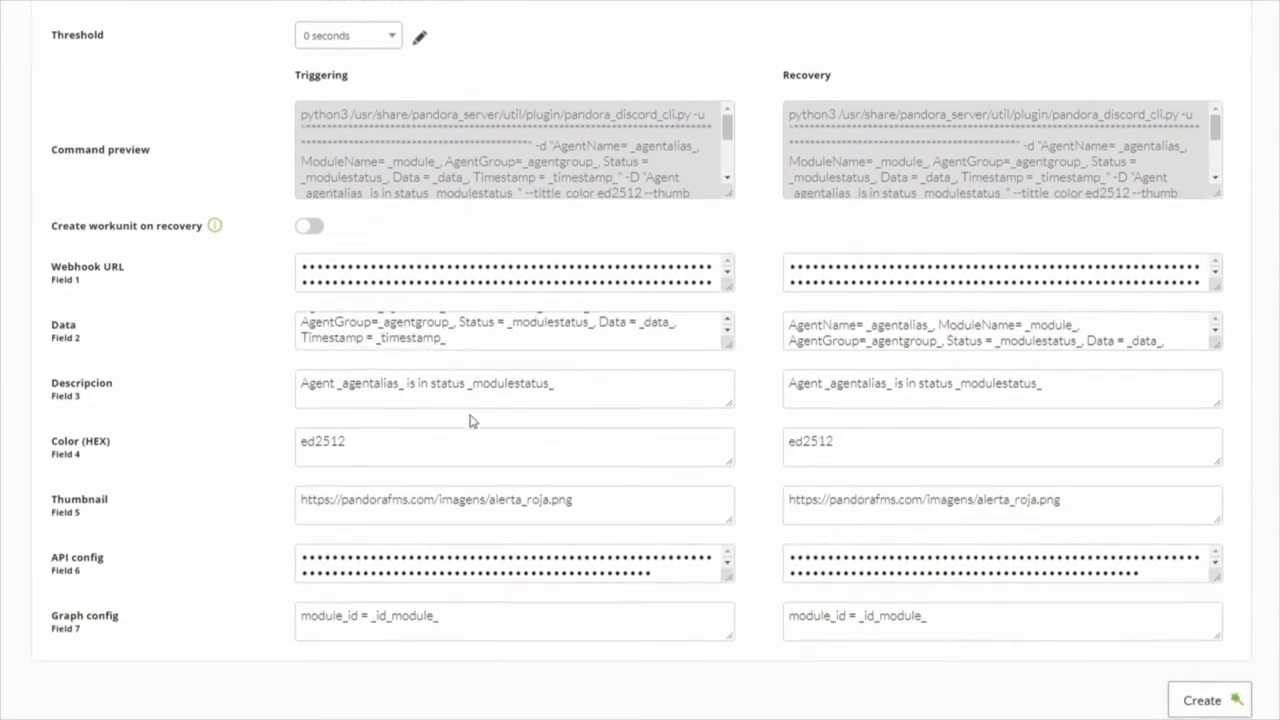
{"action": "scroll", "coordinate": [445, 411], "scroll_direction": "down", "scroll_amount": 1}
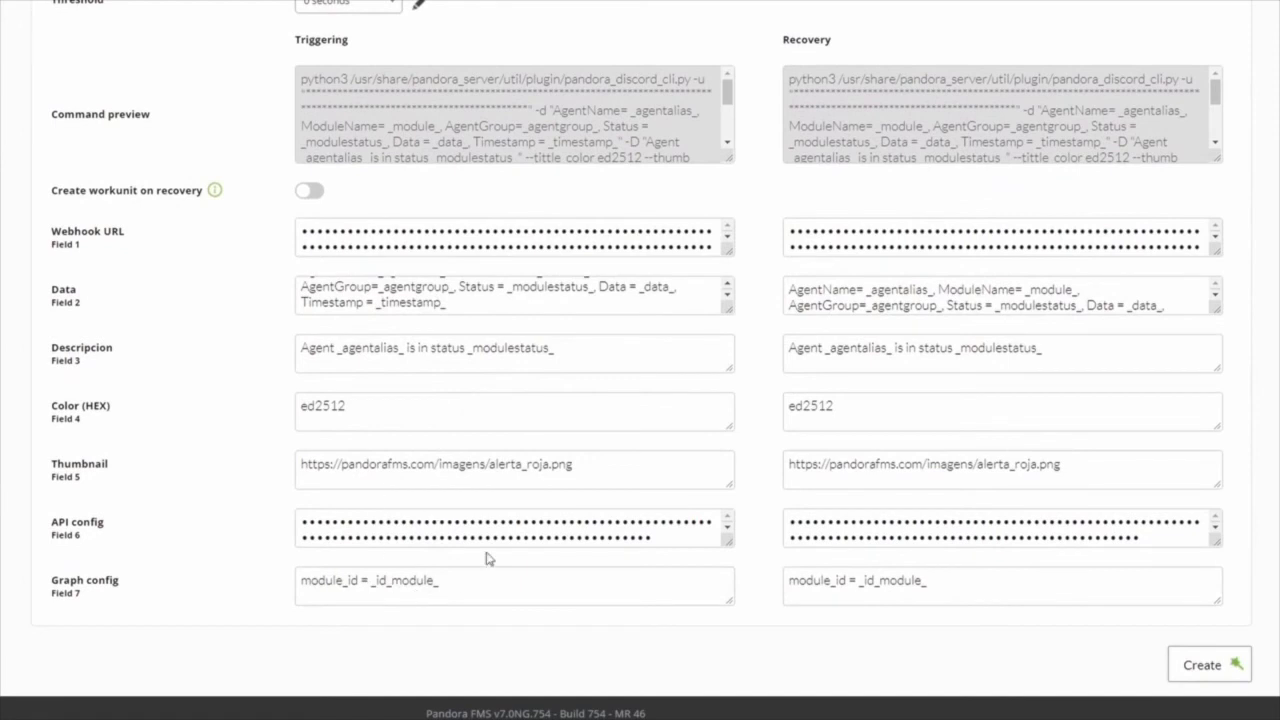
{"action": "scroll", "coordinate": [480, 301], "scroll_direction": "up", "scroll_amount": 1}
{"action": "scroll", "coordinate": [480, 301], "scroll_direction": "up", "scroll_amount": 1}
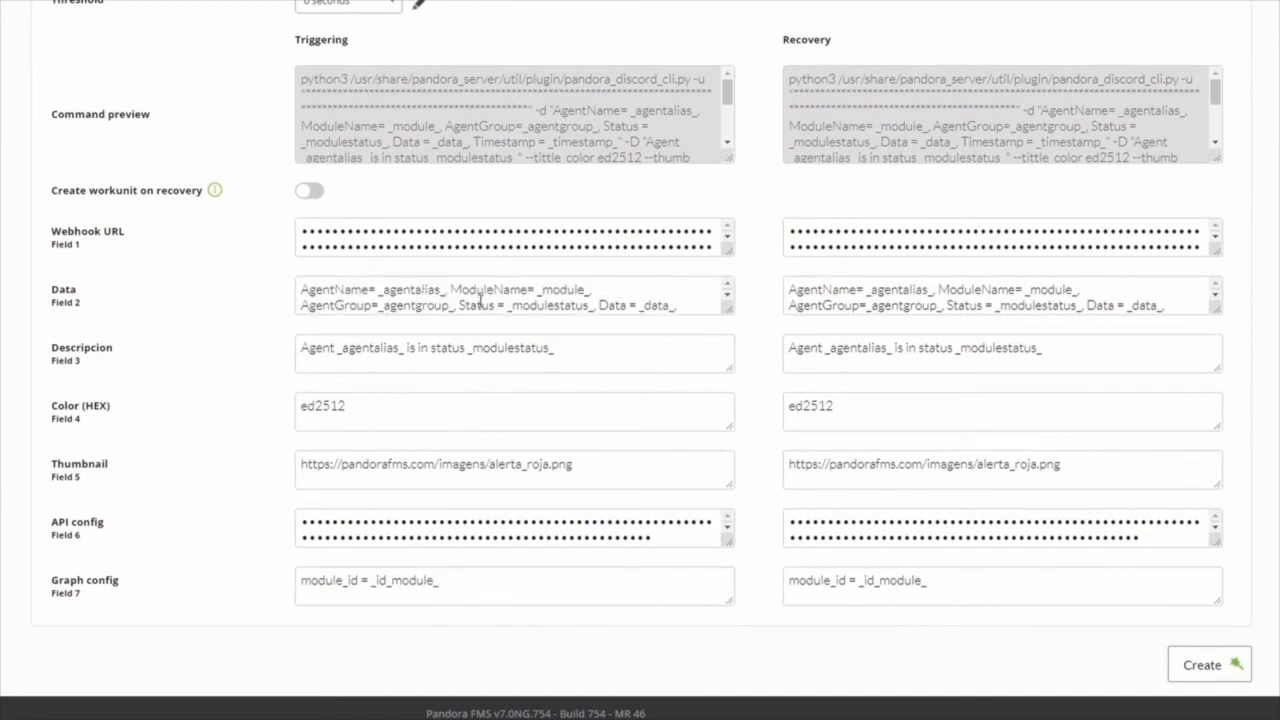
{"action": "scroll", "coordinate": [240, 286], "scroll_direction": "up", "scroll_amount": 2}
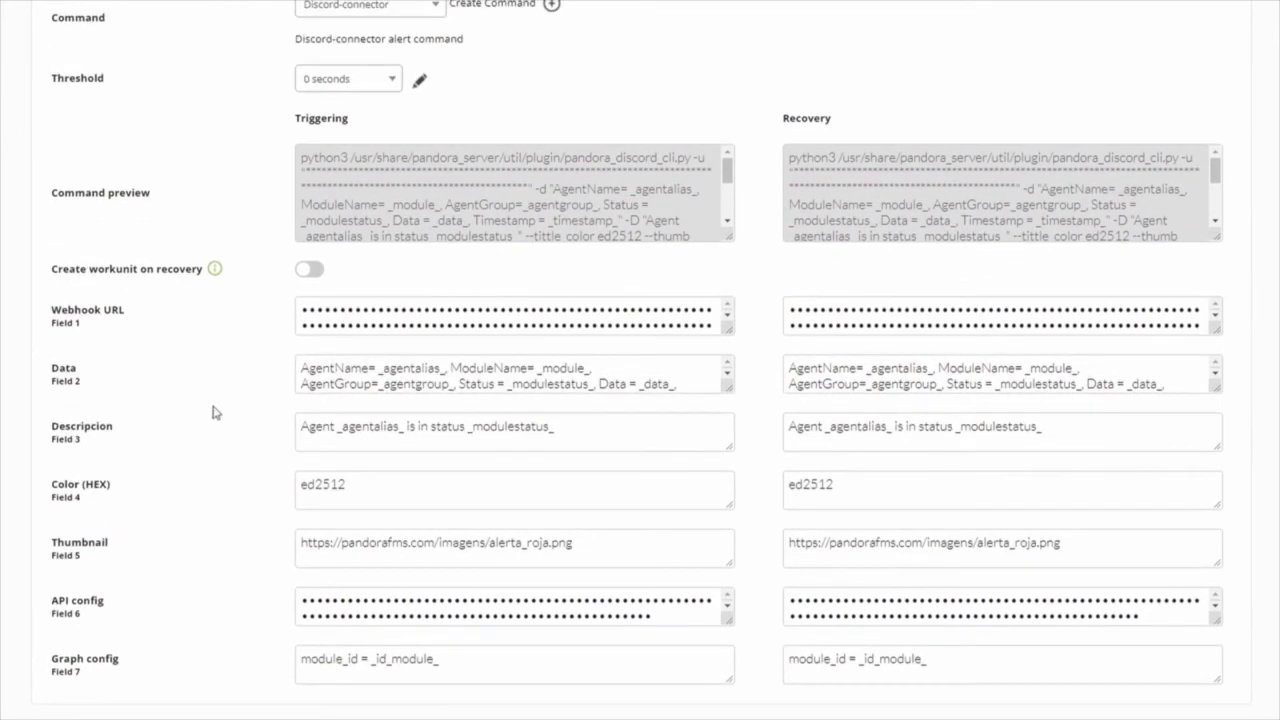
{"action": "scroll", "coordinate": [212, 411], "scroll_direction": "up", "scroll_amount": 2}
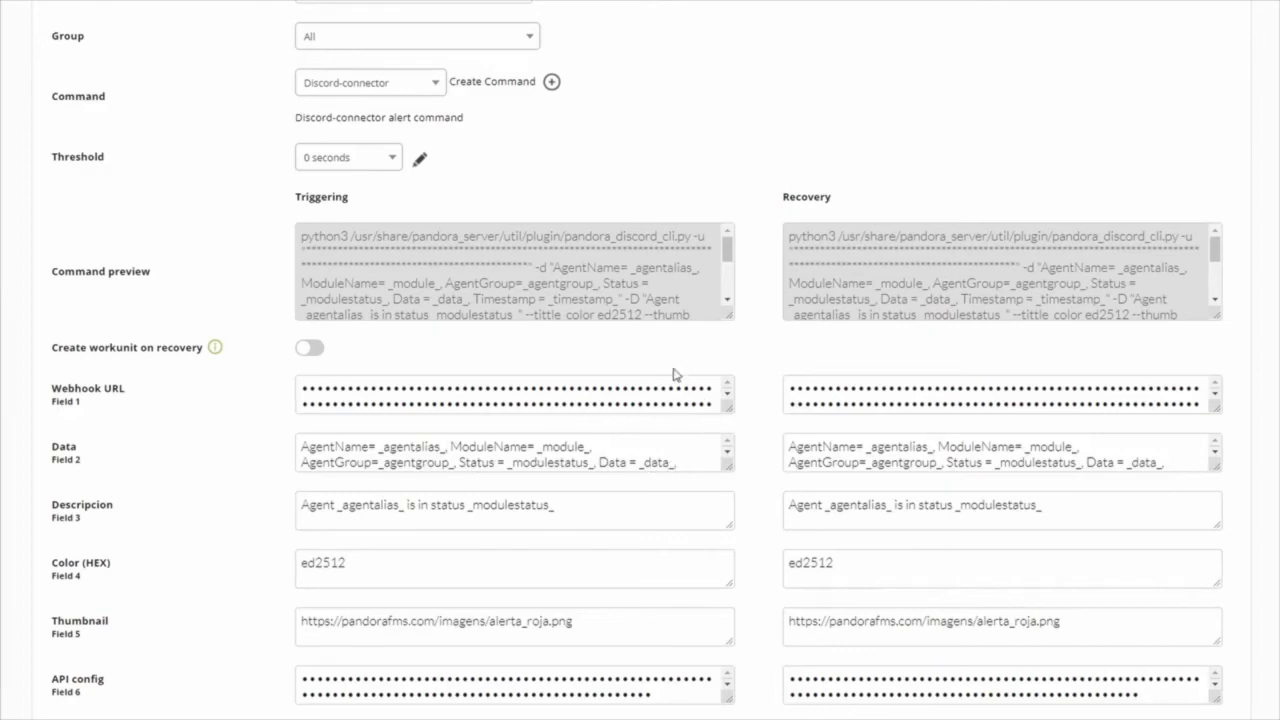
{"action": "left_click_drag", "start_coordinate": [295, 204], "coordinate": [366, 203]}
{"action": "left_click", "coordinate": [276, 486]}
{"action": "left_click_drag", "start_coordinate": [782, 204], "coordinate": [834, 232]}
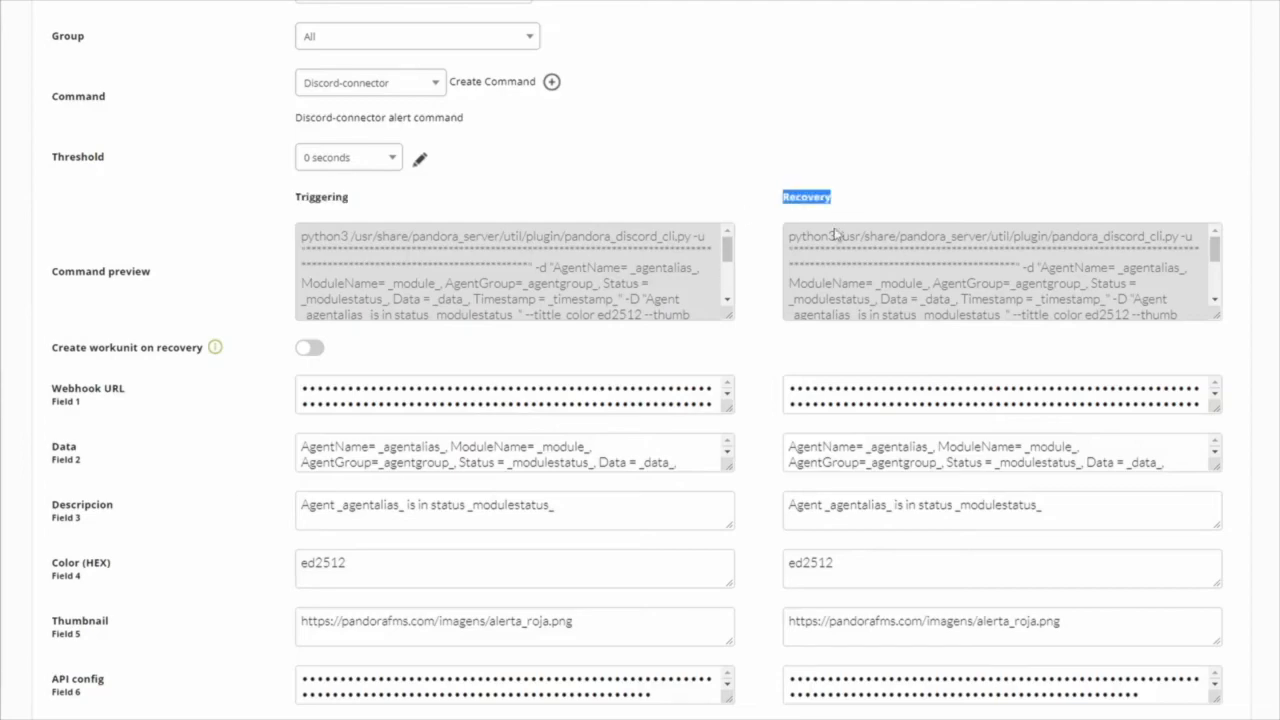
{"action": "left_click", "coordinate": [749, 507]}
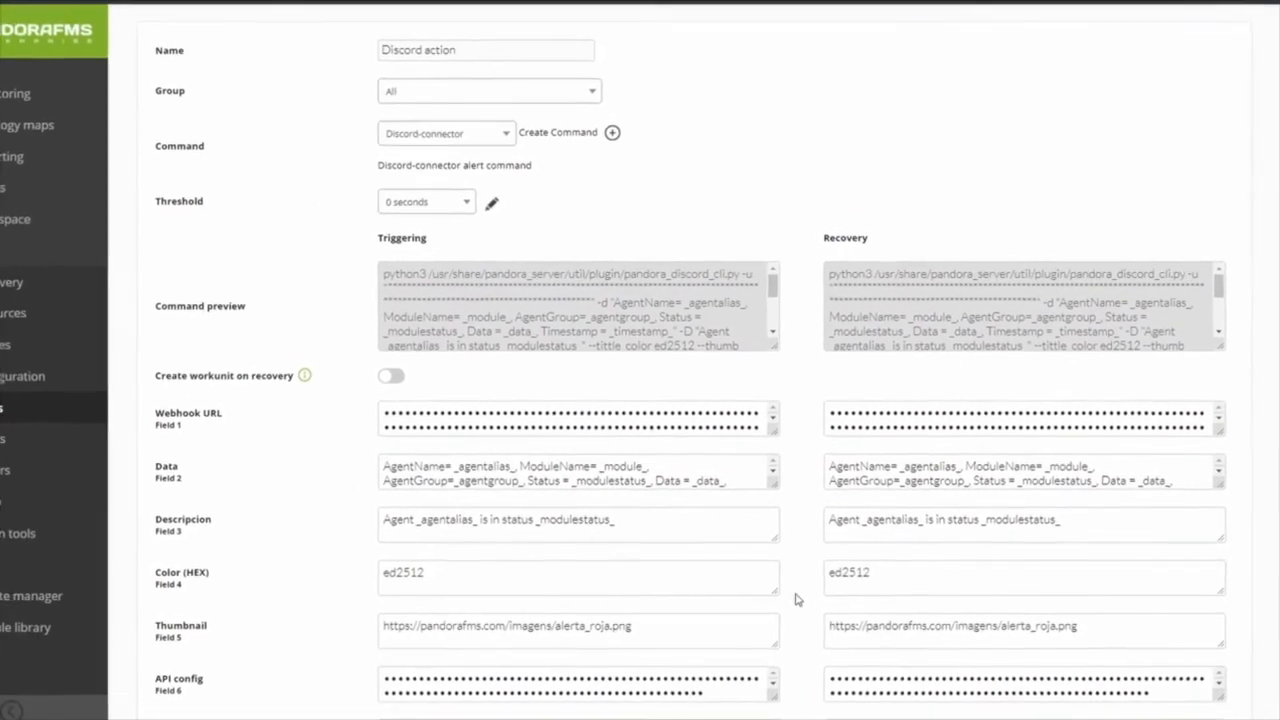
- Create the Discord action alert action with its prefilled field values
{"action": "scroll", "coordinate": [790, 611], "scroll_direction": "down", "scroll_amount": 2}
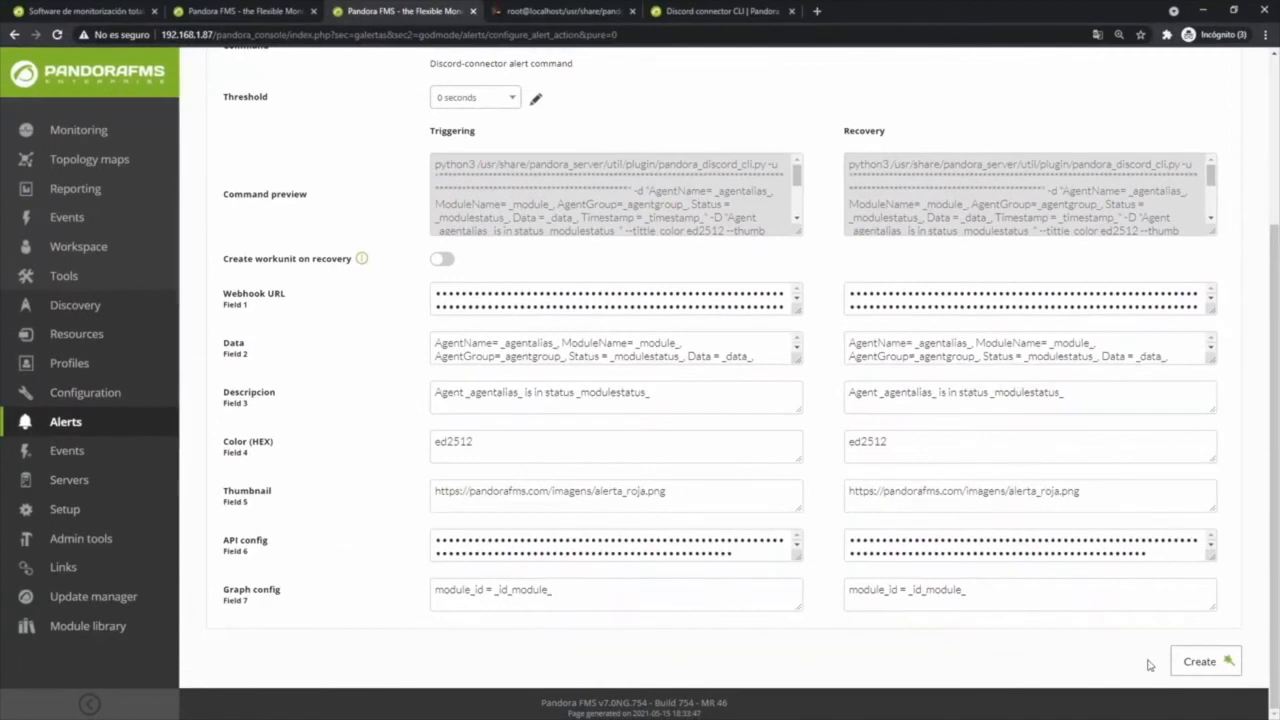
{"action": "left_click", "coordinate": [1200, 661]}
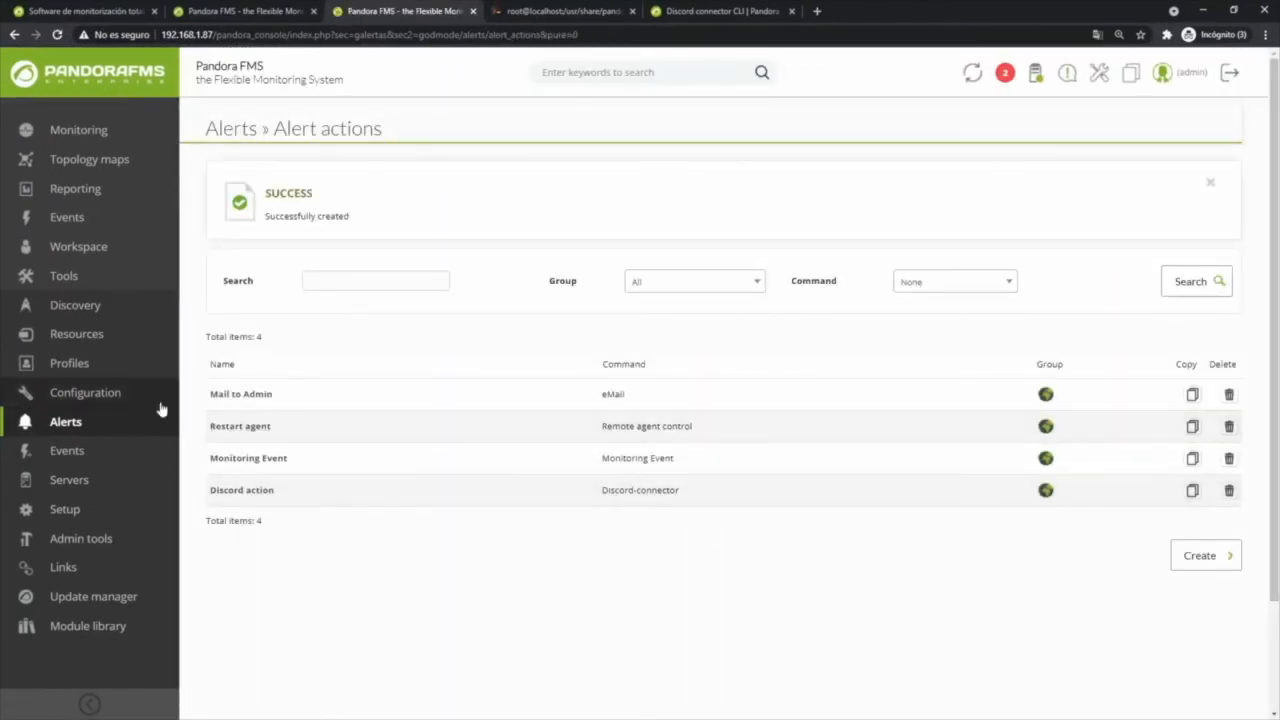
- Start a new alert template named "Discord Critical condition" in group All and continue to its conditions
{"action": "mouse_move", "coordinate": [70, 428]}
{"action": "left_click", "coordinate": [212, 338]}
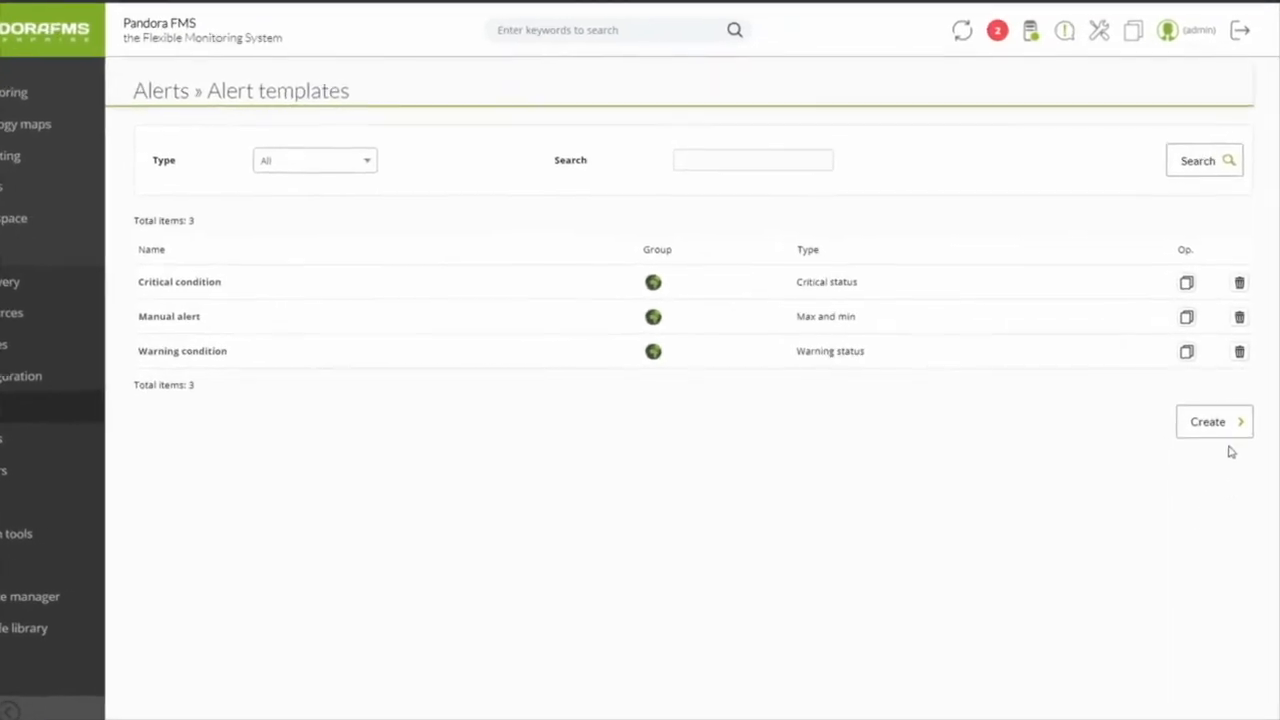
{"action": "left_click", "coordinate": [1223, 405]}
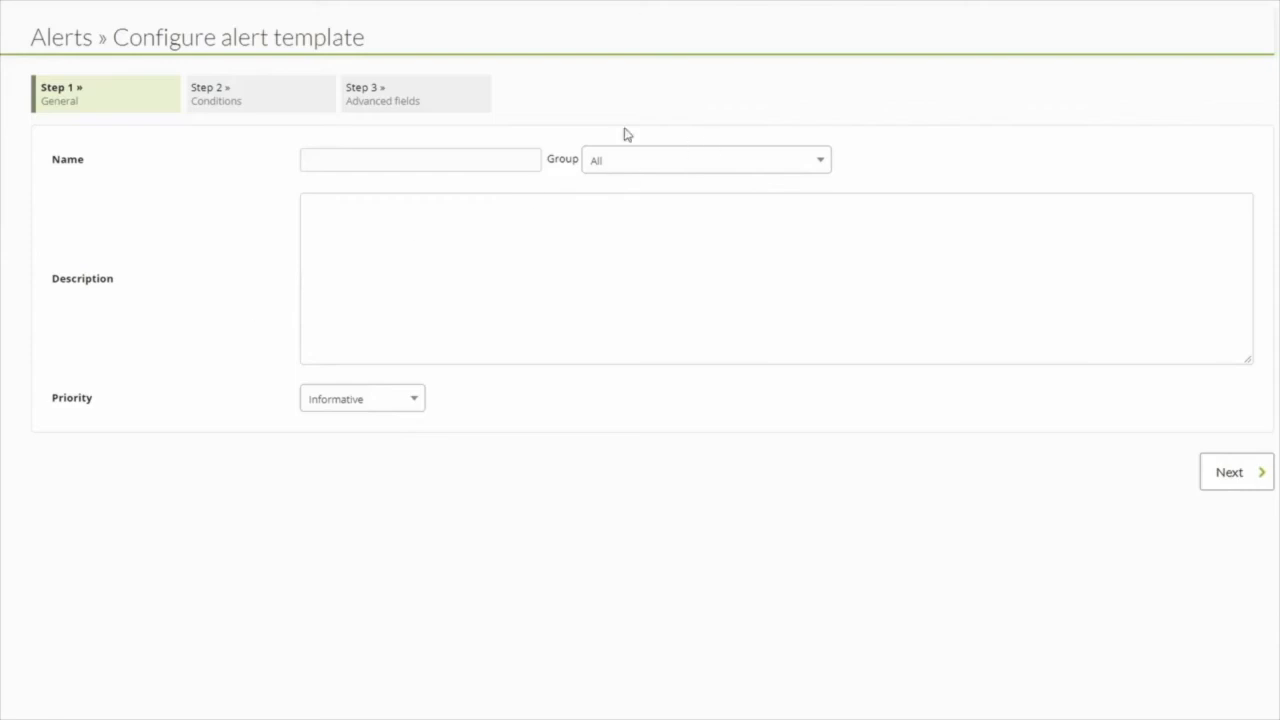
{"action": "left_click", "coordinate": [341, 151]}
{"action": "type", "text": "Discord Critical condition"}
{"action": "left_click", "coordinate": [637, 163]}
{"action": "left_click", "coordinate": [624, 226]}
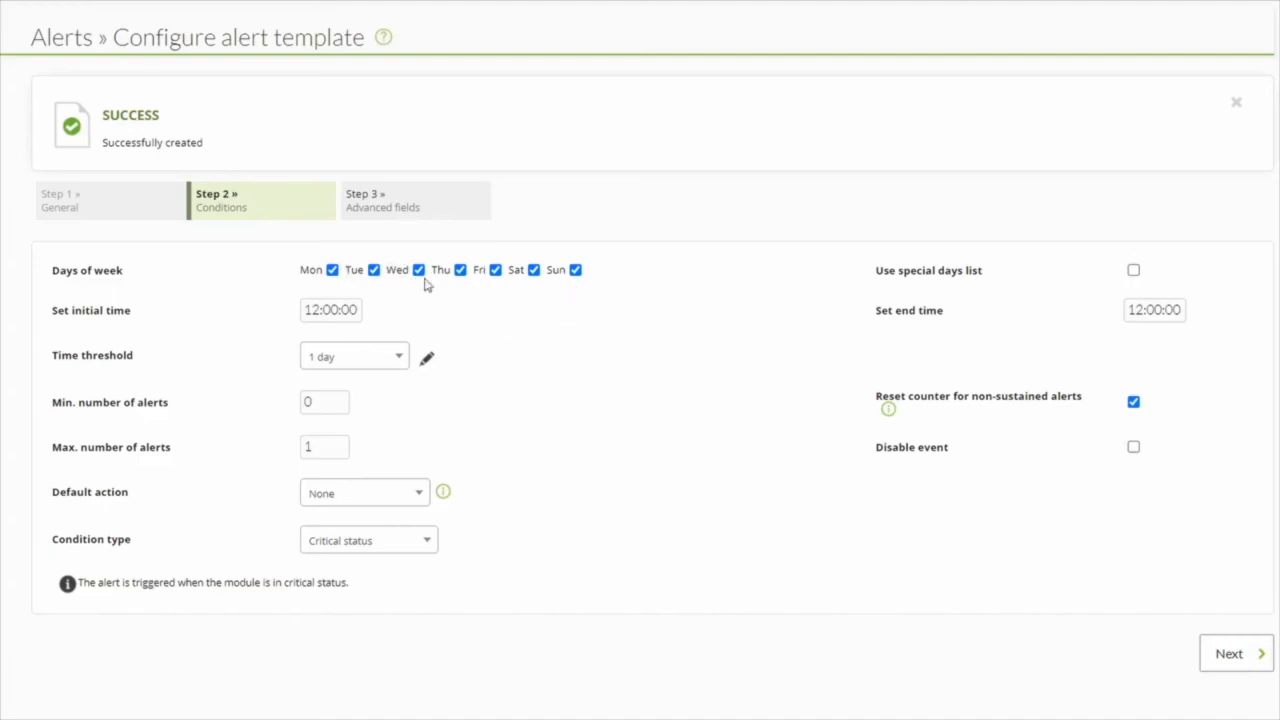
- Check the template's time threshold and minimum and maximum number of alerts, and turn off the counter reset for non-sustained alerts
{"action": "left_click_drag", "start_coordinate": [328, 407], "coordinate": [250, 424]}
{"action": "left_click", "coordinate": [340, 360]}
{"action": "left_click", "coordinate": [346, 356]}
{"action": "left_click_drag", "start_coordinate": [327, 451], "coordinate": [282, 462]}
{"action": "left_click_drag", "start_coordinate": [331, 407], "coordinate": [284, 415]}
{"action": "left_click_drag", "start_coordinate": [334, 452], "coordinate": [261, 455]}
{"action": "left_click_drag", "start_coordinate": [334, 405], "coordinate": [268, 411]}
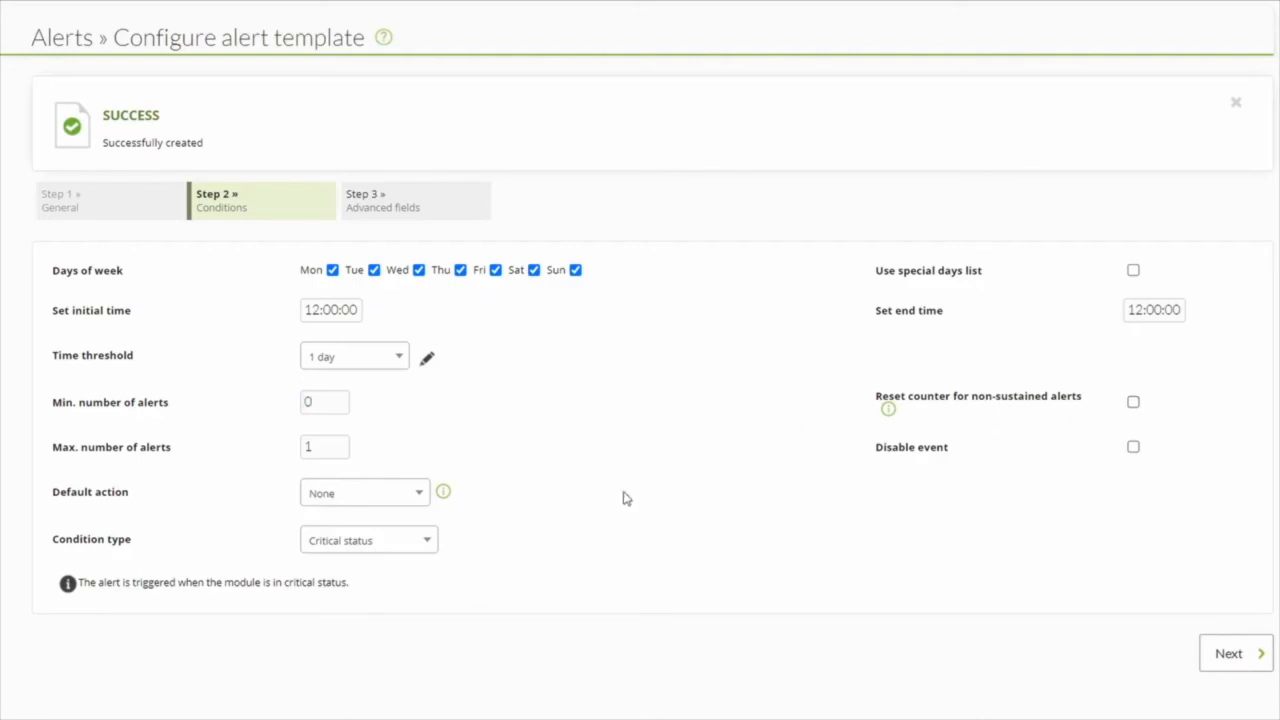
- Set the template's default action to Discord action and continue to the advanced fields
{"action": "left_click", "coordinate": [371, 494]}
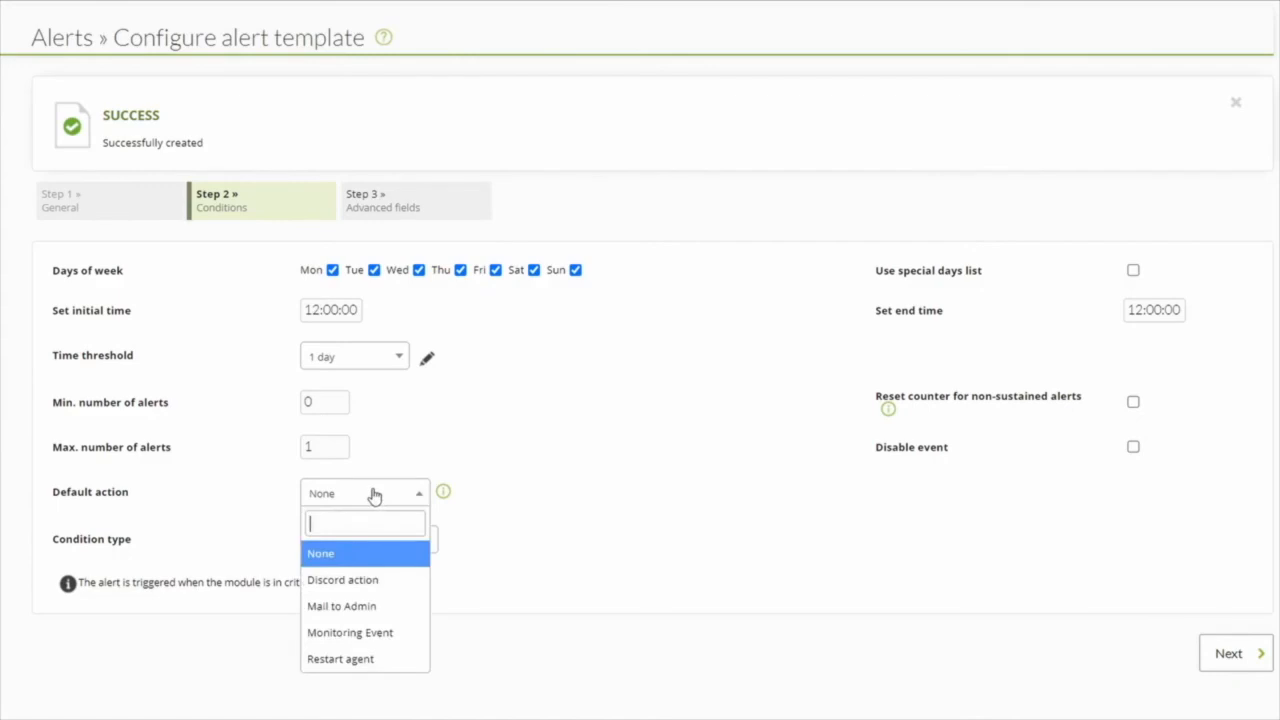
{"action": "left_click", "coordinate": [362, 582]}
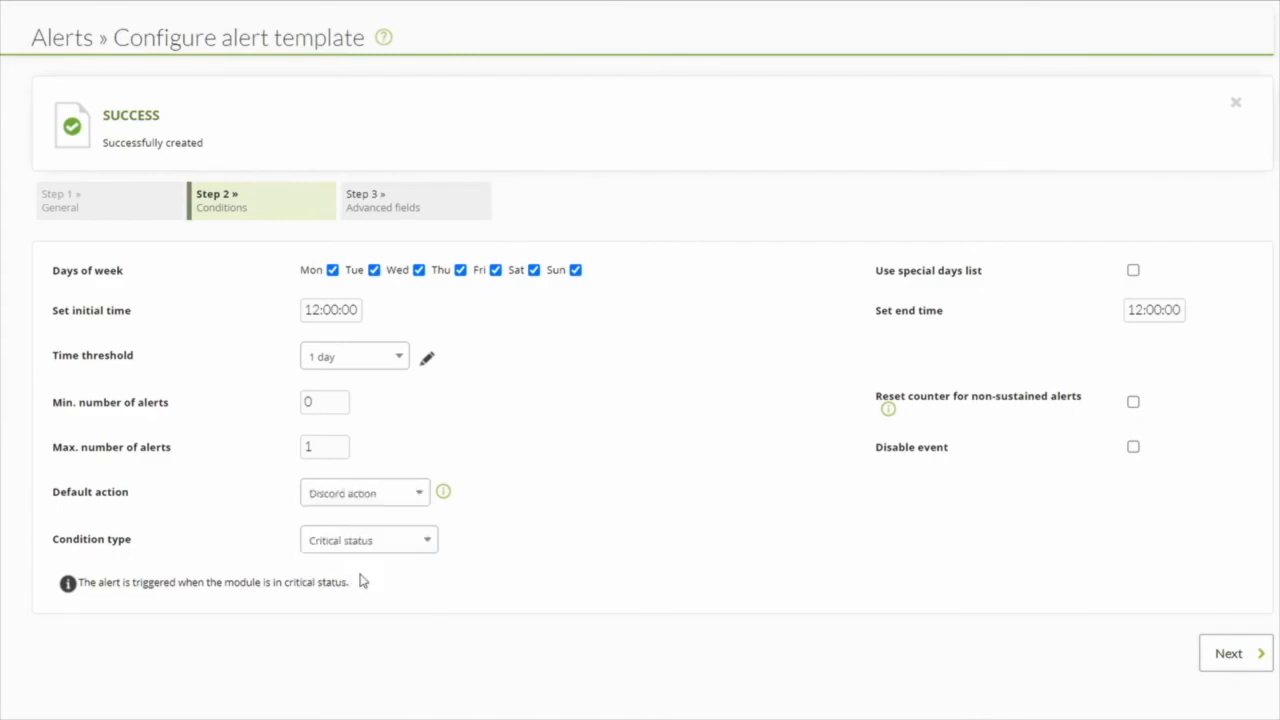
{"action": "left_click", "coordinate": [1241, 652]}
- Enable alert recovery for the template, look over the triggering and recovery fields, and finish the template
{"action": "left_click", "coordinate": [345, 284]}
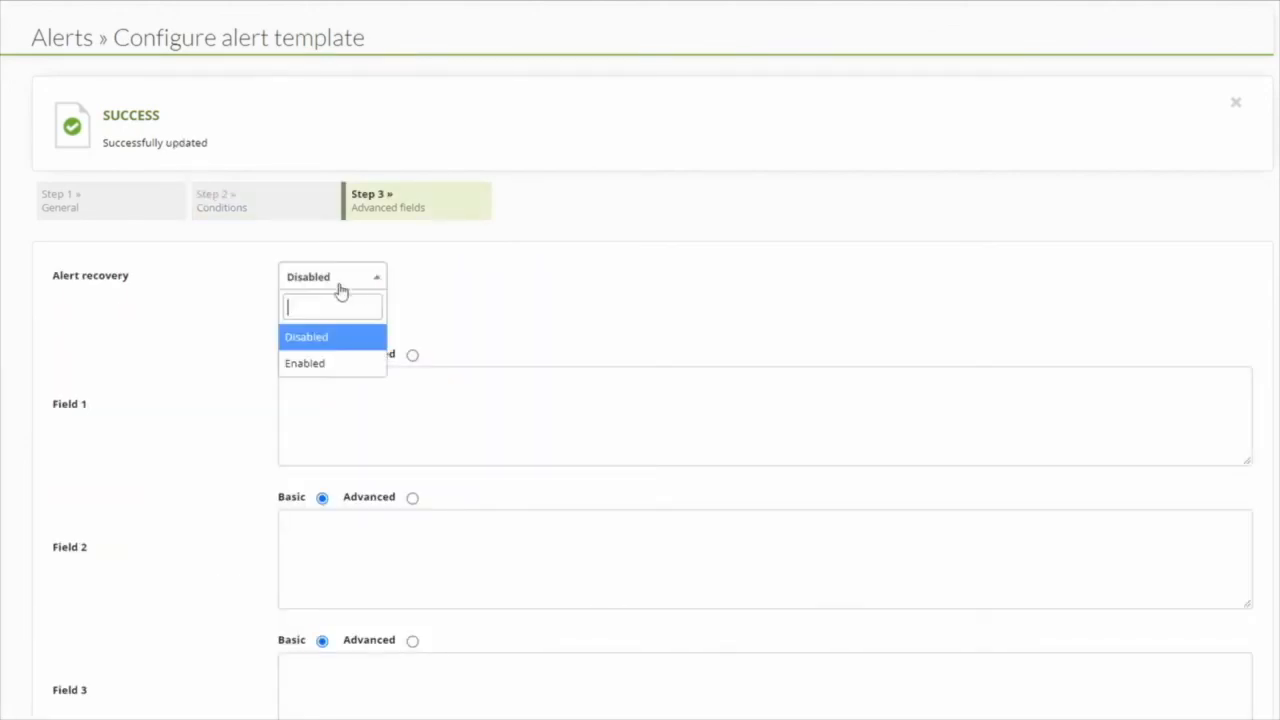
{"action": "left_click", "coordinate": [327, 365]}
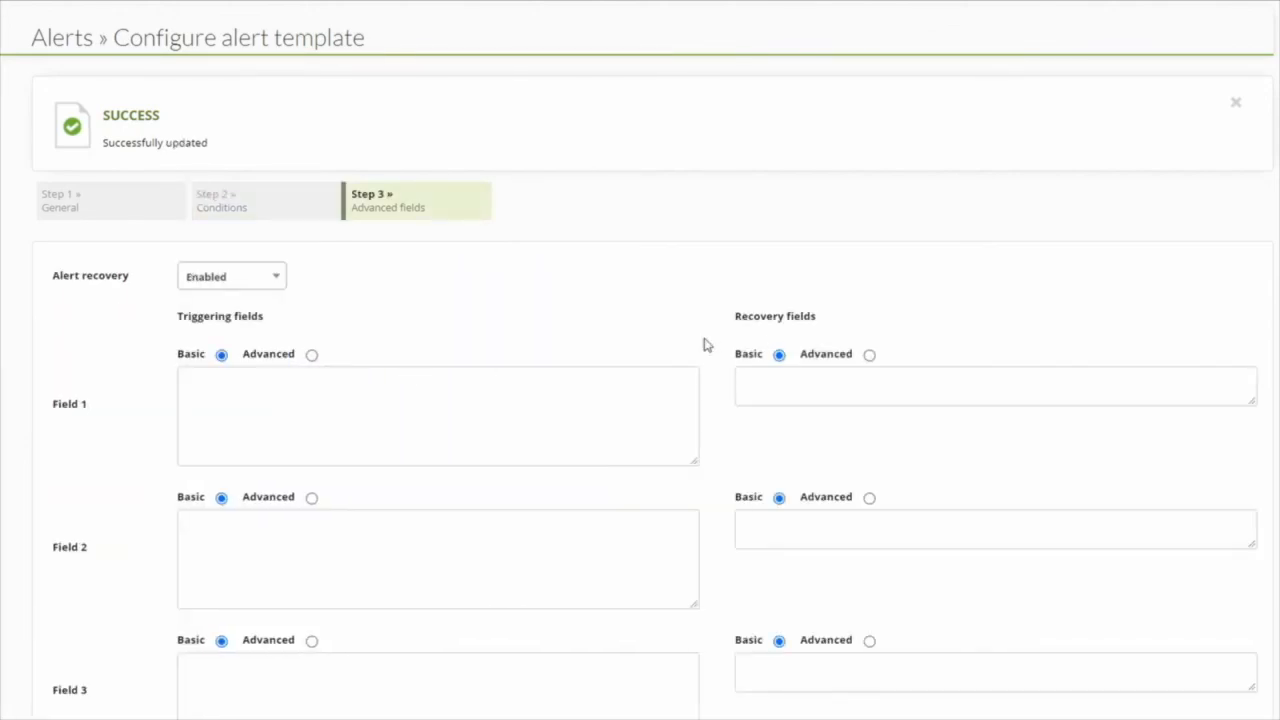
{"action": "scroll", "coordinate": [700, 380], "scroll_direction": "down", "scroll_amount": 3}
{"action": "scroll", "coordinate": [735, 386], "scroll_direction": "down", "scroll_amount": 9}
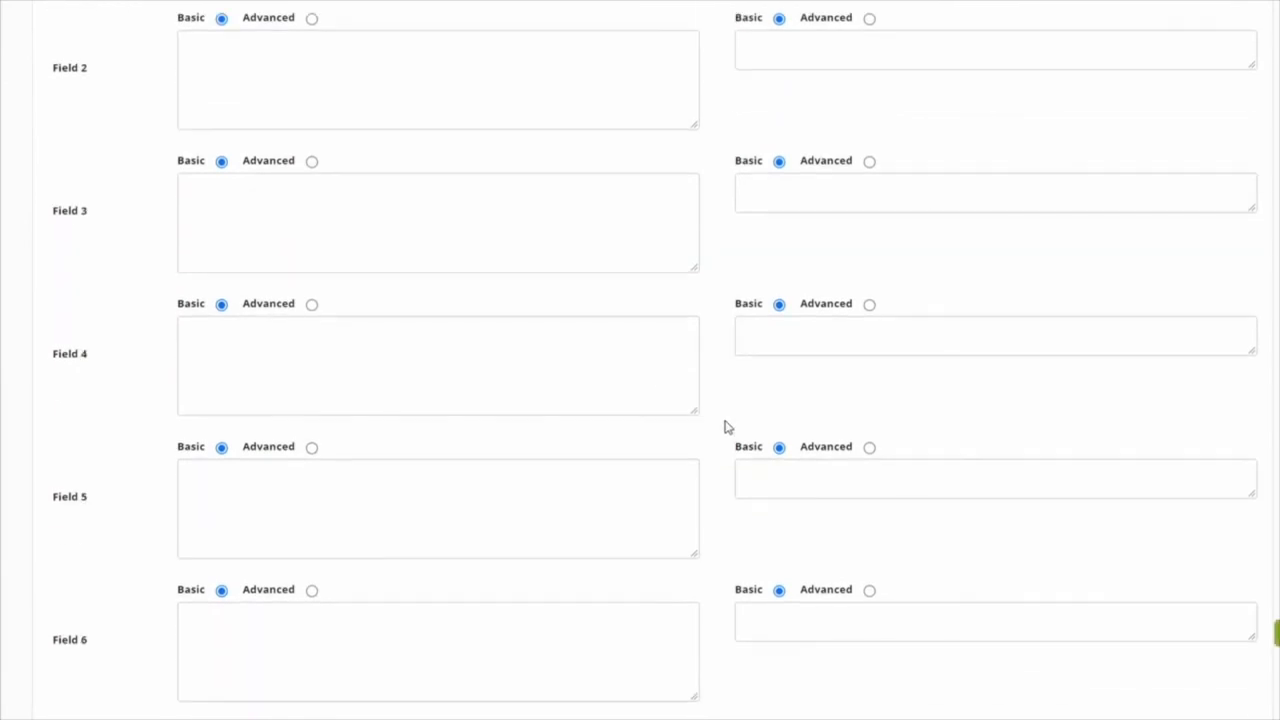
{"action": "scroll", "coordinate": [640, 515], "scroll_direction": "up", "scroll_amount": 8}
{"action": "scroll", "coordinate": [695, 555], "scroll_direction": "down", "scroll_amount": 7}
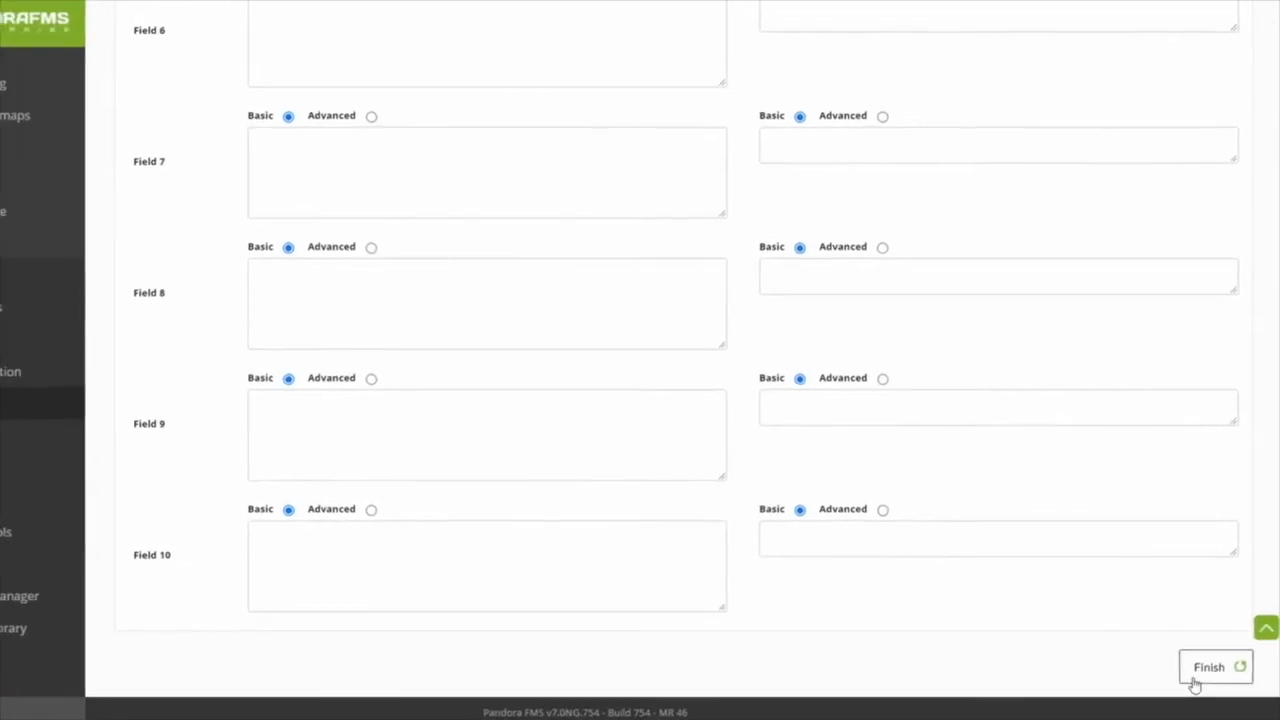
{"action": "left_click", "coordinate": [1195, 680]}
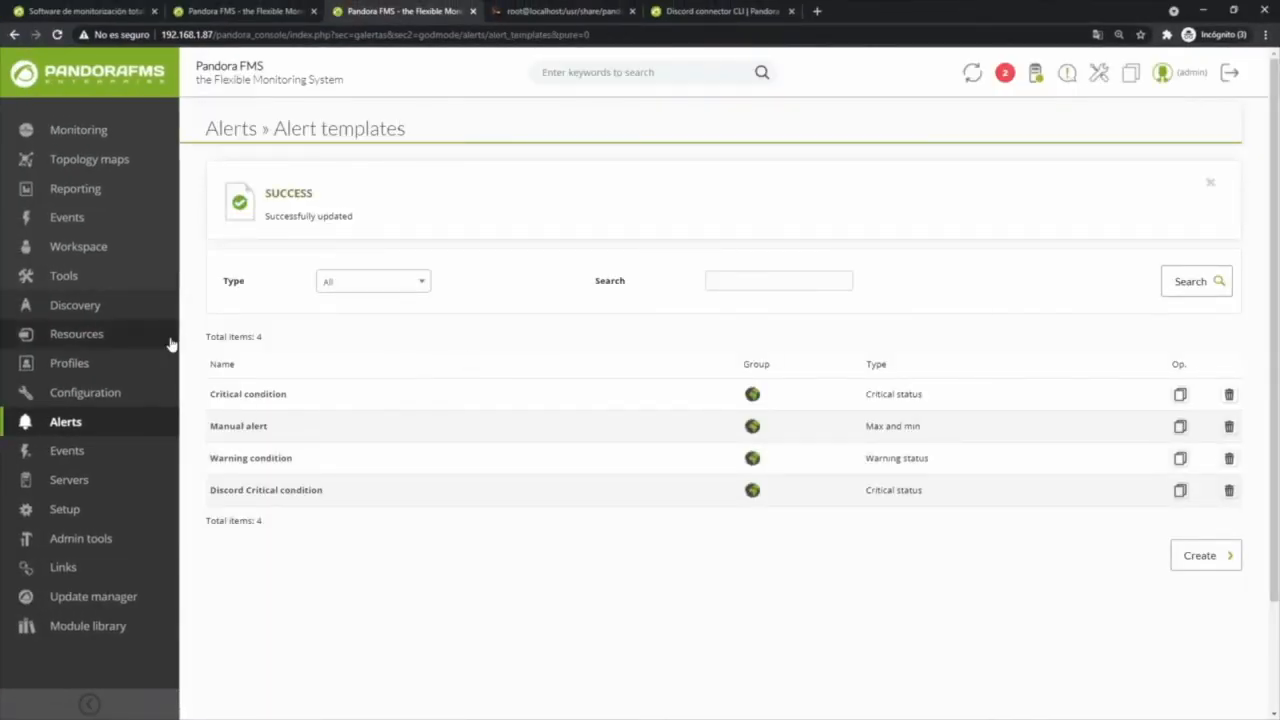
- Return to the console's overview and open the localhost.localdomain agent from the list of all agents
{"action": "left_click", "coordinate": [120, 93]}
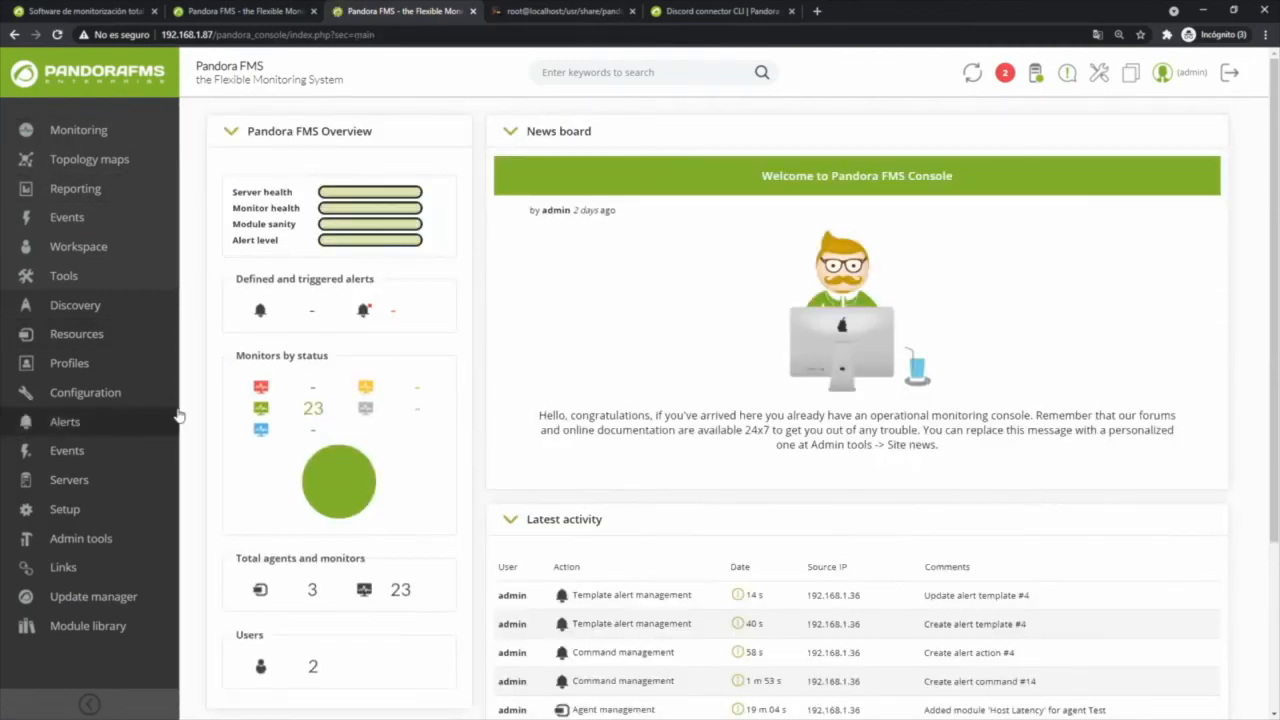
{"action": "left_click", "coordinate": [312, 589]}
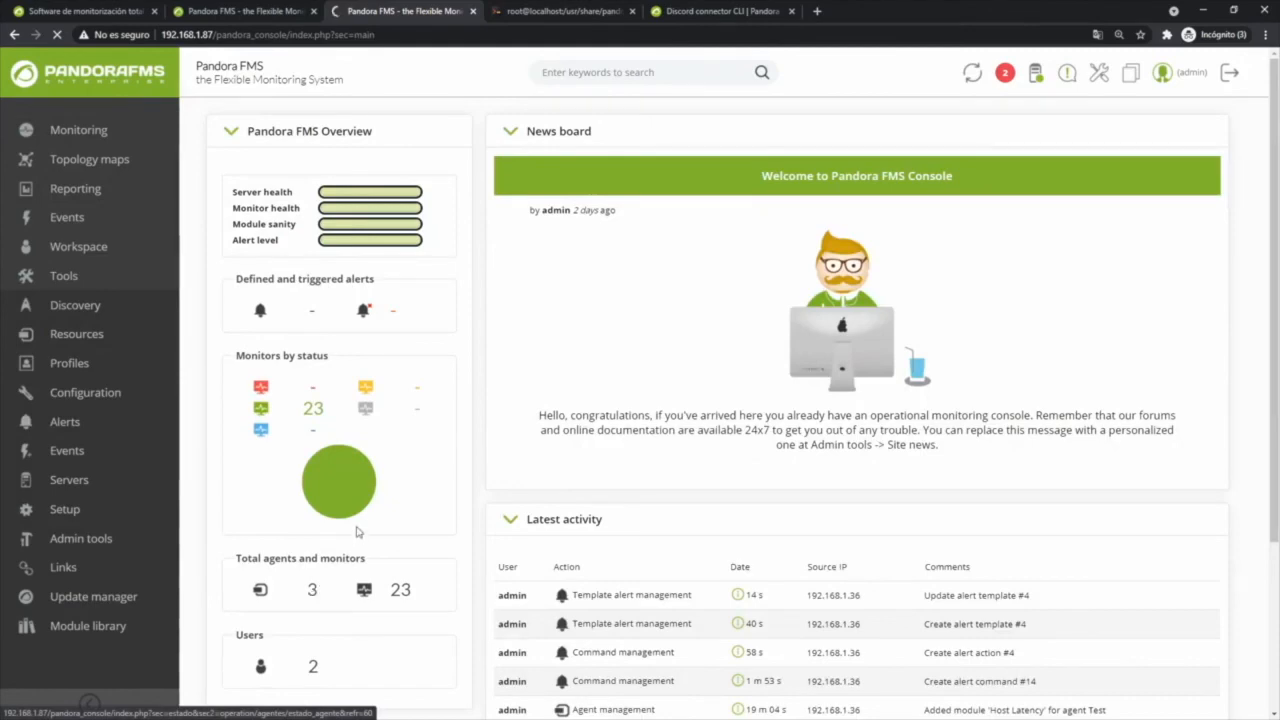
{"action": "left_click", "coordinate": [255, 370]}
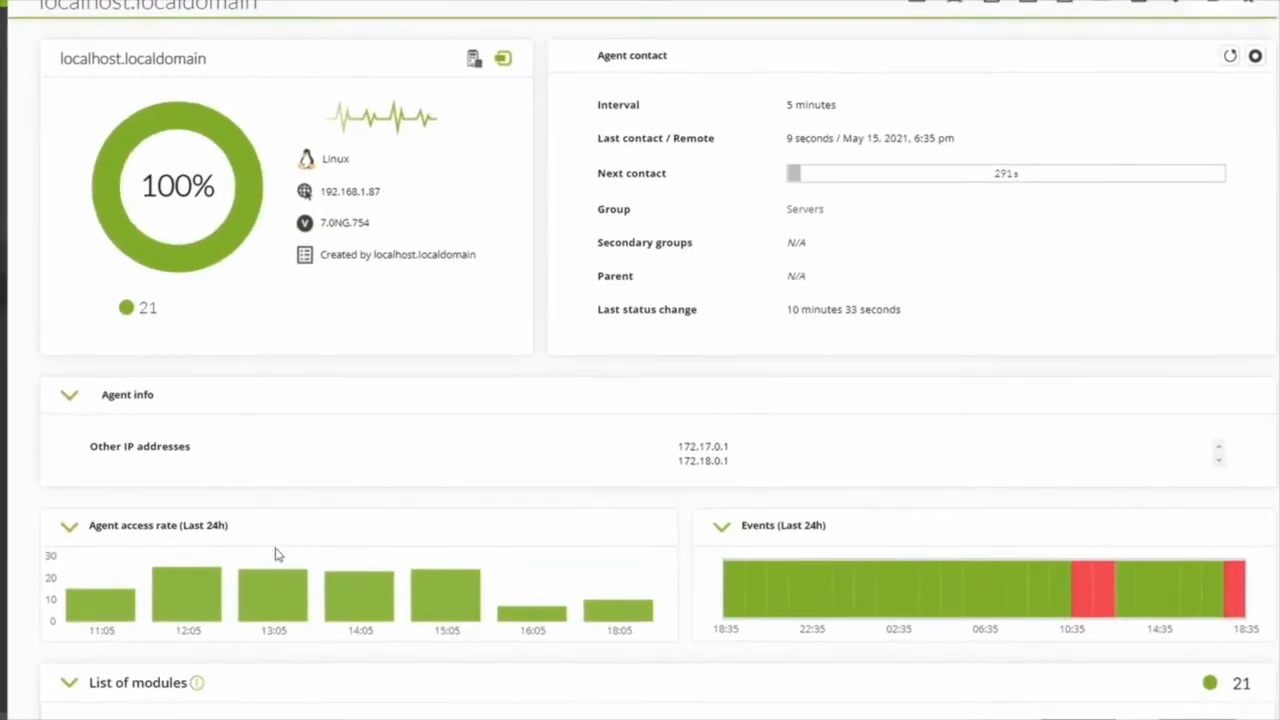
- Set the minimum critical threshold of the agent's Memory_Used module to 90 and update the module
{"action": "scroll", "coordinate": [278, 555], "scroll_direction": "down", "scroll_amount": 6}
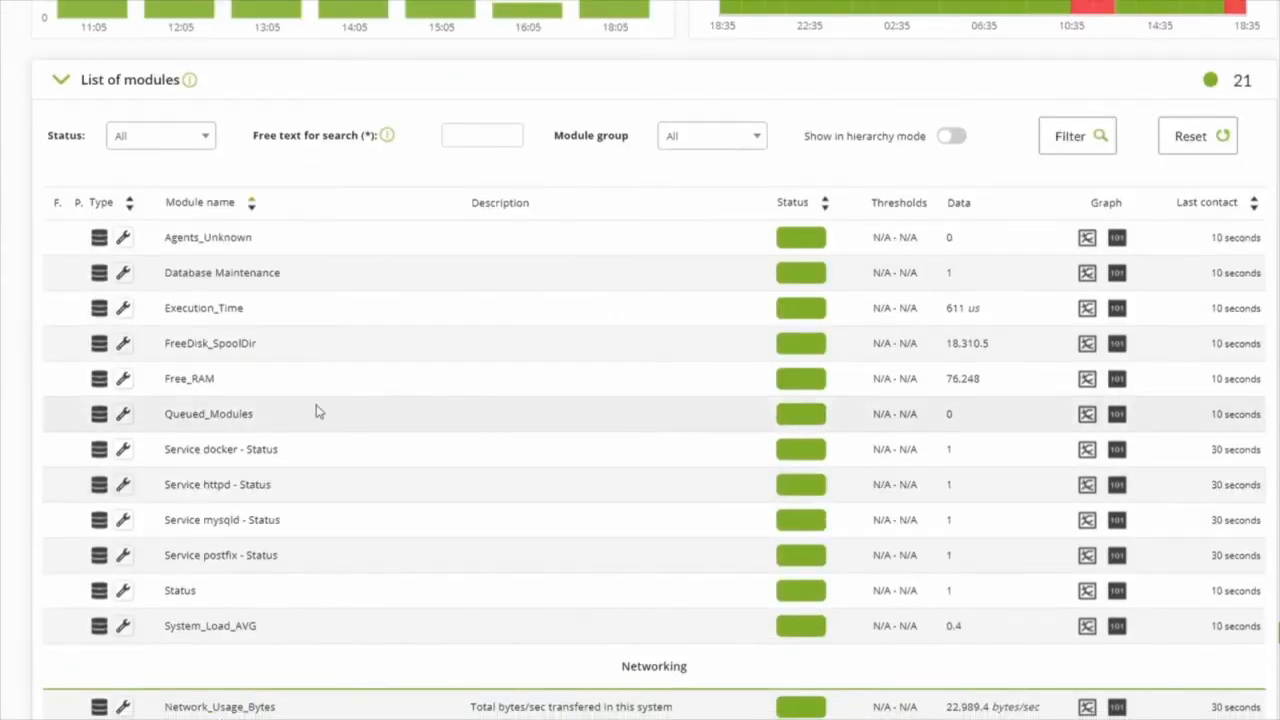
{"action": "scroll", "coordinate": [350, 530], "scroll_direction": "down", "scroll_amount": 6}
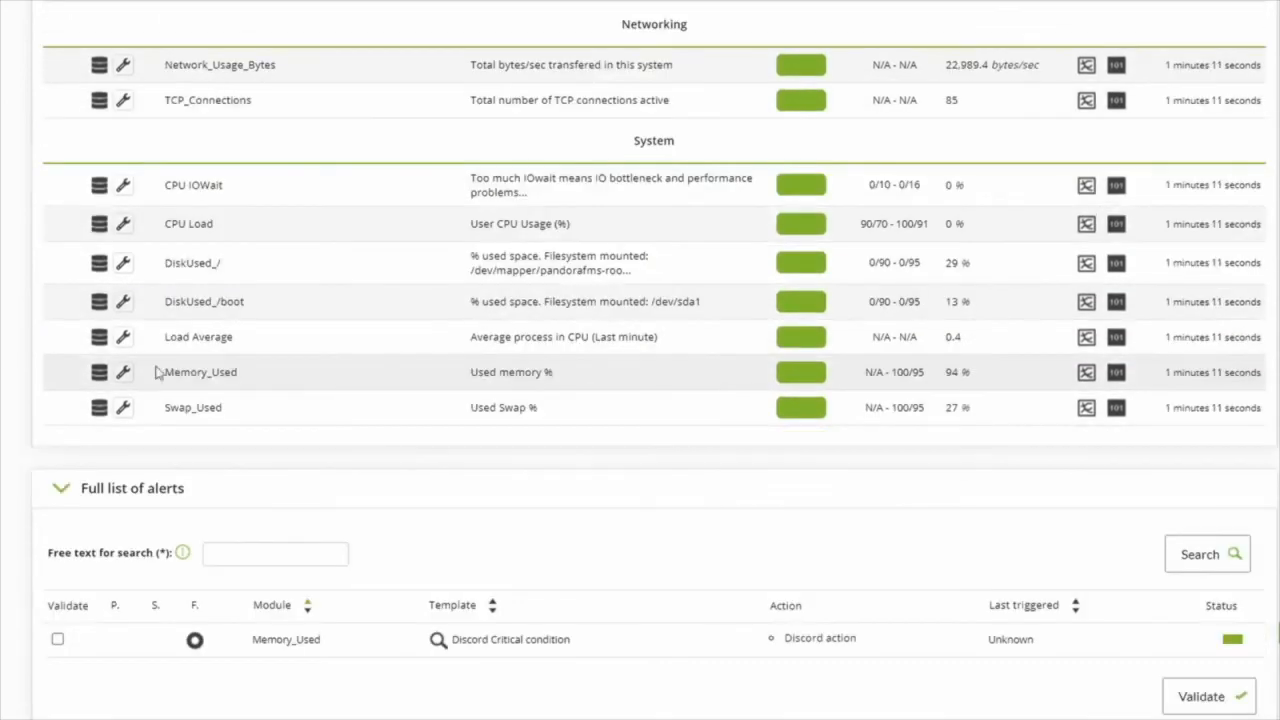
{"action": "left_click", "coordinate": [122, 376]}
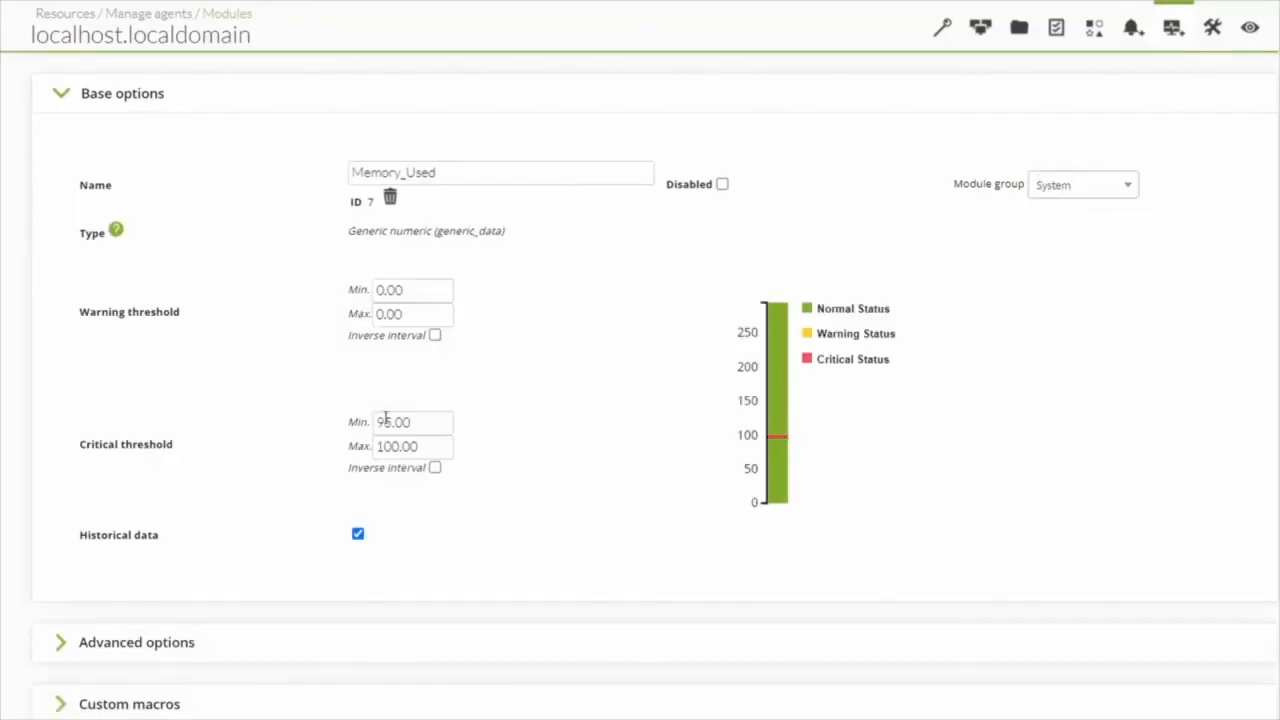
{"action": "type", "text": "0"}
{"action": "scroll", "coordinate": [1086, 560], "scroll_direction": "down", "scroll_amount": 2}
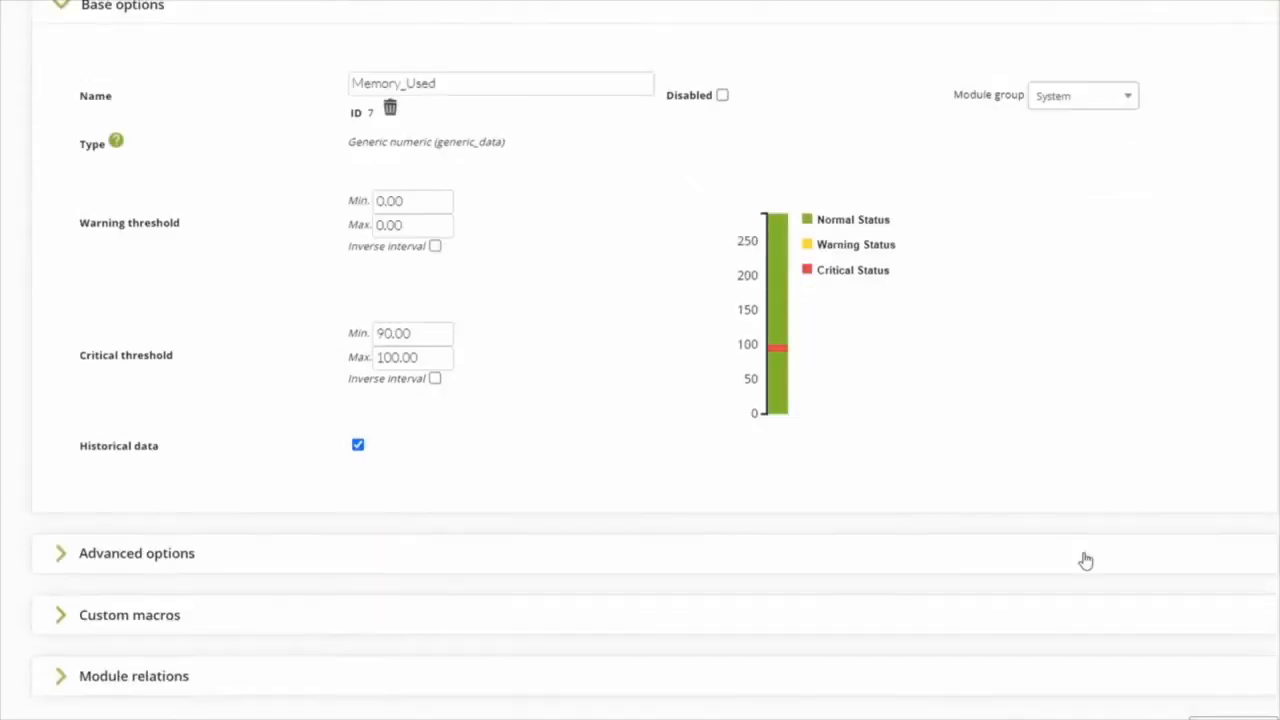
{"action": "left_click", "coordinate": [1228, 662]}
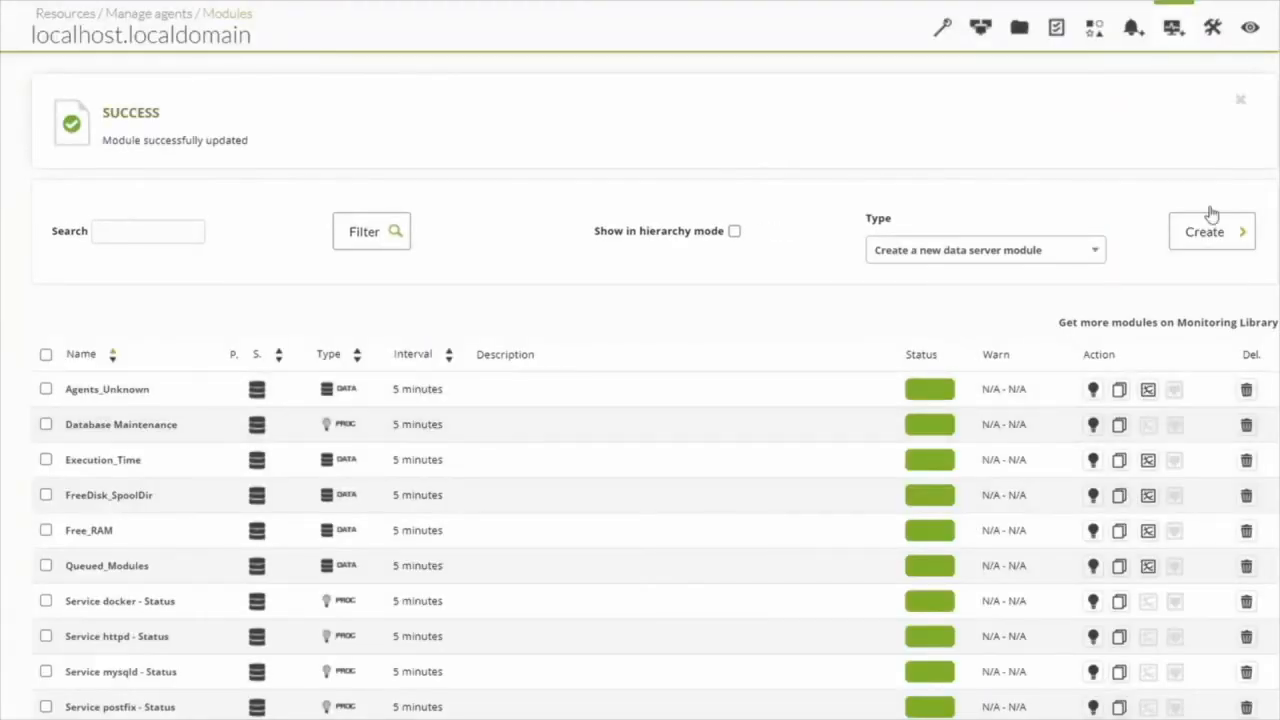
- Go to the alert configuration of localhost.localdomain and choose Memory_Used as the module for a new alert
{"action": "left_click", "coordinate": [1212, 28]}
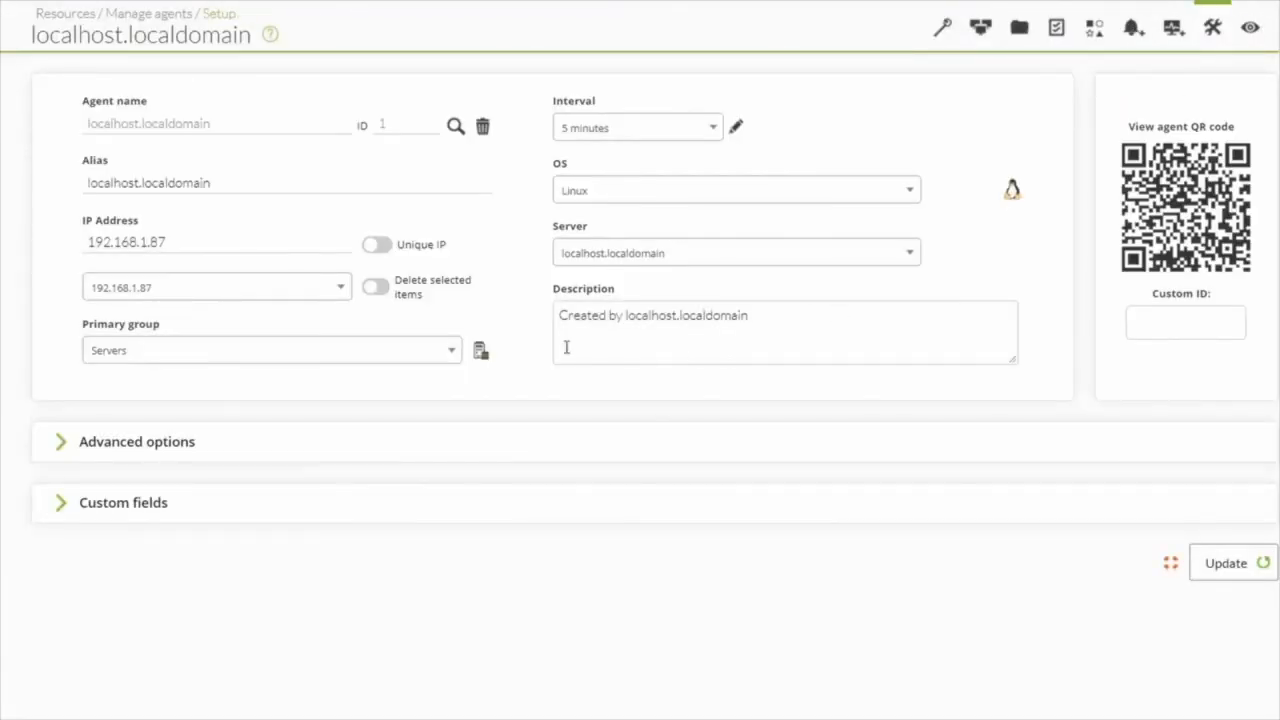
{"action": "left_click", "coordinate": [1133, 28]}
{"action": "left_click", "coordinate": [364, 312]}
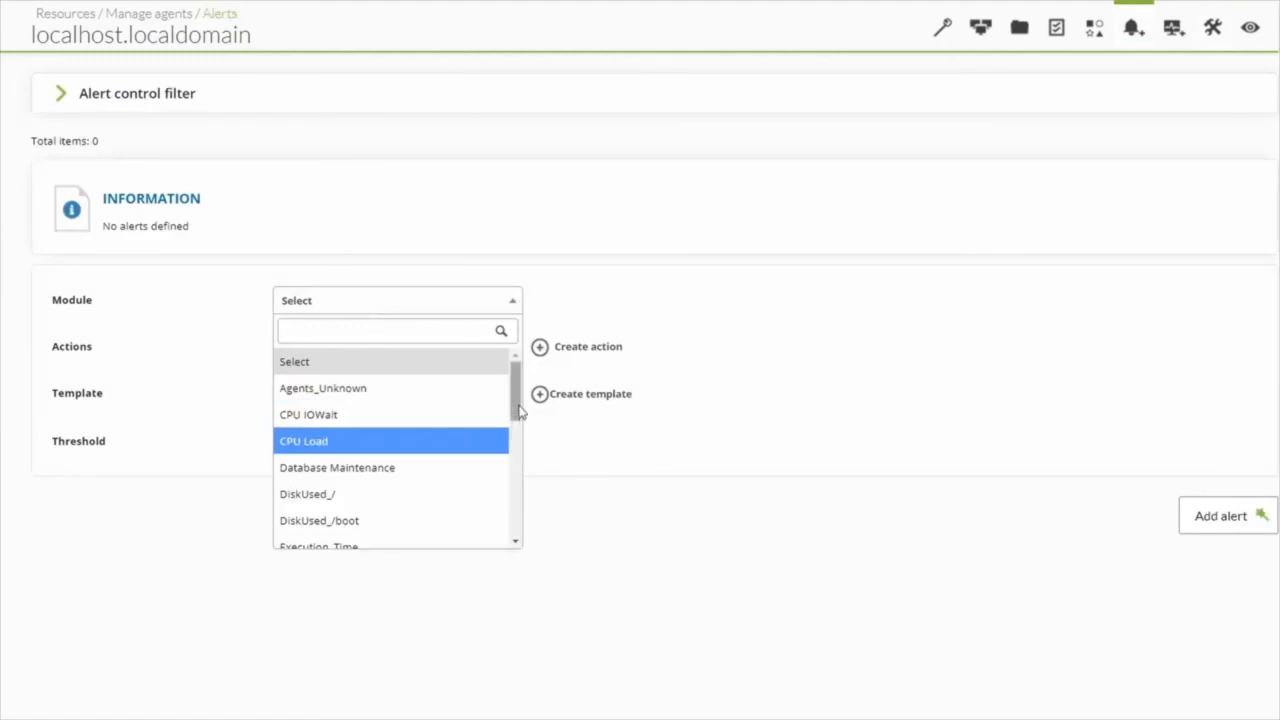
{"action": "left_click_drag", "start_coordinate": [518, 405], "coordinate": [518, 473]}
{"action": "left_click", "coordinate": [346, 430]}
- Assign Discord action and the Discord Critical condition template to the new alert, and add it to the agent
{"action": "left_click", "coordinate": [380, 350]}
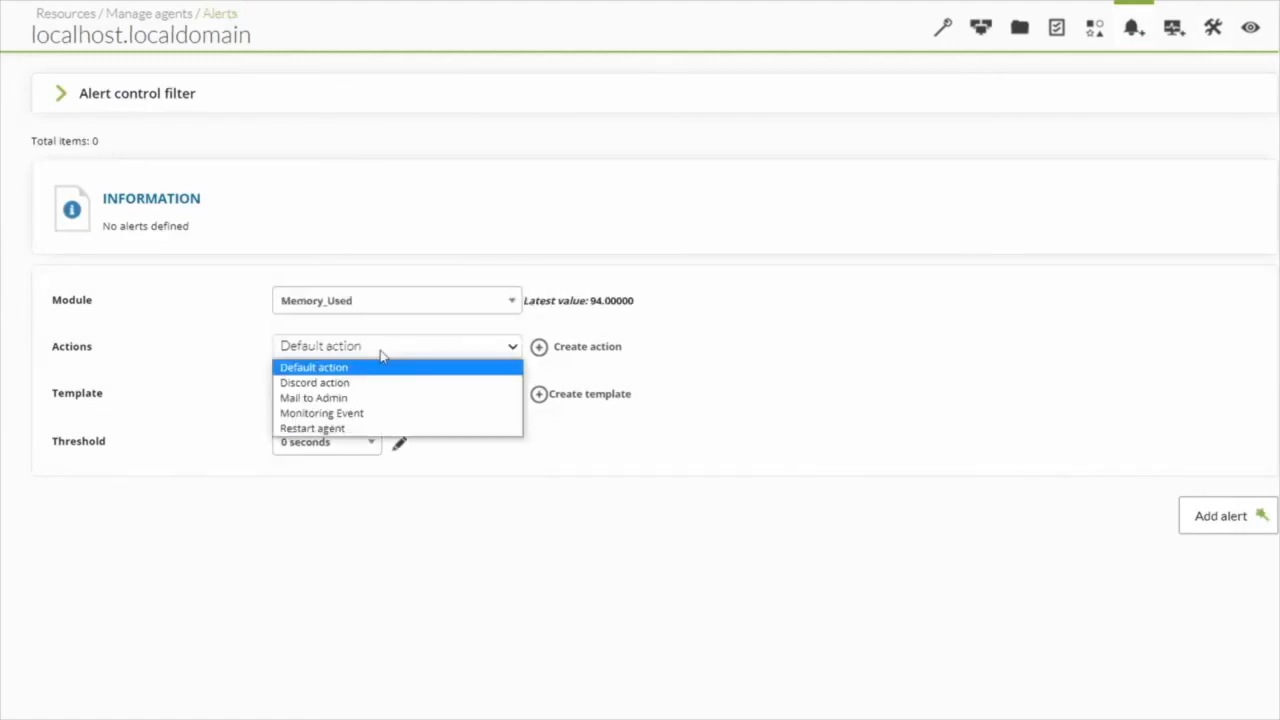
{"action": "left_click", "coordinate": [320, 382]}
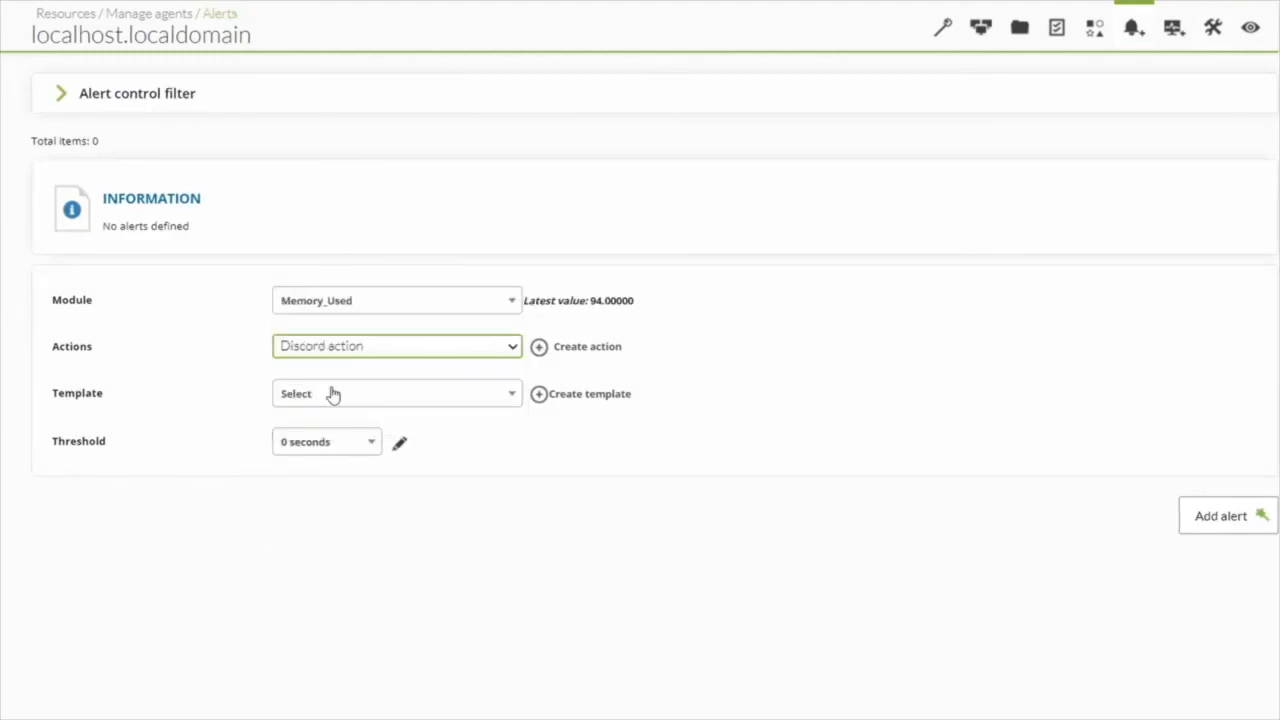
{"action": "left_click", "coordinate": [352, 396]}
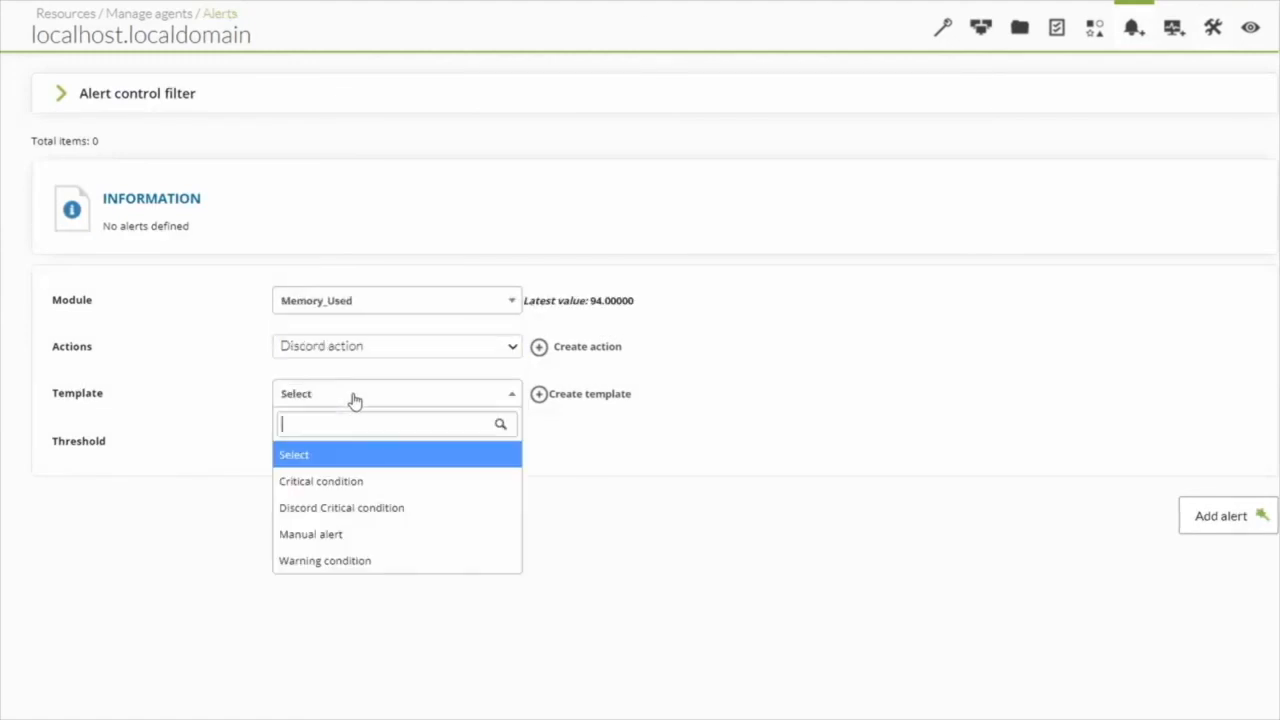
{"action": "left_click", "coordinate": [355, 517]}
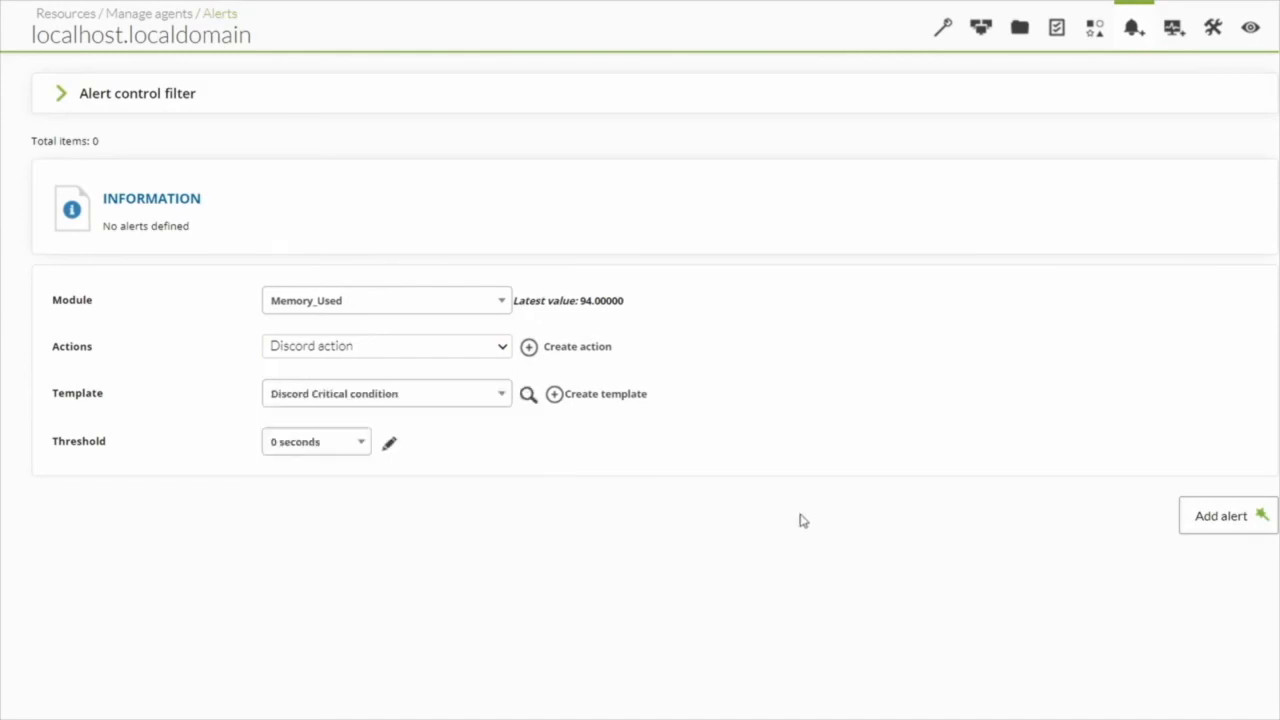
{"action": "left_click", "coordinate": [1222, 516]}
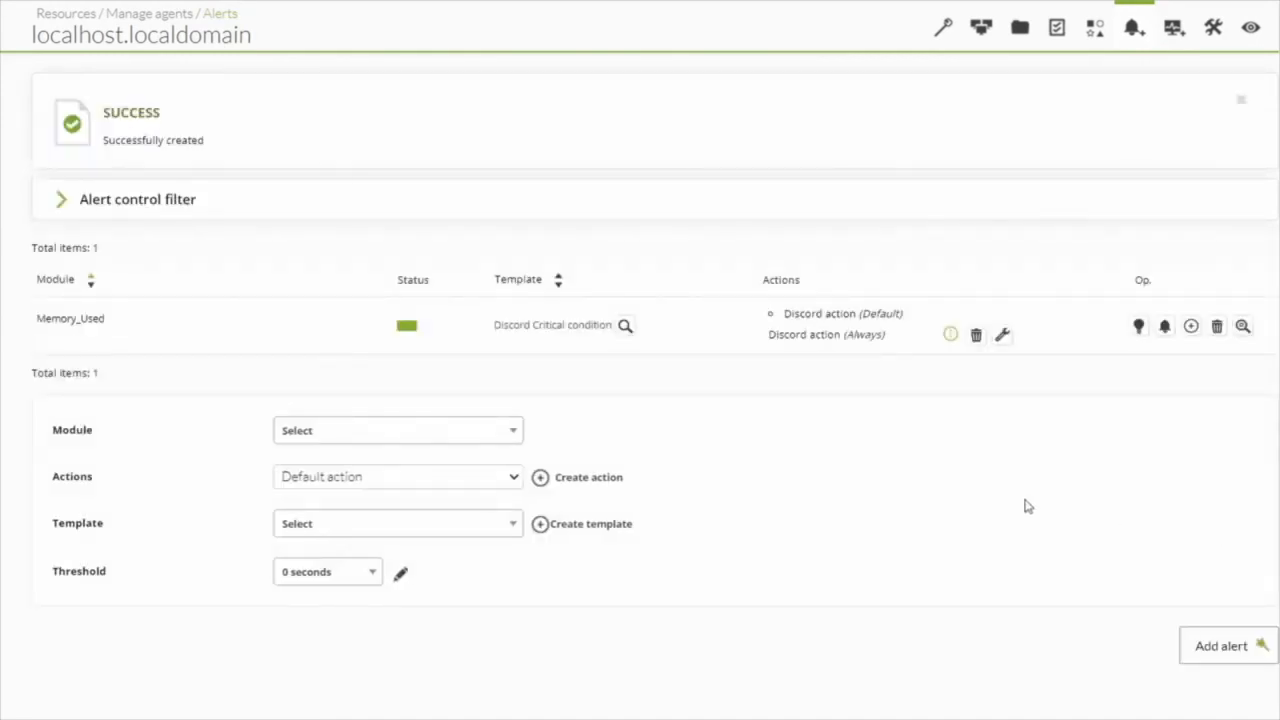
- Open the agent's main view and check the status of the Memory_Used module and its alert
{"action": "left_click", "coordinate": [1252, 30]}
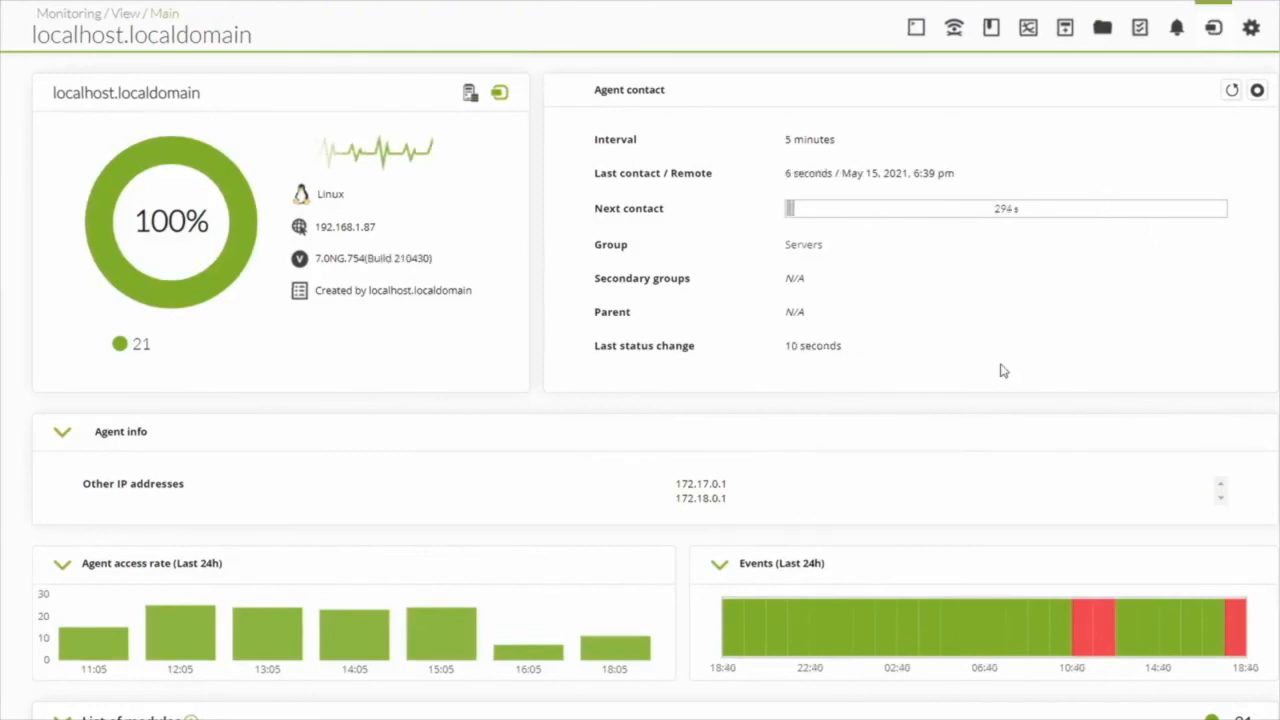
{"action": "scroll", "coordinate": [1003, 371], "scroll_direction": "down", "scroll_amount": 15}
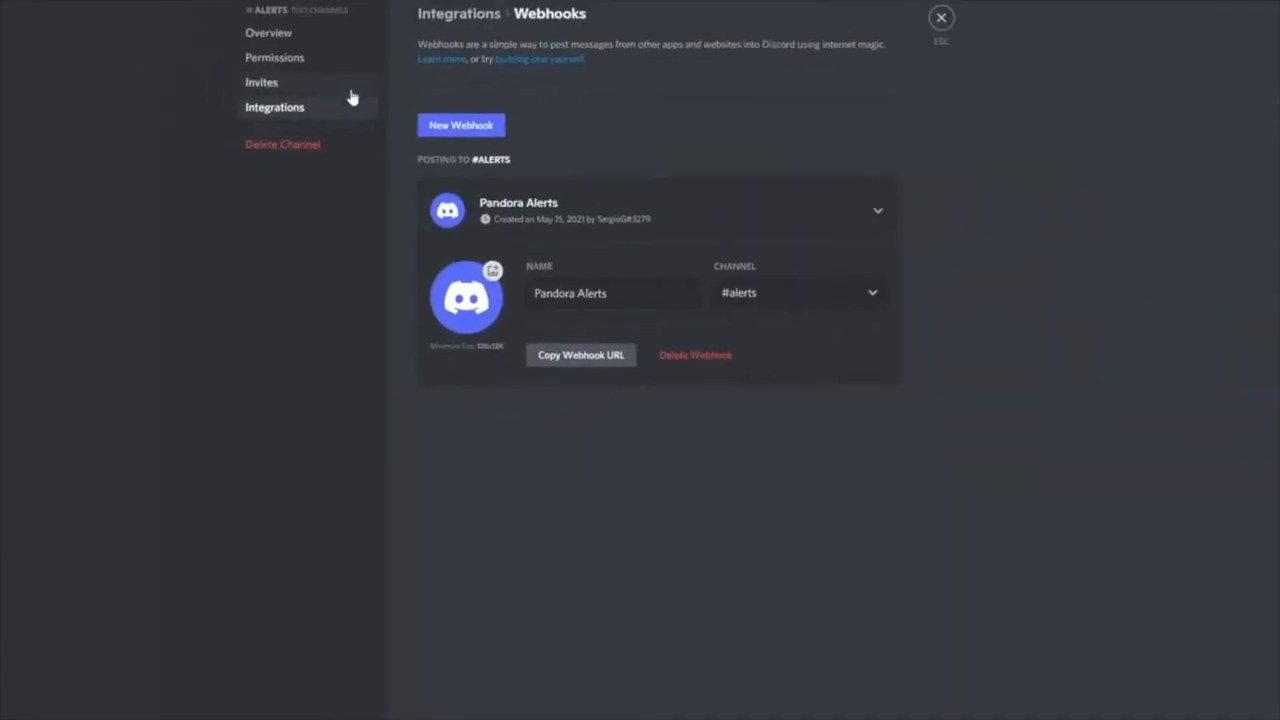
- In Discord, leave the webhook settings, examine the module name and data in the newest message of the alerts channel, and return to Pandora FMS
{"action": "left_click", "coordinate": [948, 52]}
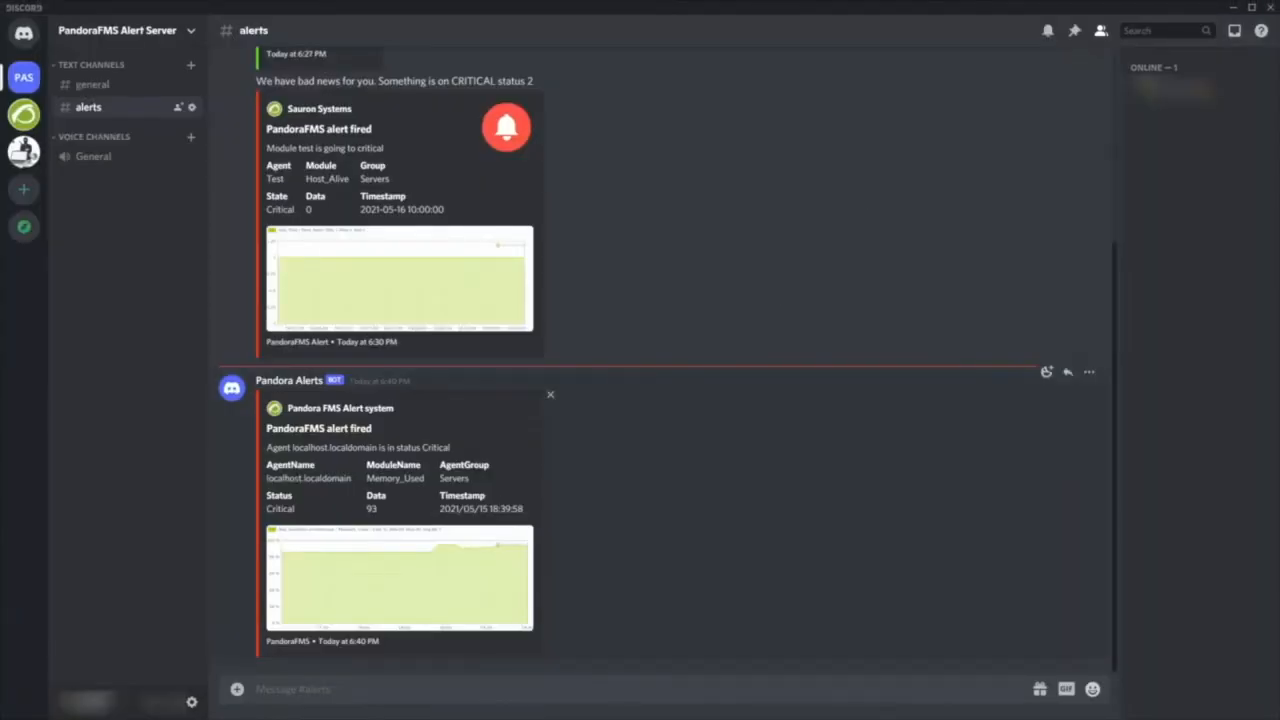
{"action": "triple_click", "coordinate": [426, 480]}
{"action": "triple_click", "coordinate": [388, 512]}
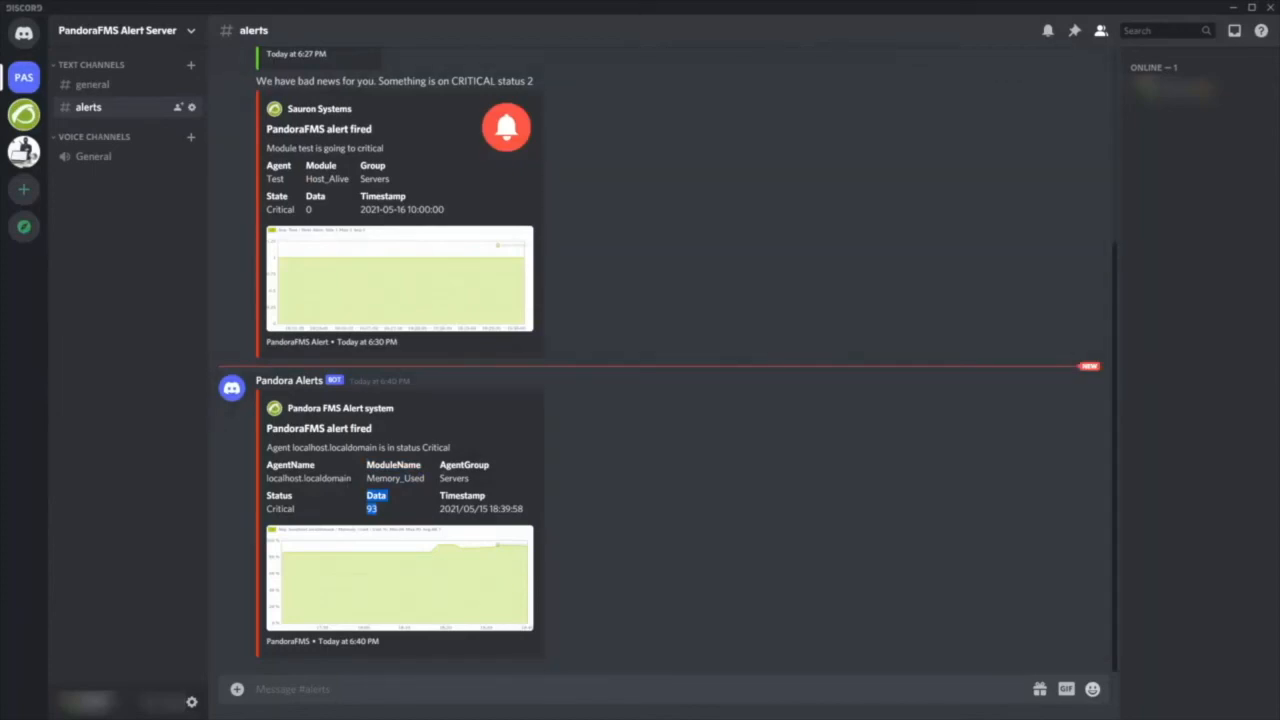
{"action": "left_click", "coordinate": [1233, 9]}
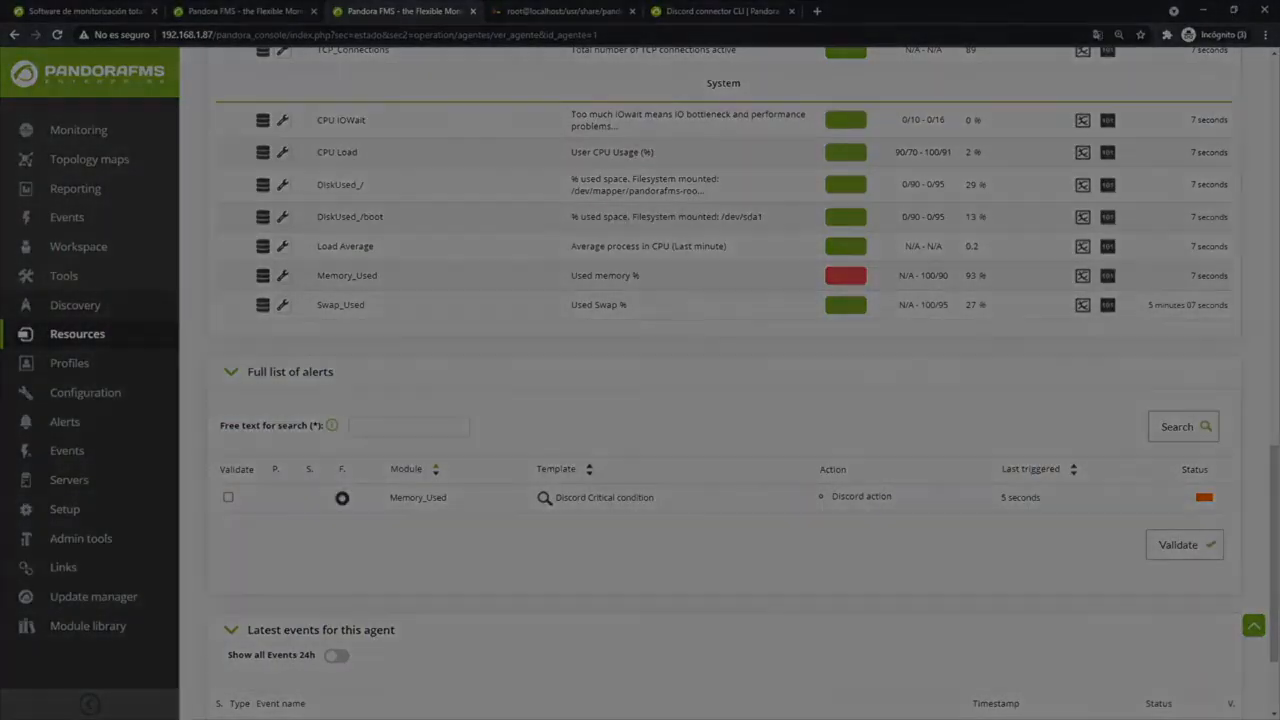